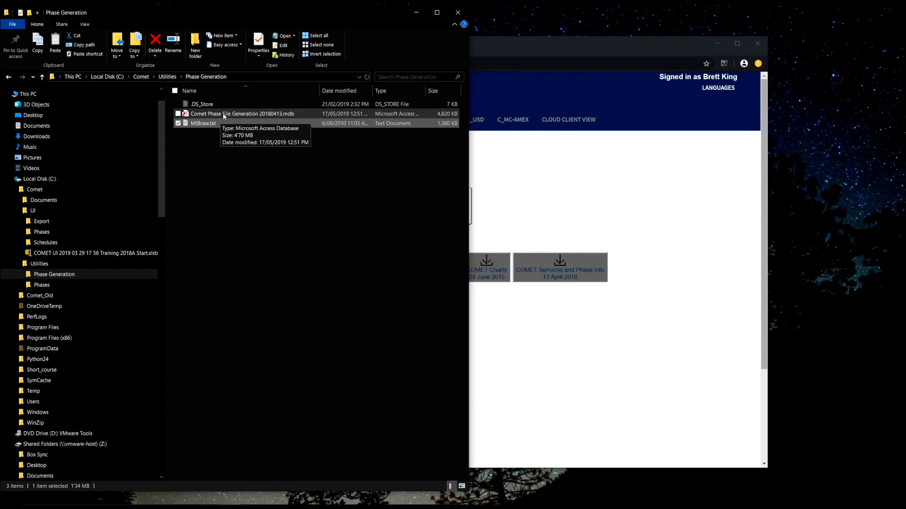
# - Open the Comet Phase File Generation 20180413.mdb database and list only its tables in the navigation pane
pyautogui.doubleClick(223, 114)
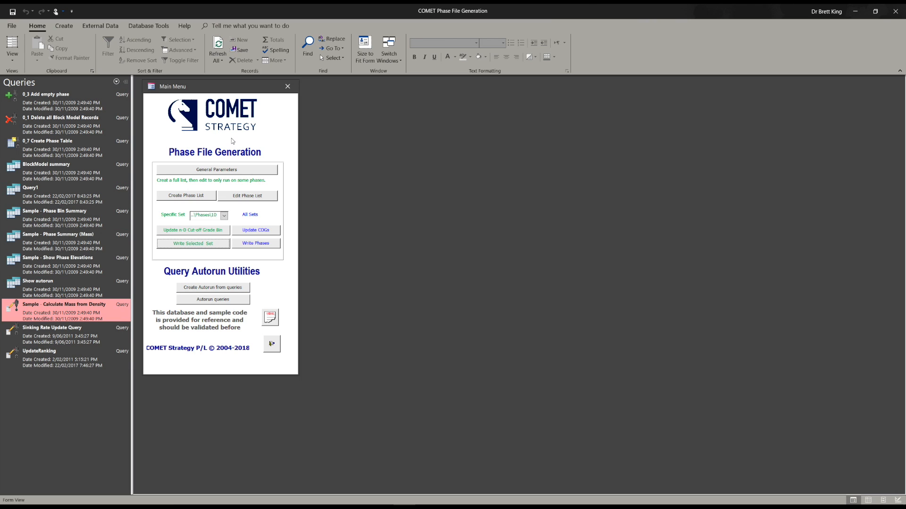
pyautogui.click(116, 82)
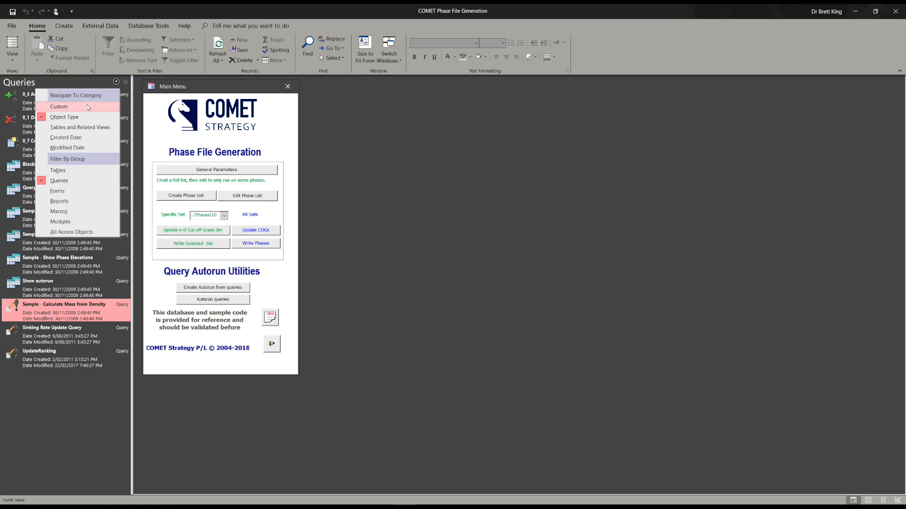
pyautogui.click(60, 170)
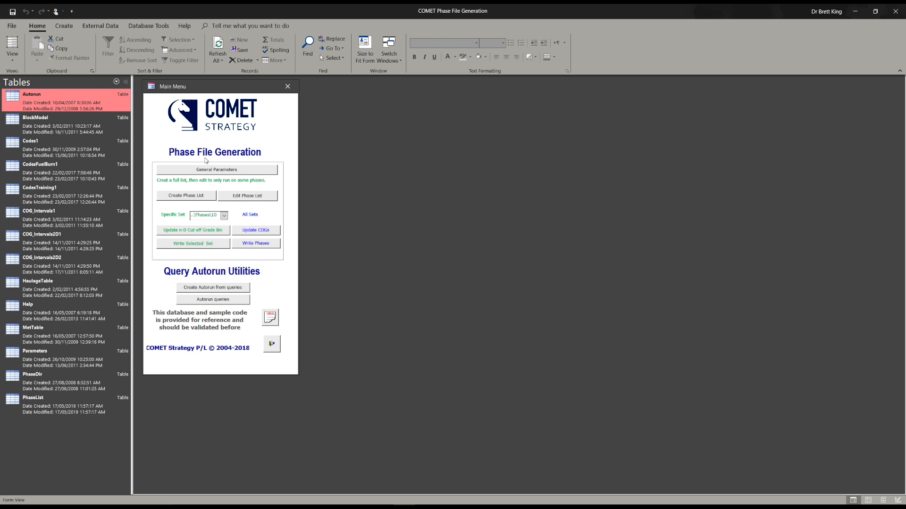
# - Open the general parameters and locate the BlockModel, Codes1 and three COG_Intervals tables they refer to
pyautogui.click(231, 170)
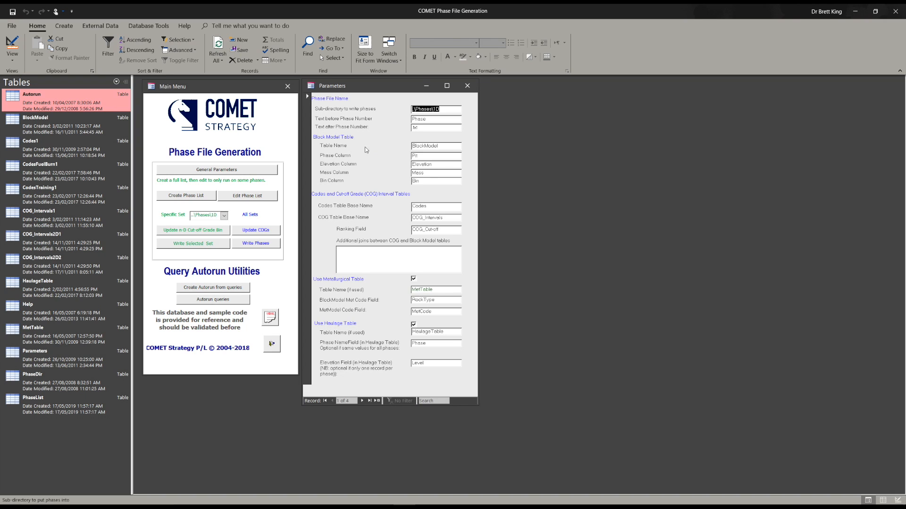
pyautogui.click(78, 128)
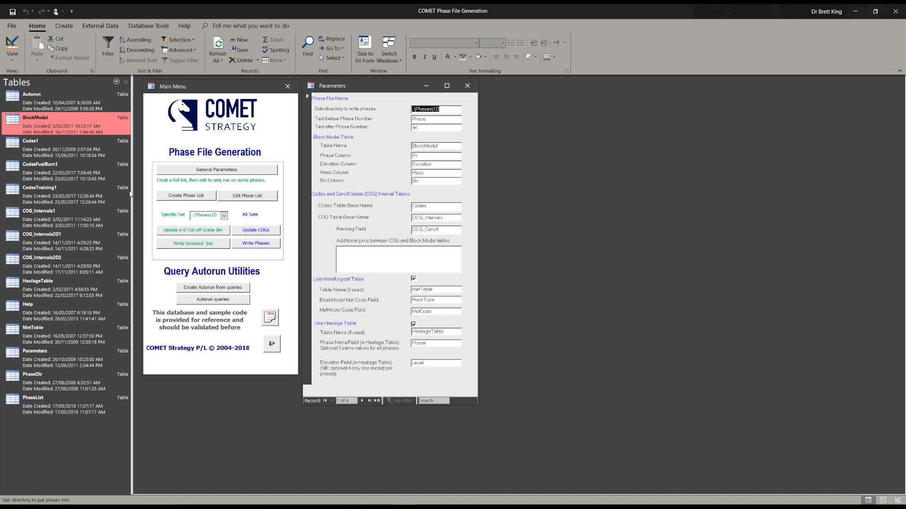
pyautogui.click(45, 147)
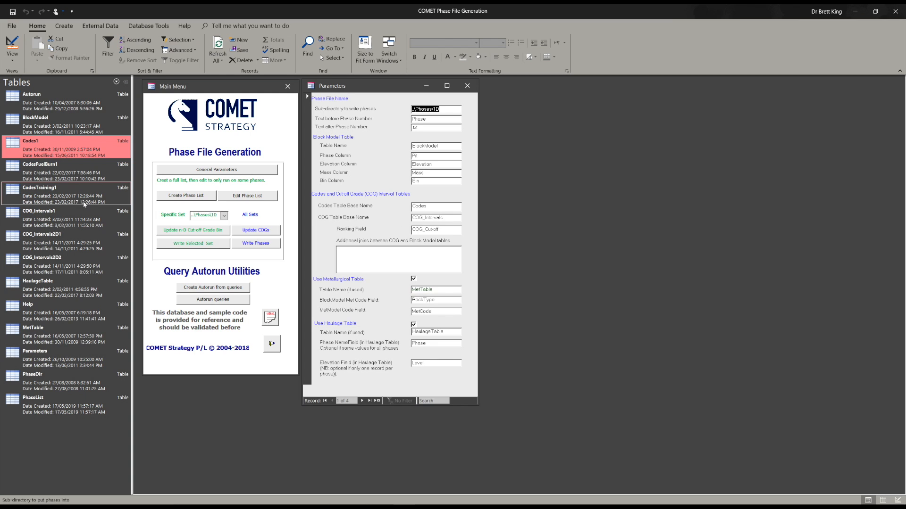
pyautogui.click(77, 219)
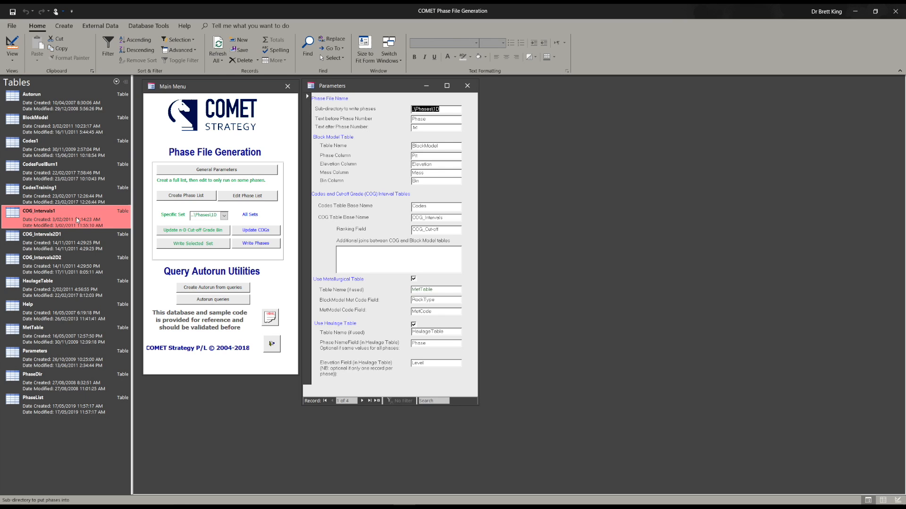
pyautogui.click(69, 243)
pyautogui.click(64, 267)
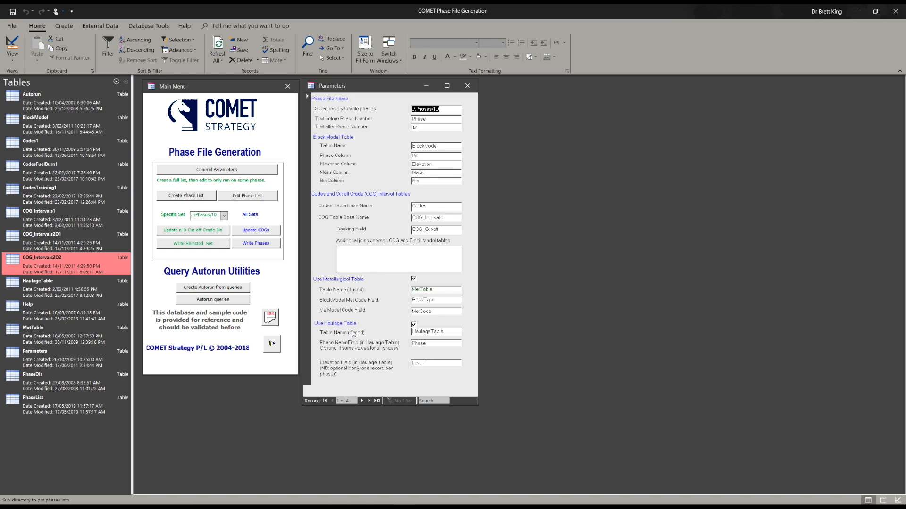
# - Switch the Use Metallurgical Table and Use Haulage Table options off and back on, locating MetTable and its MetCode field setting
pyautogui.click(413, 279)
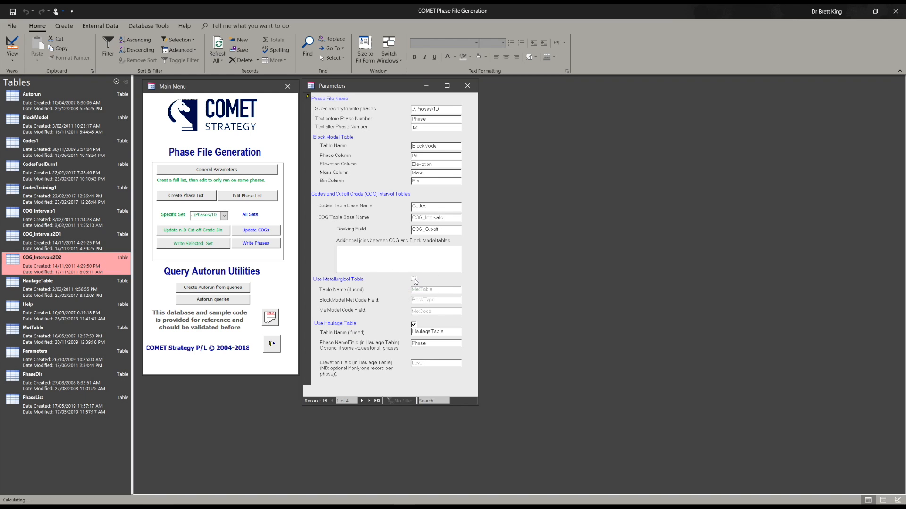
pyautogui.click(414, 325)
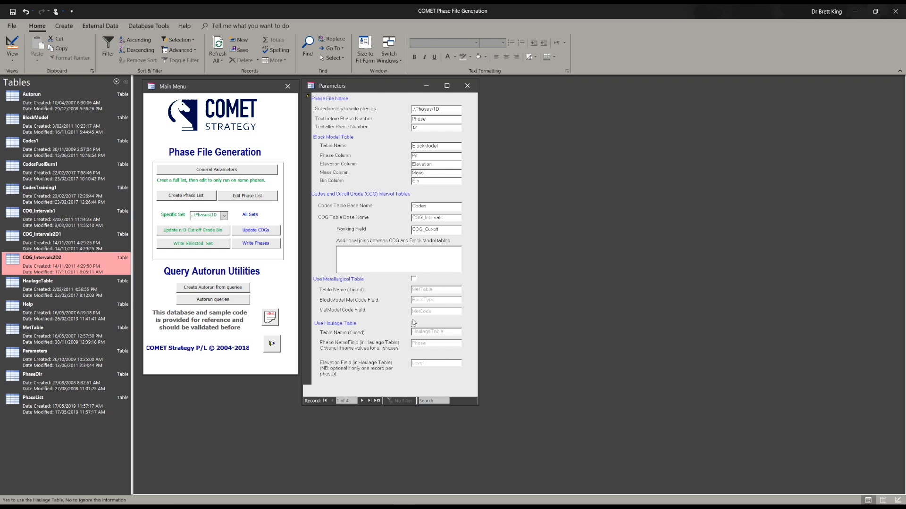
pyautogui.click(414, 279)
pyautogui.click(50, 338)
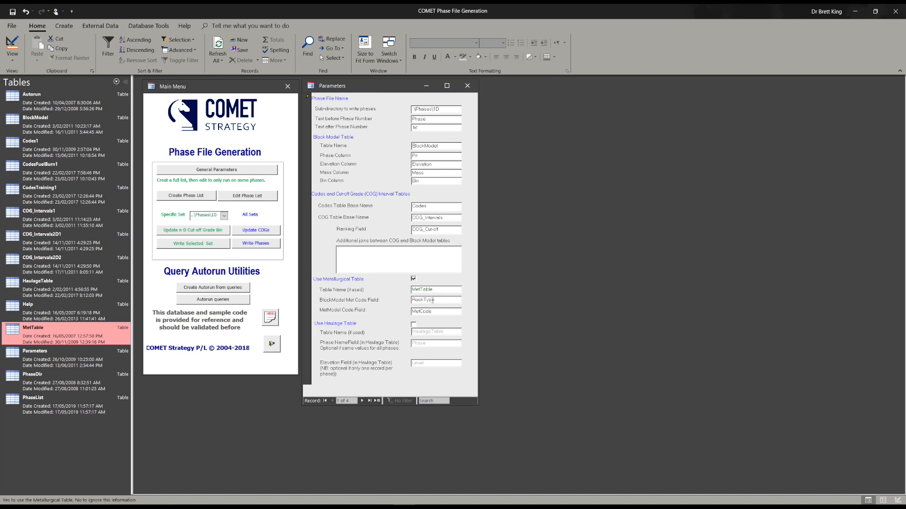
pyautogui.click(436, 313)
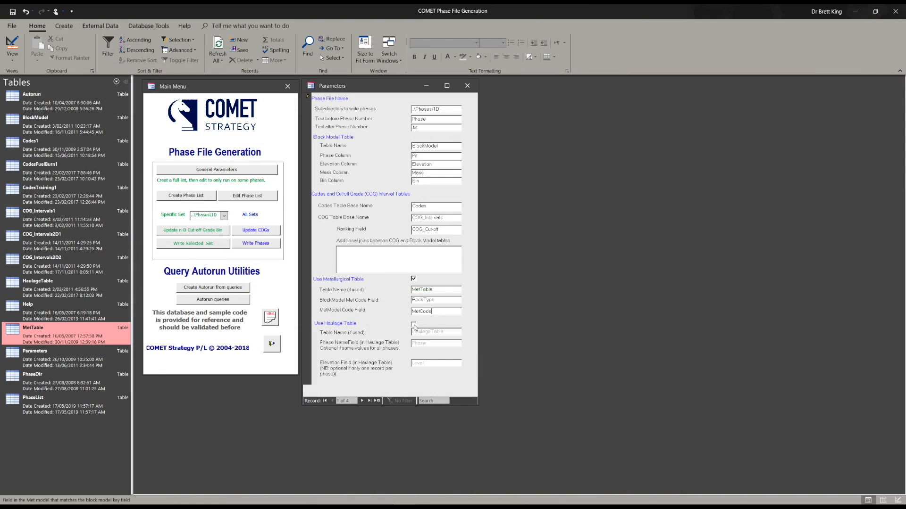
pyautogui.click(414, 325)
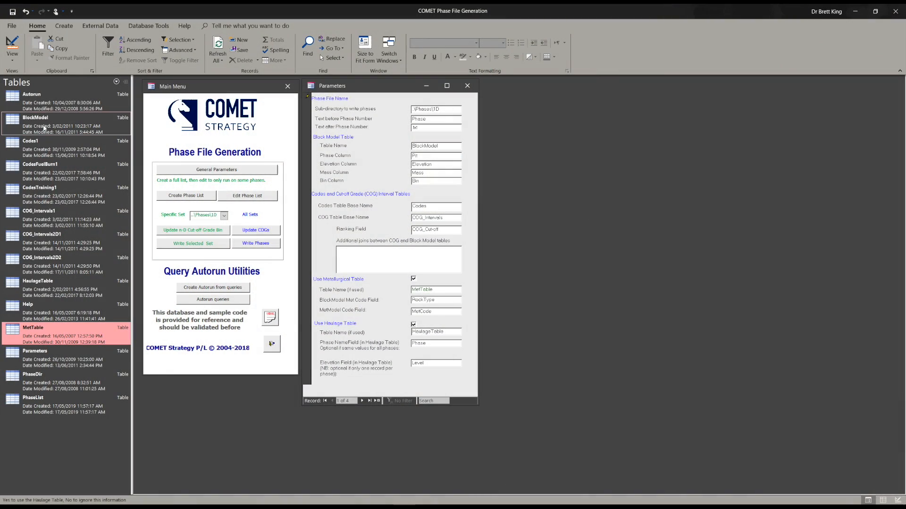
# - Open the BlockModel table beside the Parameters form and highlight its Easting, Northing and Elevation columns
pyautogui.doubleClick(43, 128)
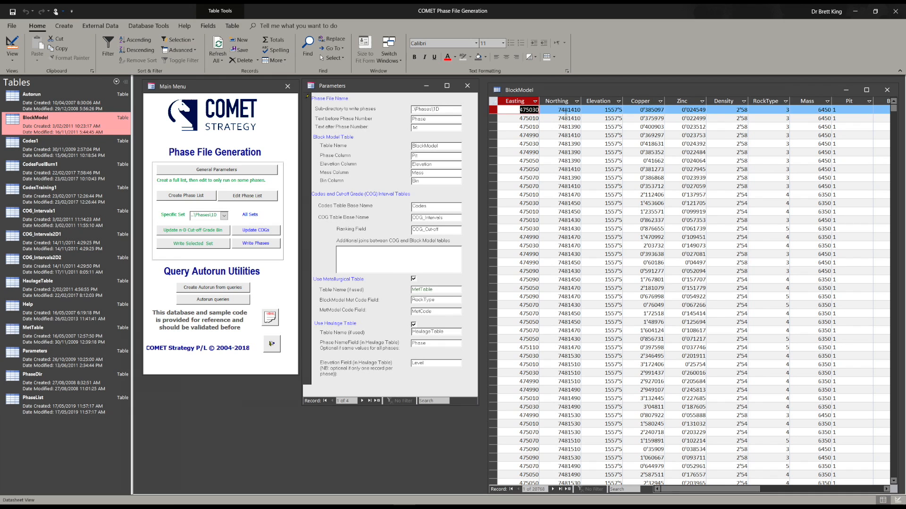
pyautogui.moveTo(589, 88); pyautogui.dragTo(585, 85)
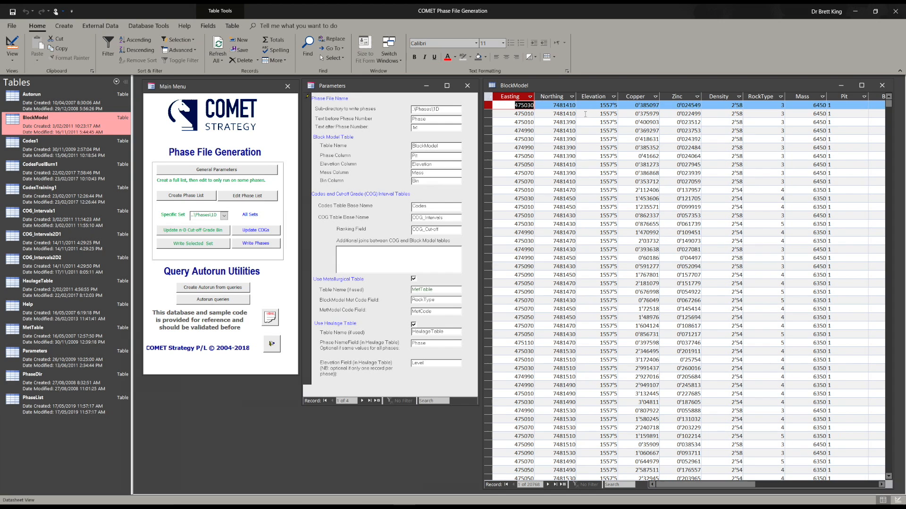
pyautogui.click(510, 96)
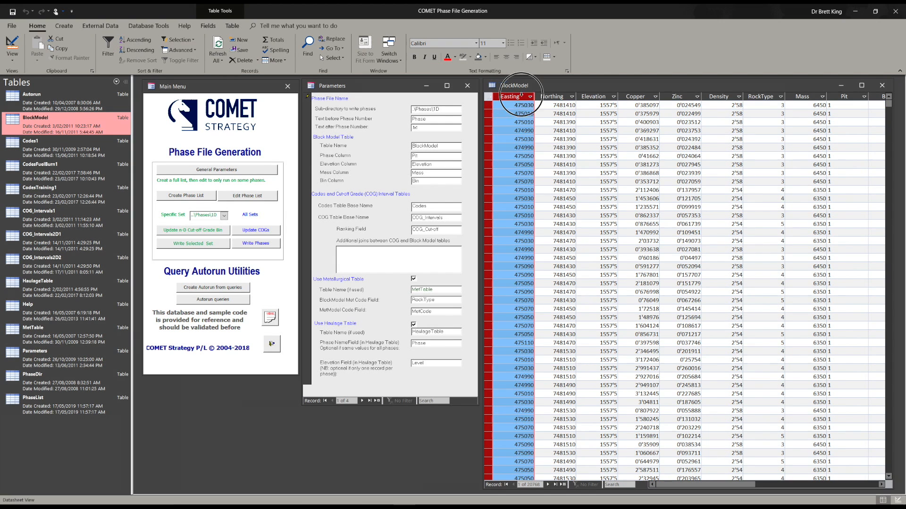
pyautogui.keyDown('shift'); pyautogui.click(567, 92); pyautogui.keyUp('shift')
pyautogui.keyDown('shift'); pyautogui.click(592, 96); pyautogui.keyUp('shift')
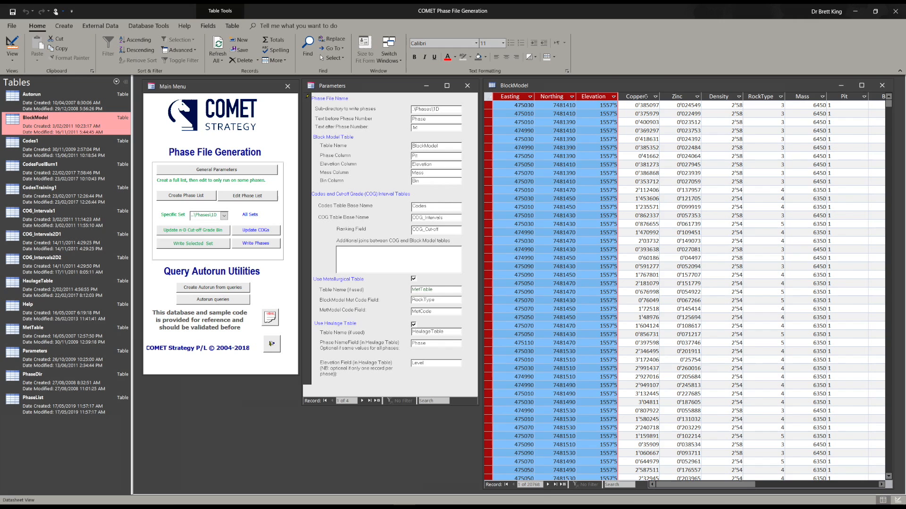
# - Examine the BlockModel table's Copper to RockType columns, its Mass column and its Bin, Ranking and Bin2D columns
pyautogui.moveTo(641, 96); pyautogui.dragTo(760, 96)
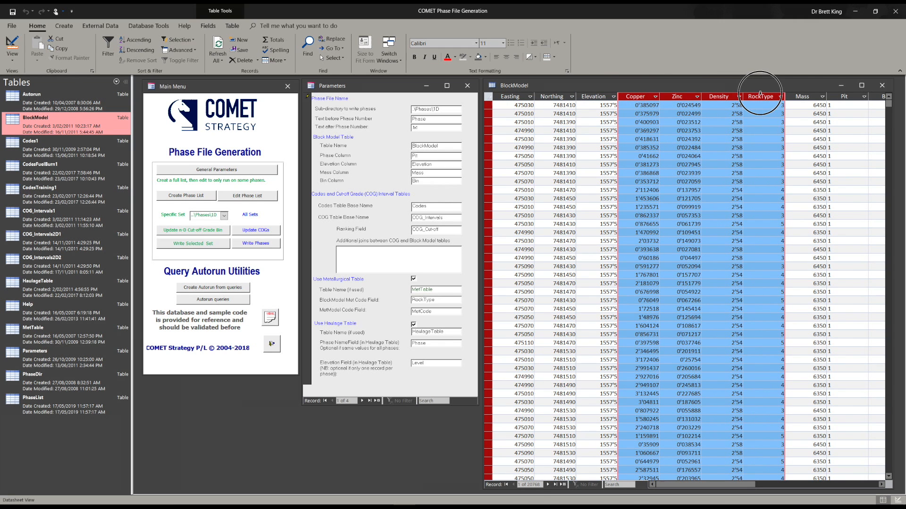
pyautogui.click(807, 96)
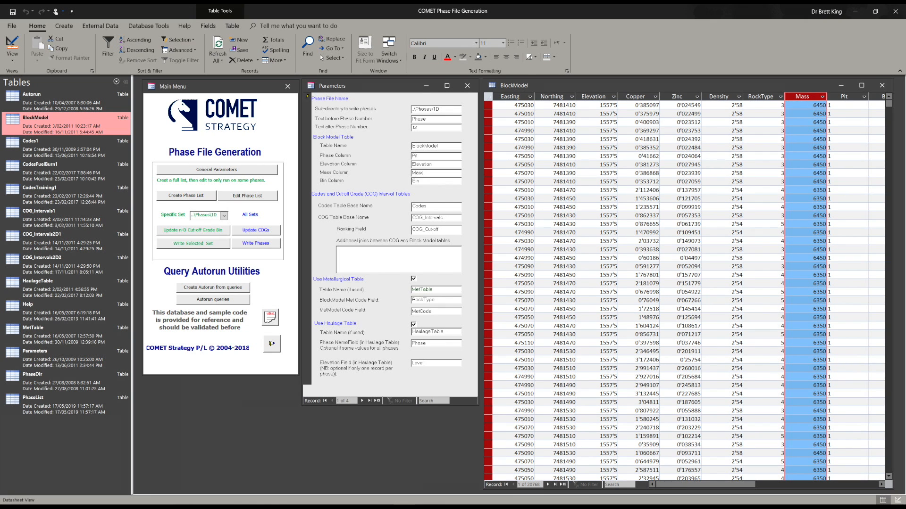
pyautogui.moveTo(730, 485); pyautogui.dragTo(774, 484)
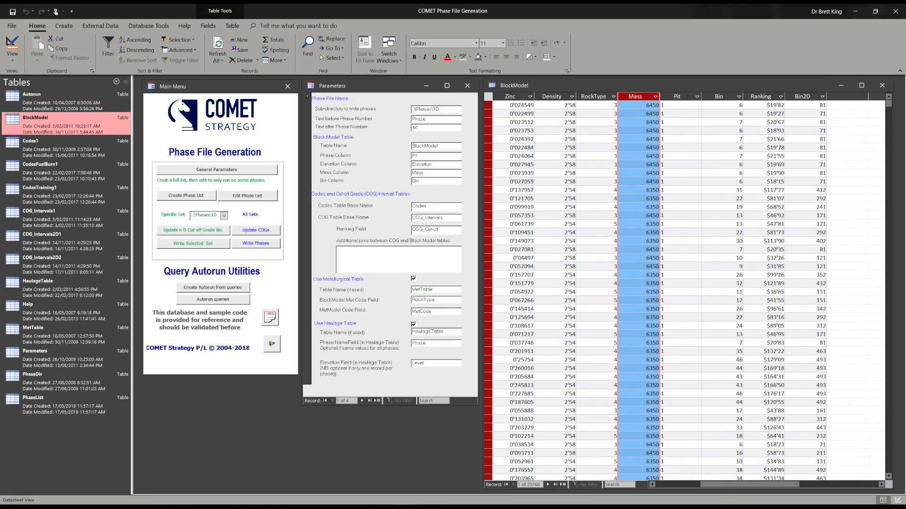
pyautogui.click(721, 94)
pyautogui.moveTo(730, 95); pyautogui.dragTo(800, 95)
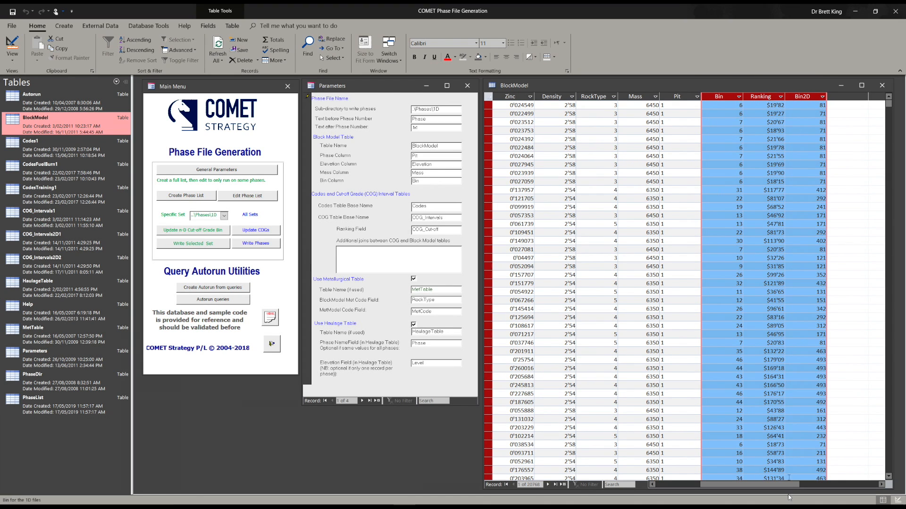
pyautogui.moveTo(762, 485); pyautogui.dragTo(715, 486)
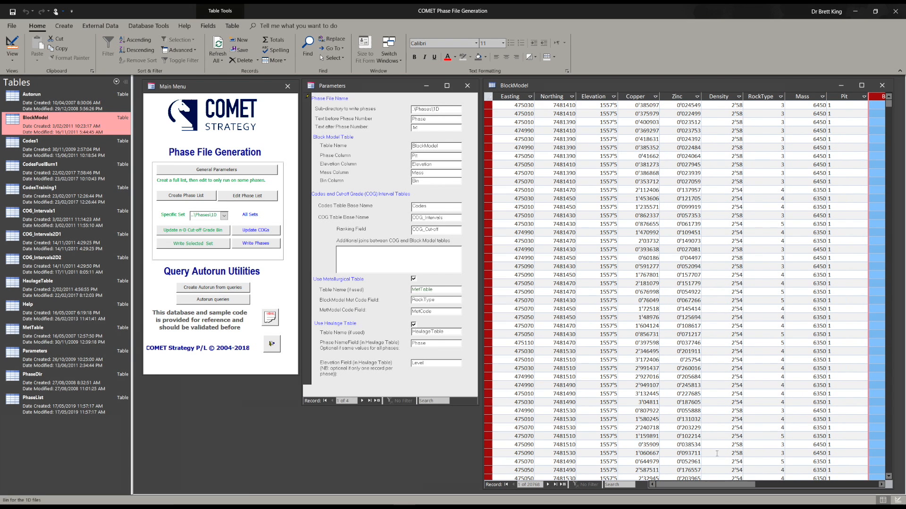
# - Match the phase, elevation, mass and bin column parameters to the Pit, Elevation, Mass and Bin columns in the BlockModel table
pyautogui.click(415, 156)
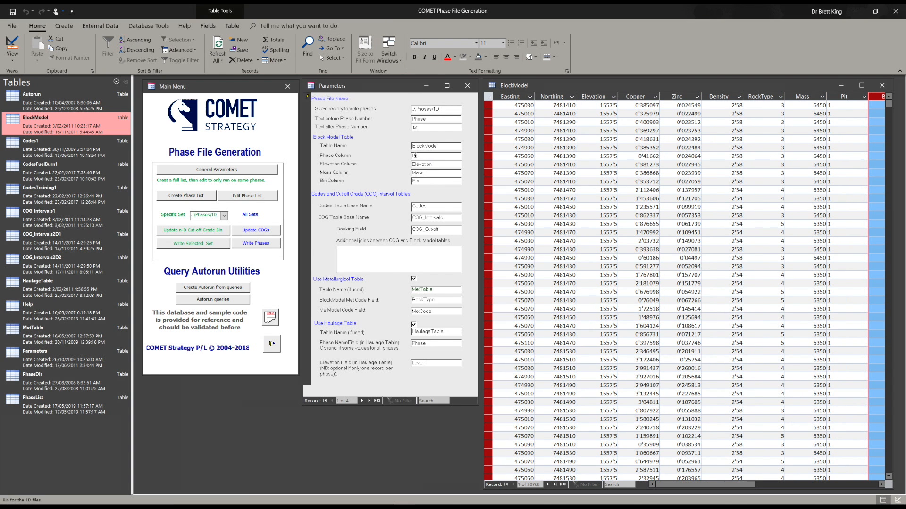
pyautogui.click(843, 98)
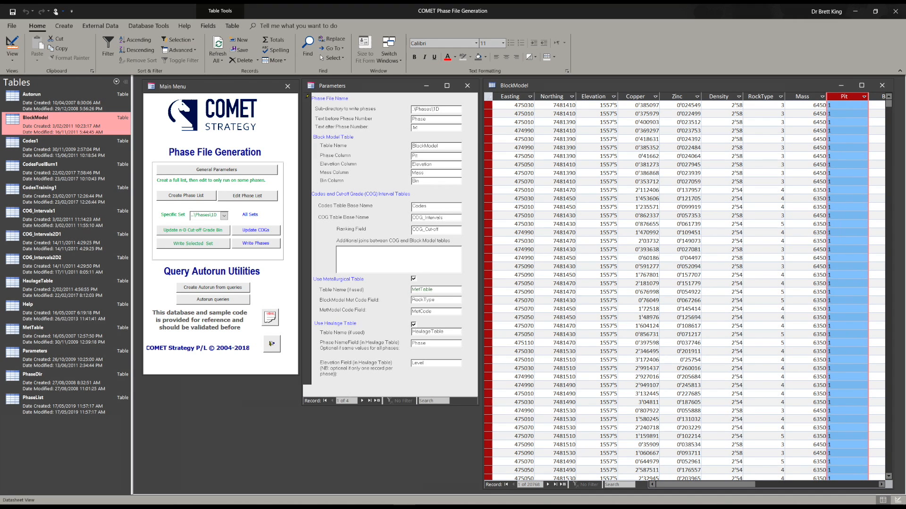
pyautogui.moveTo(889, 106)
pyautogui.mouseDown()
pyautogui.moveTo(902, 267)
pyautogui.moveTo(887, 286)
pyautogui.moveTo(899, 427)
pyautogui.moveTo(890, 102)
pyautogui.mouseUp()
pyautogui.click(419, 165)
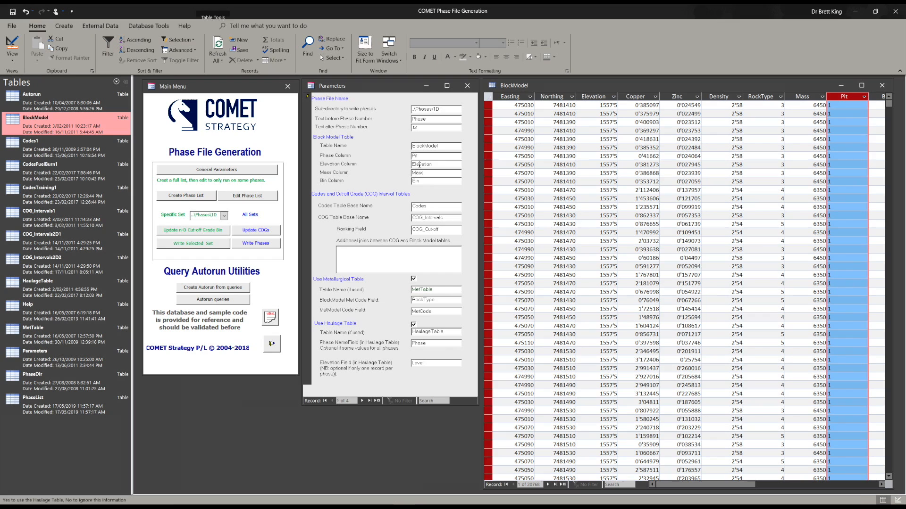
pyautogui.click(595, 97)
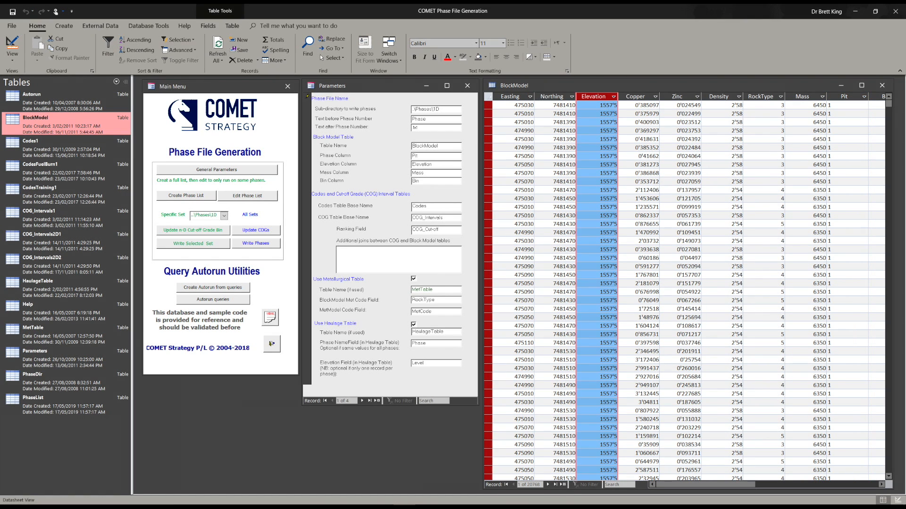
pyautogui.click(426, 173)
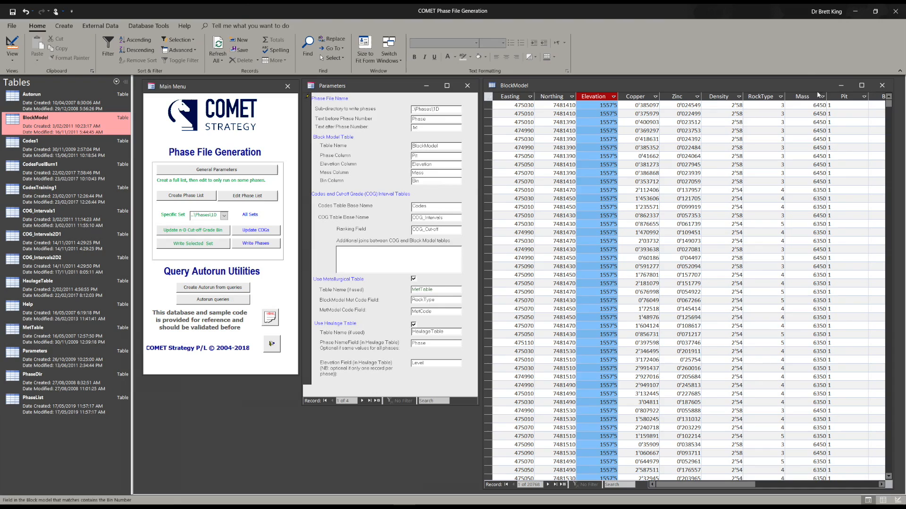
pyautogui.click(804, 96)
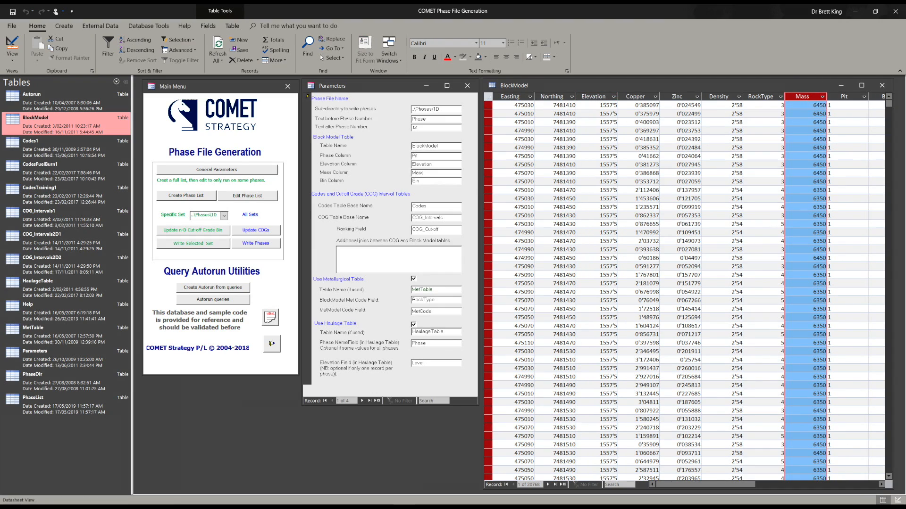
pyautogui.click(882, 485)
pyautogui.click(882, 485)
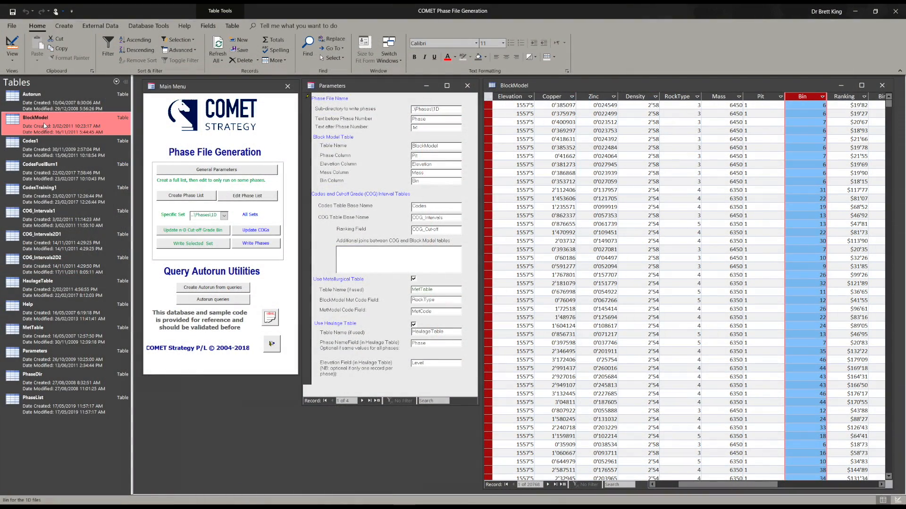
# - Rename the BlockModel table as BlockModel_Original
pyautogui.rightClick(43, 122)
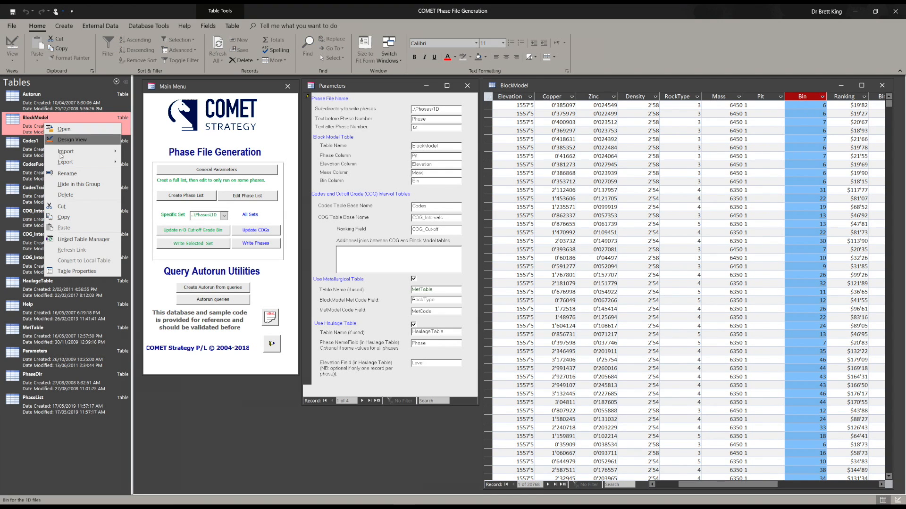
pyautogui.click(67, 174)
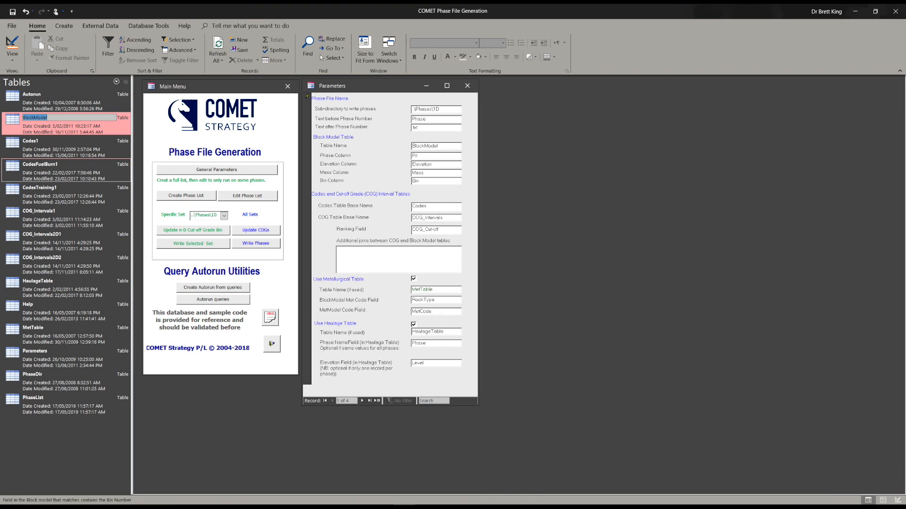
pyautogui.press('End')
pyautogui.write('_Original')
pyautogui.press('Return')
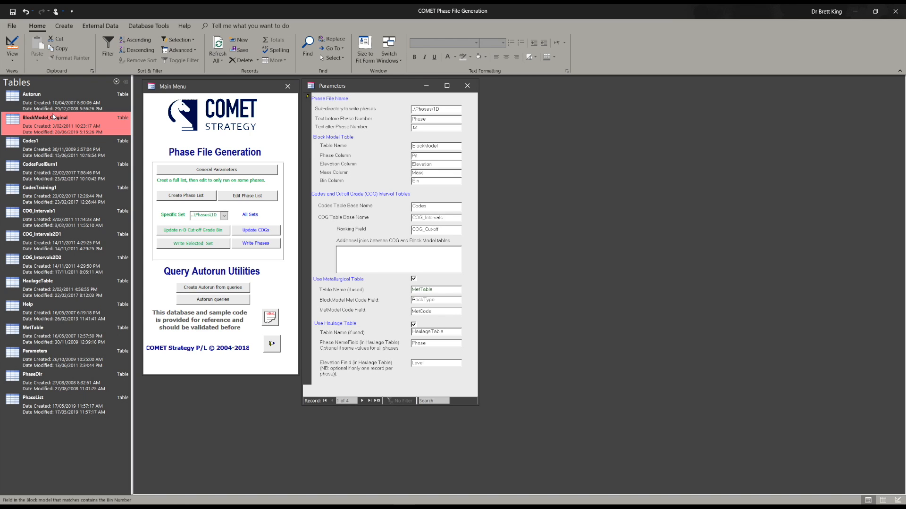
# - Start importing the text file MtBraw.txt from the Comet Phase Generation folder into a new table in the current database
pyautogui.click(101, 26)
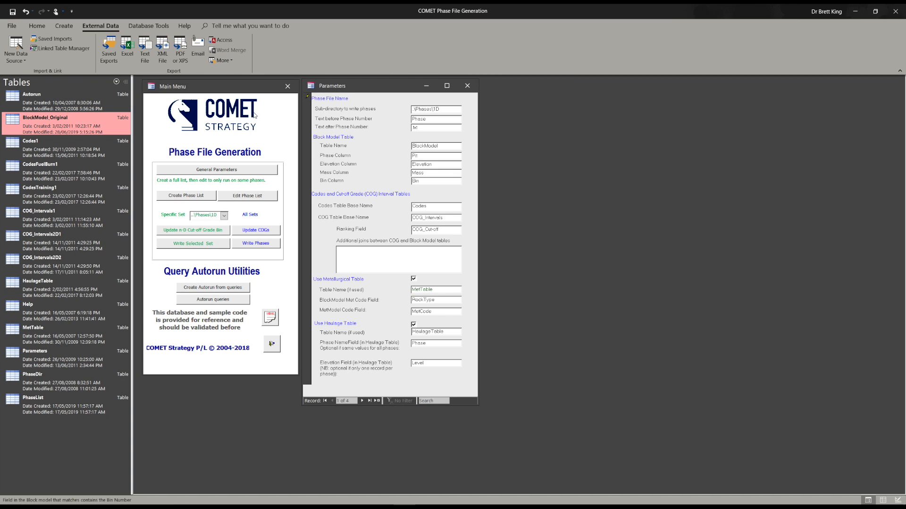
pyautogui.click(17, 62)
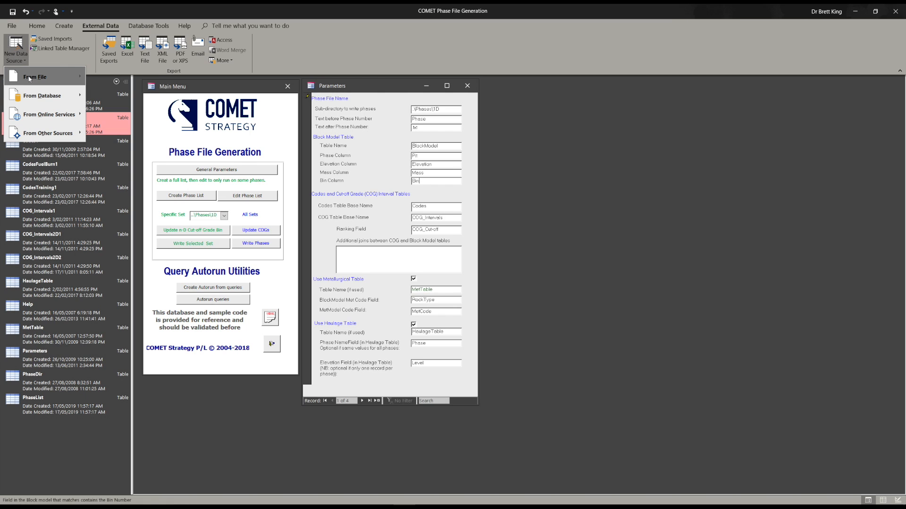
pyautogui.moveTo(34, 78)
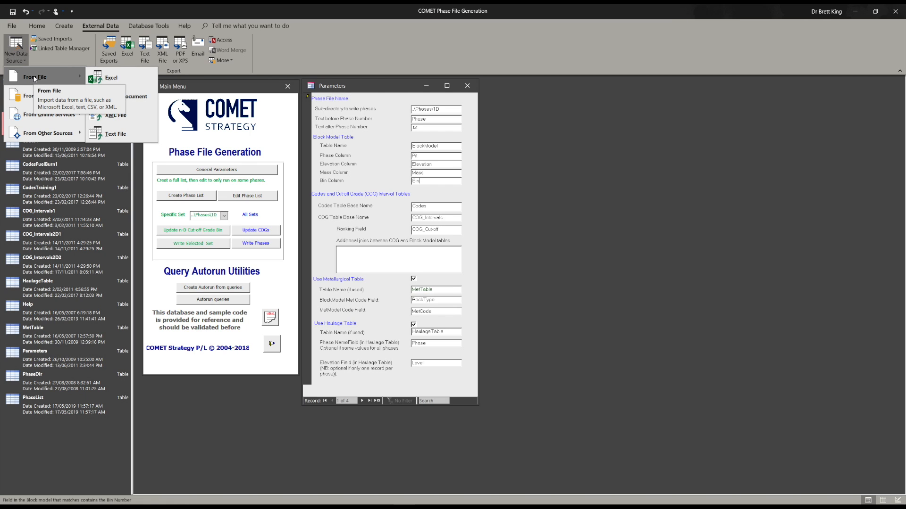
pyautogui.click(122, 137)
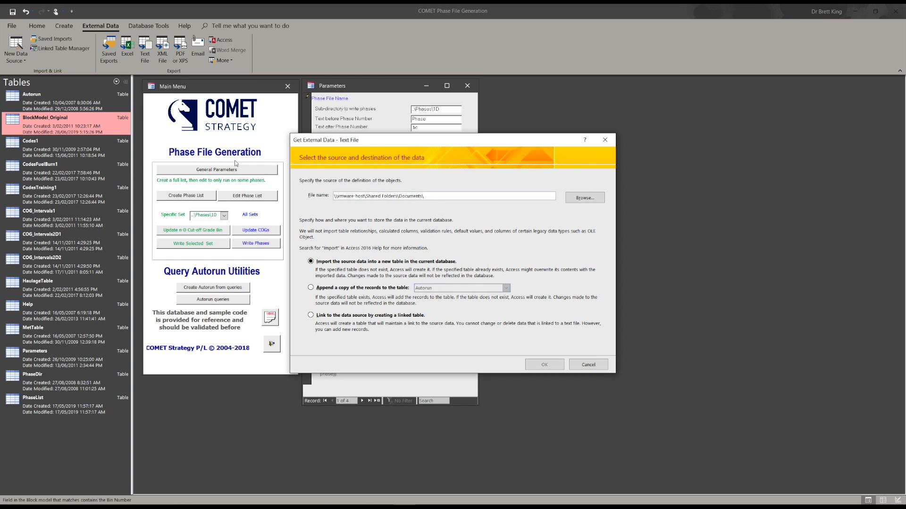
pyautogui.click(573, 200)
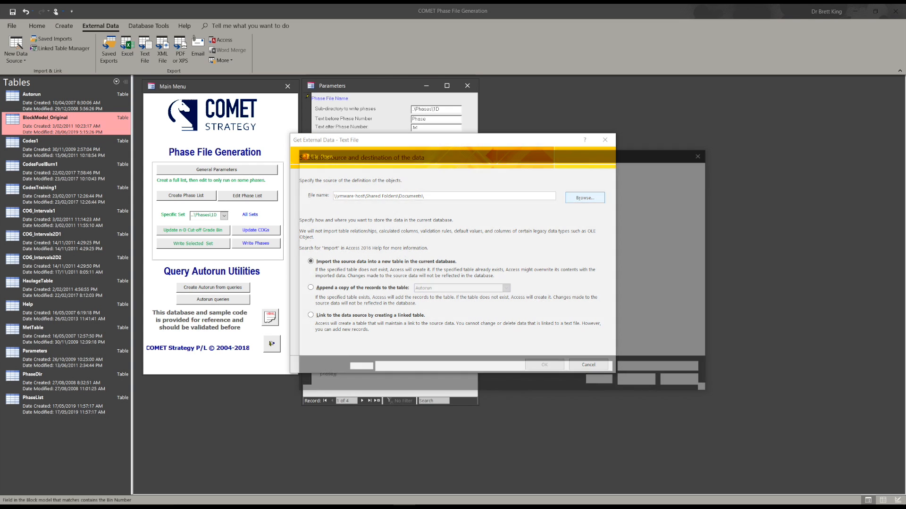
pyautogui.click(335, 280)
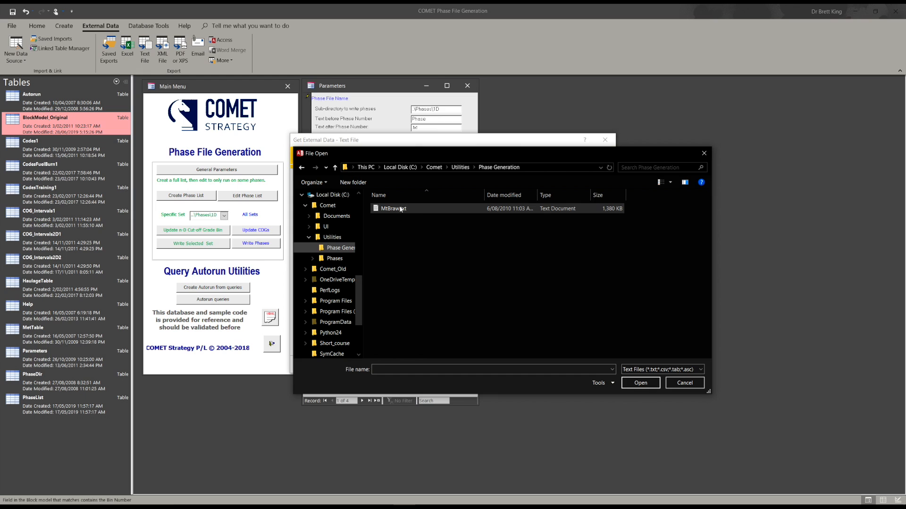
pyautogui.doubleClick(394, 208)
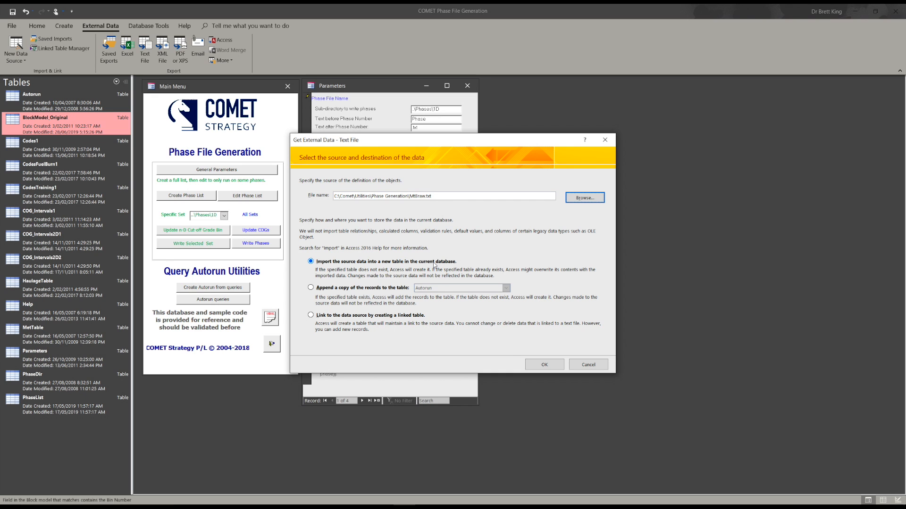
pyautogui.click(534, 364)
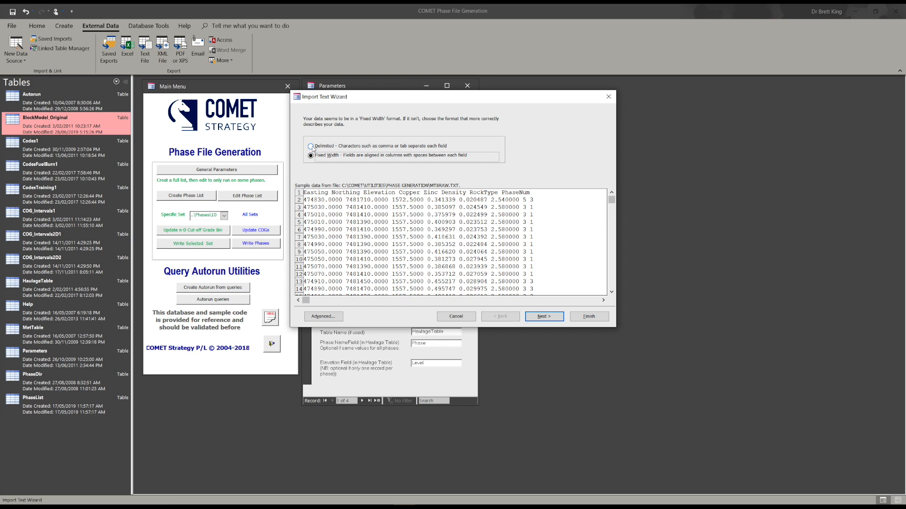
# - Set the import format to delimited, with space as the delimiter and the first row as field names
pyautogui.click(310, 146)
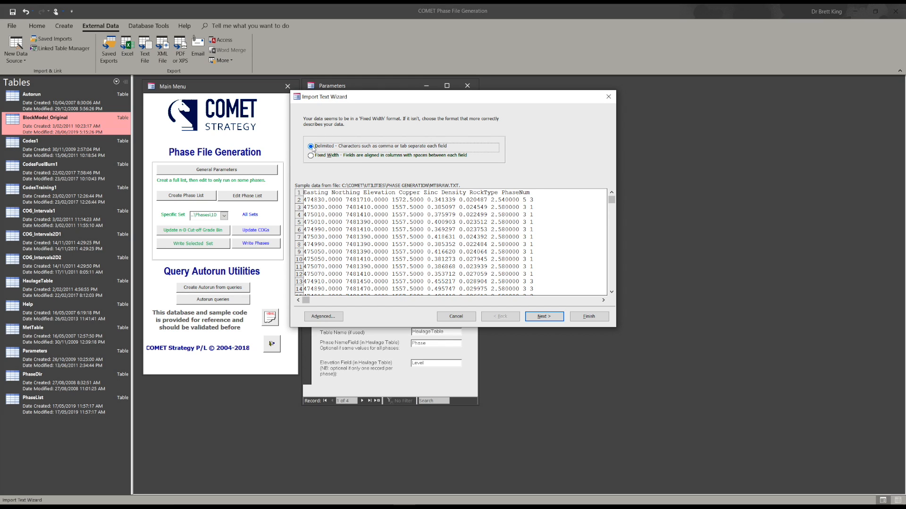
pyautogui.click(548, 317)
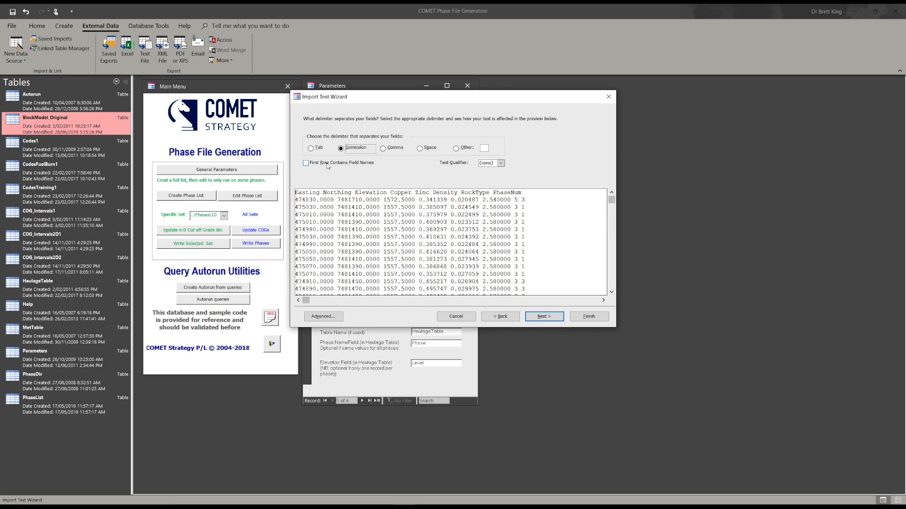
pyautogui.click(311, 149)
pyautogui.click(305, 163)
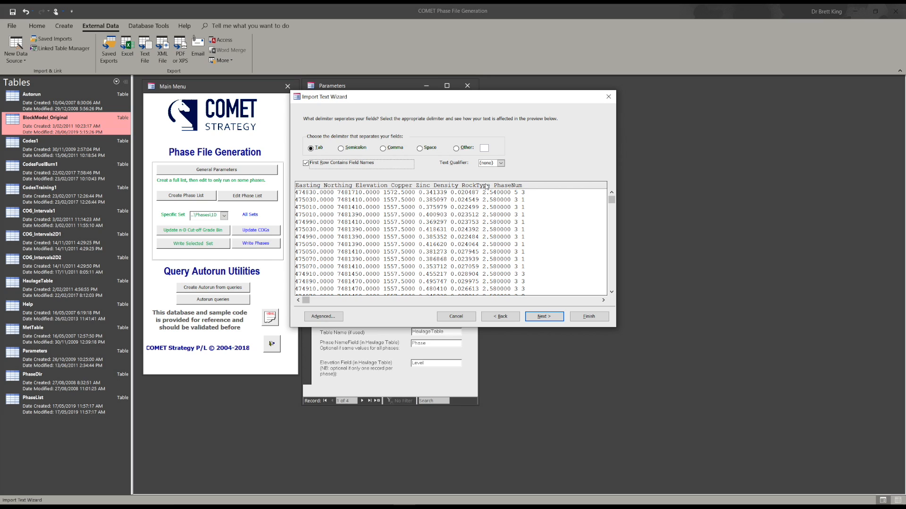
pyautogui.click(420, 148)
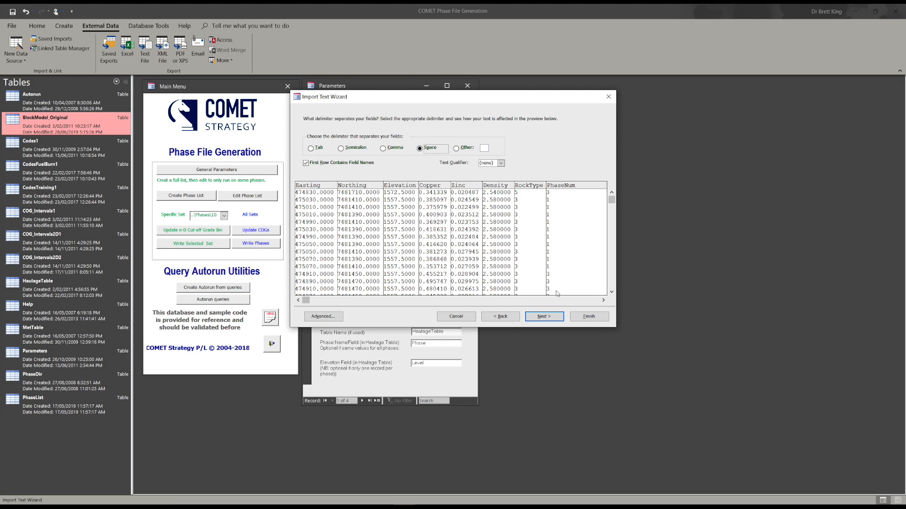
pyautogui.click(544, 316)
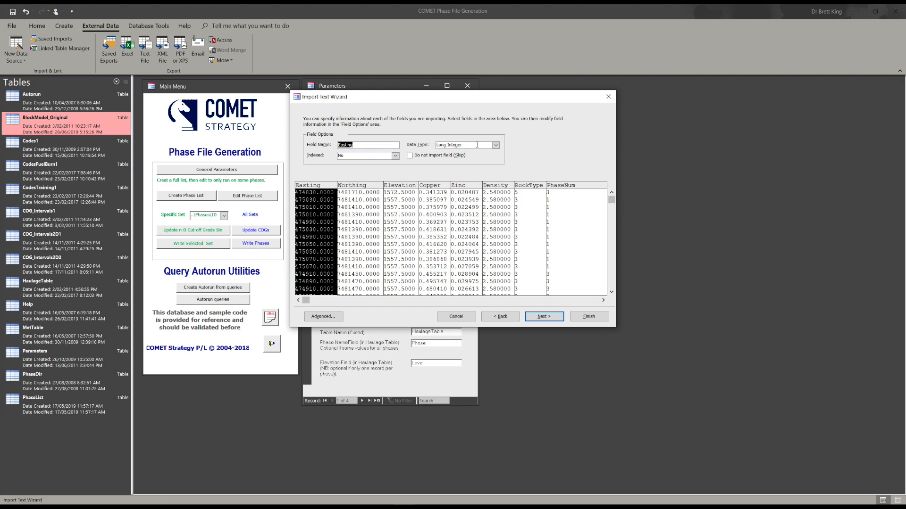
# - Set the data type of the Easting, Northing and Elevation fields to Double
pyautogui.click(496, 145)
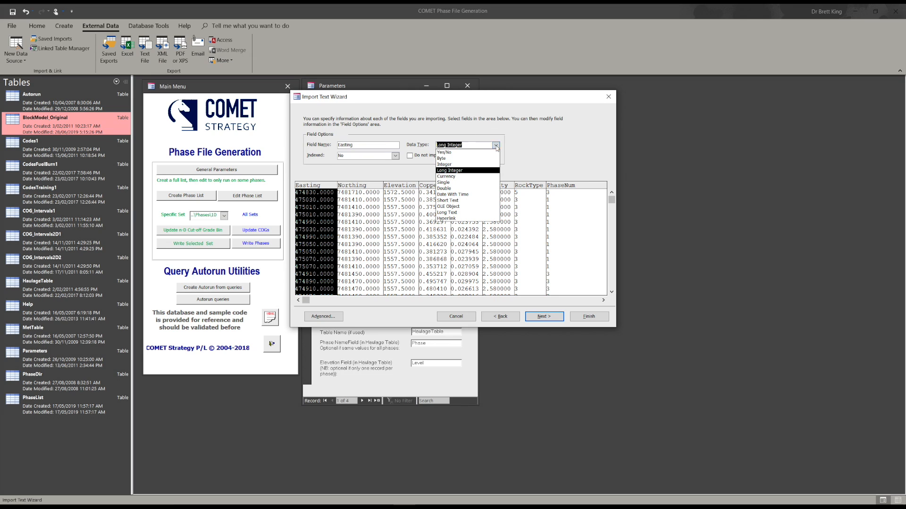
pyautogui.click(461, 186)
pyautogui.click(359, 187)
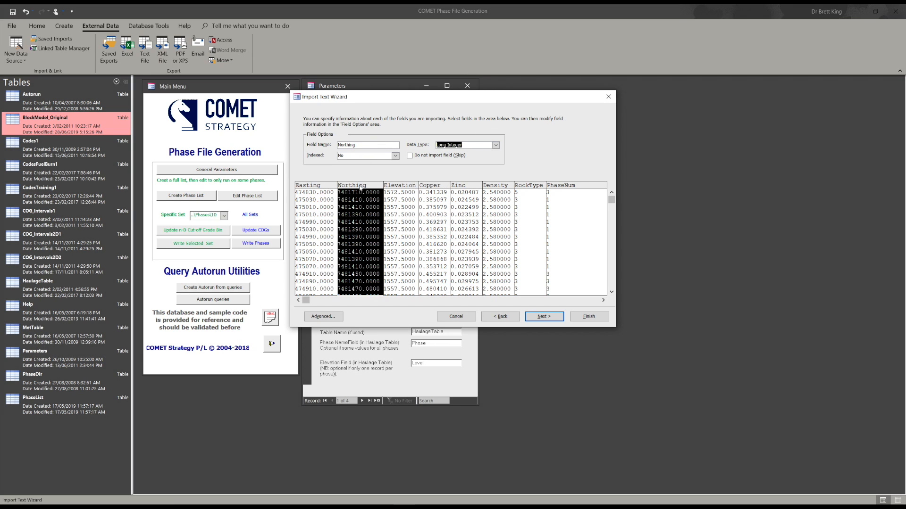
pyautogui.click(496, 145)
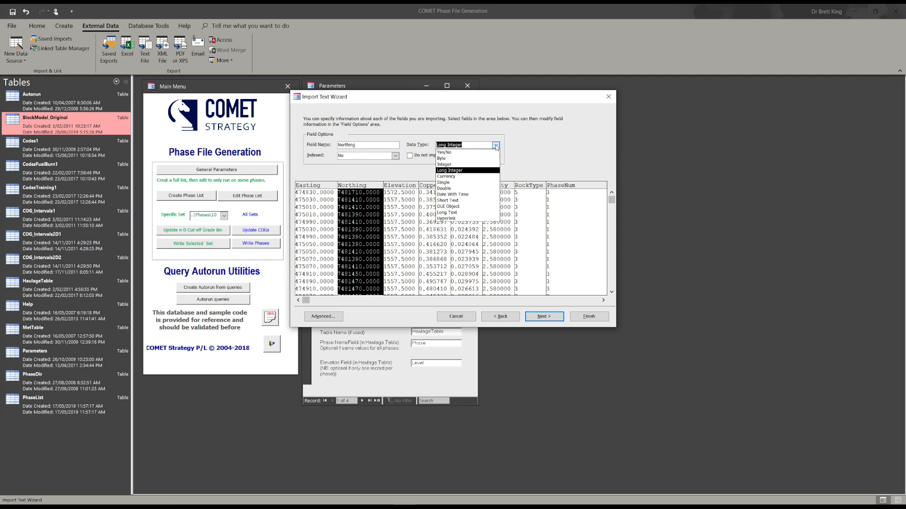
pyautogui.click(465, 188)
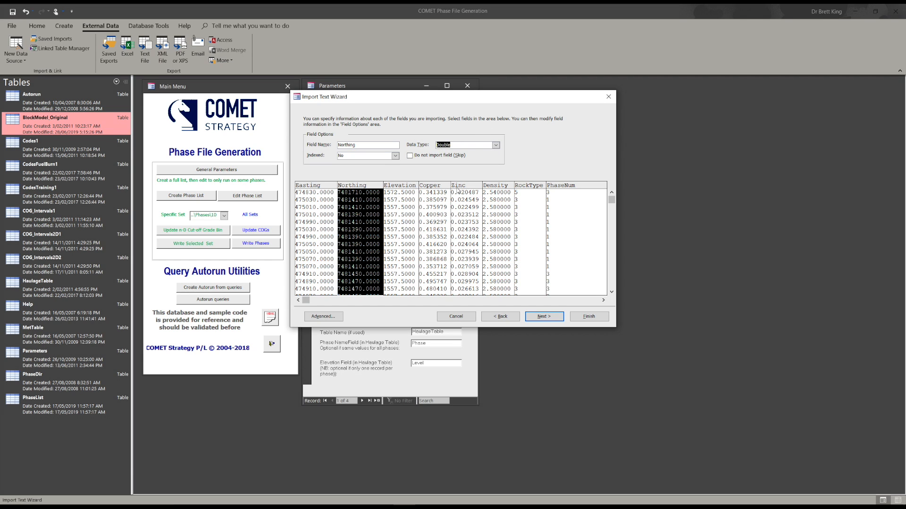
pyautogui.click(399, 188)
pyautogui.click(496, 145)
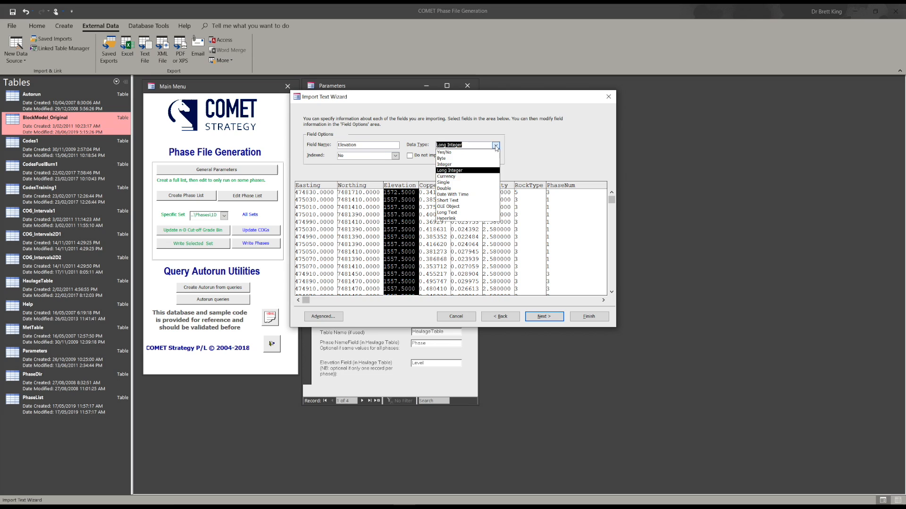
pyautogui.click(439, 188)
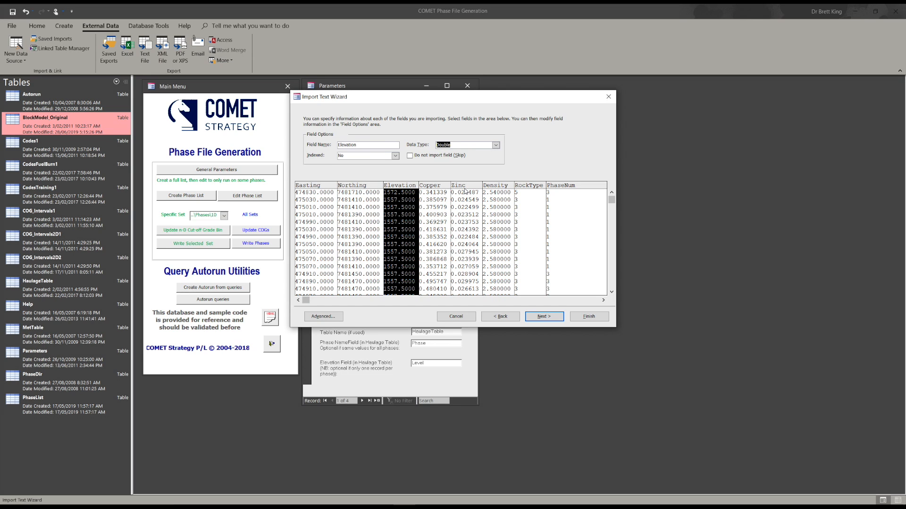
# - Set the data type of the Copper, Zinc and Density fields to Double
pyautogui.click(438, 186)
pyautogui.click(495, 146)
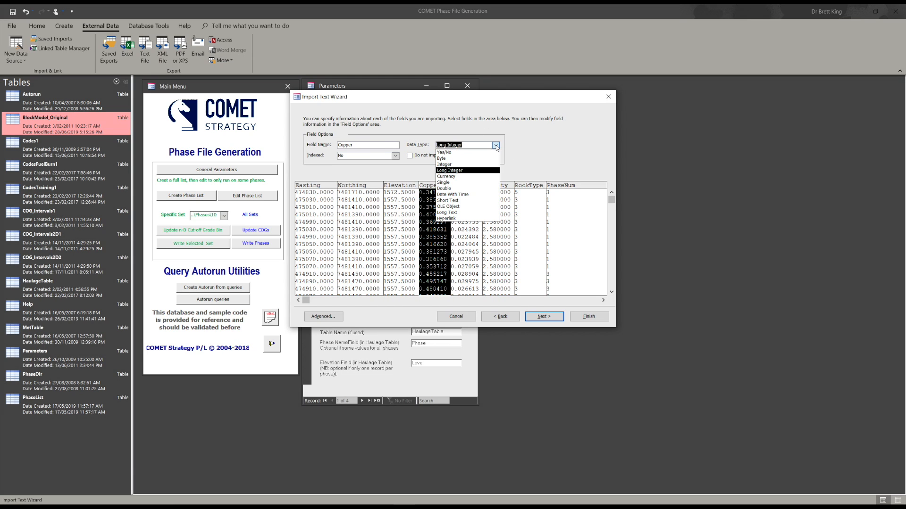
pyautogui.click(477, 188)
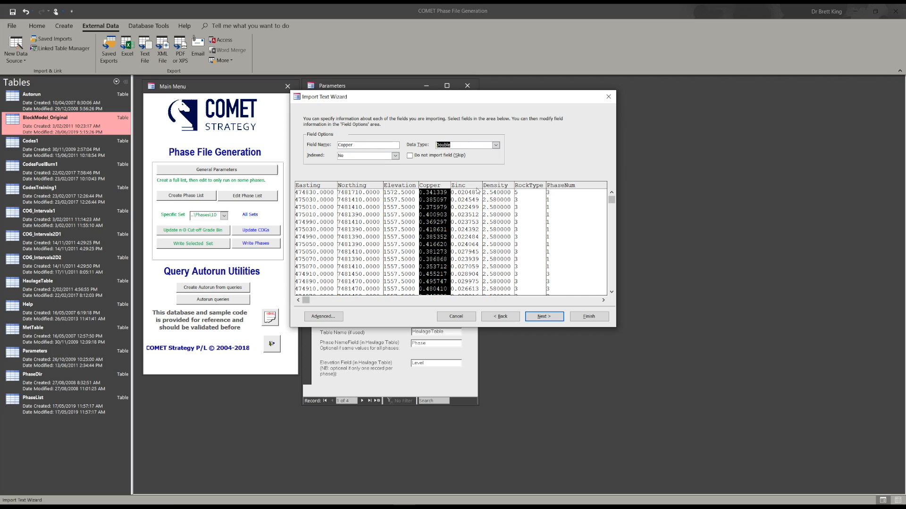
pyautogui.click(468, 187)
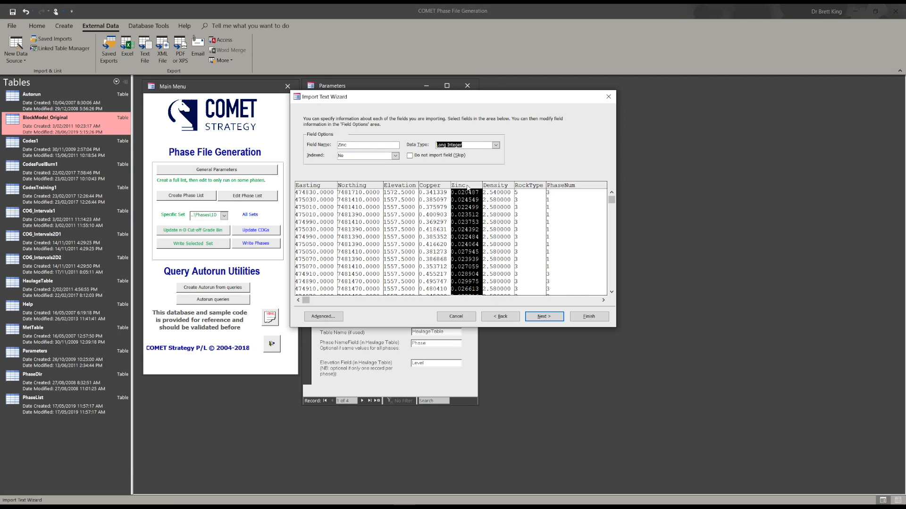
pyautogui.click(496, 146)
pyautogui.click(476, 188)
pyautogui.click(494, 186)
pyautogui.click(496, 145)
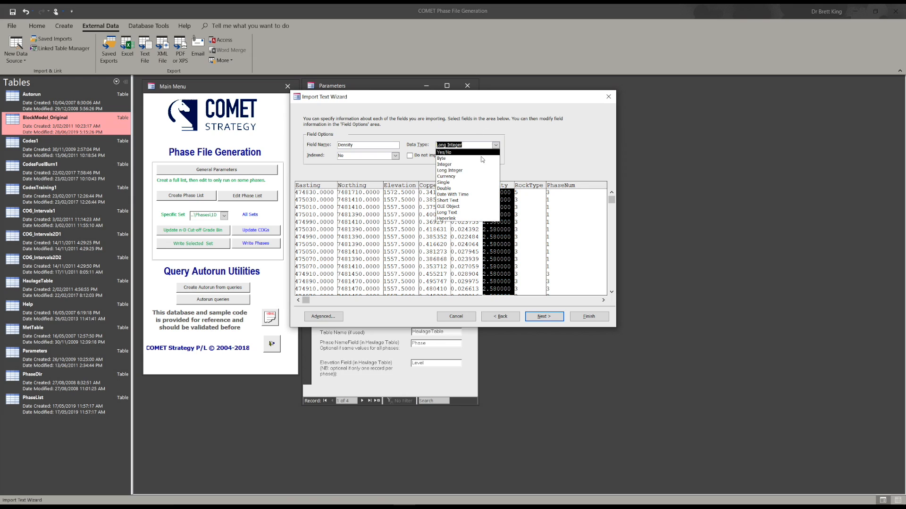
pyautogui.click(472, 189)
# - Keep RockType as Long Integer, set the PhaseNum field's data type to Short Text and accept the field options
pyautogui.click(528, 187)
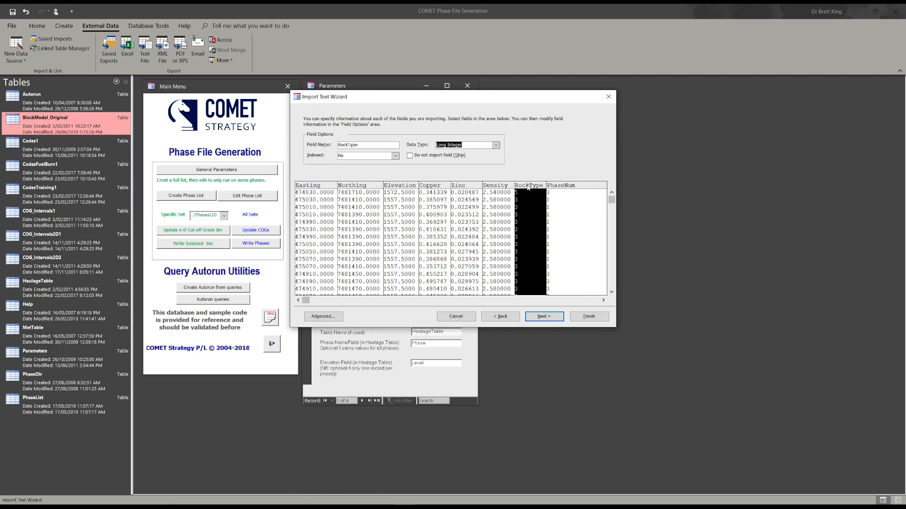
pyautogui.click(569, 188)
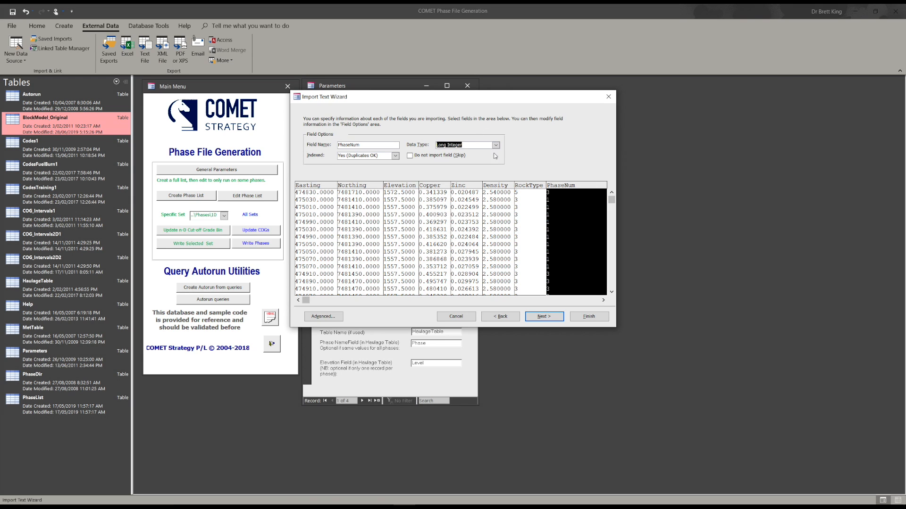
pyautogui.click(496, 146)
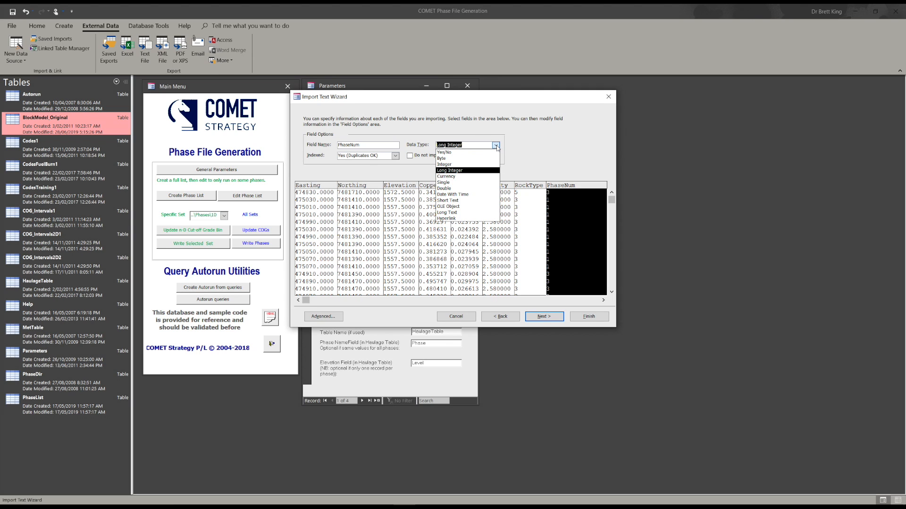
pyautogui.click(475, 201)
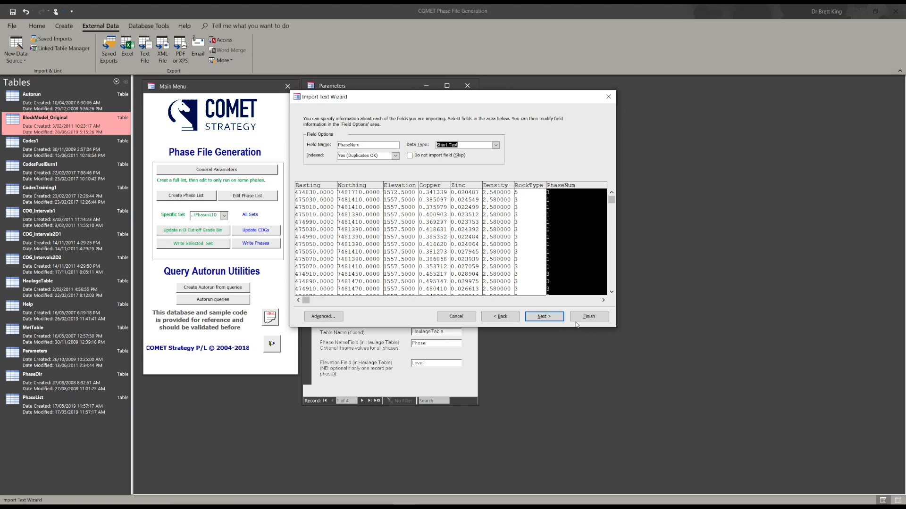
pyautogui.click(548, 319)
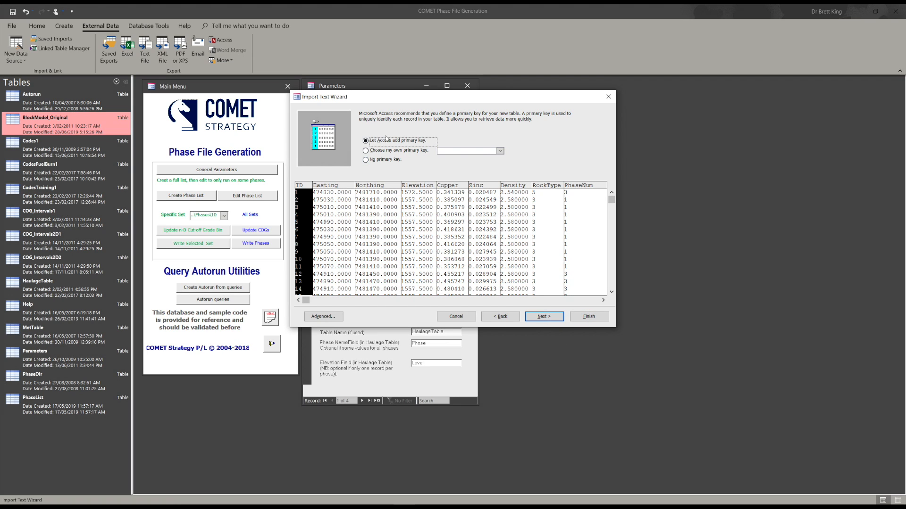
pyautogui.click(375, 150)
pyautogui.click(366, 185)
pyautogui.click(325, 184)
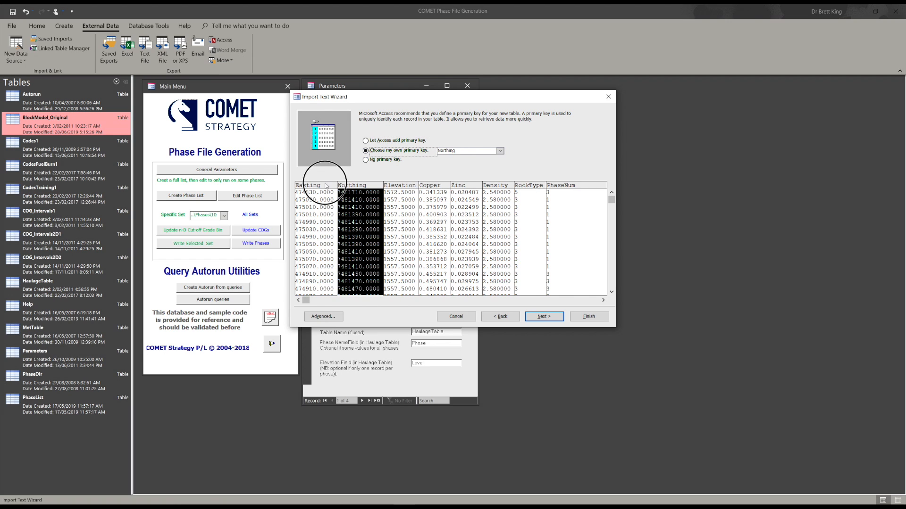
pyautogui.click(399, 184)
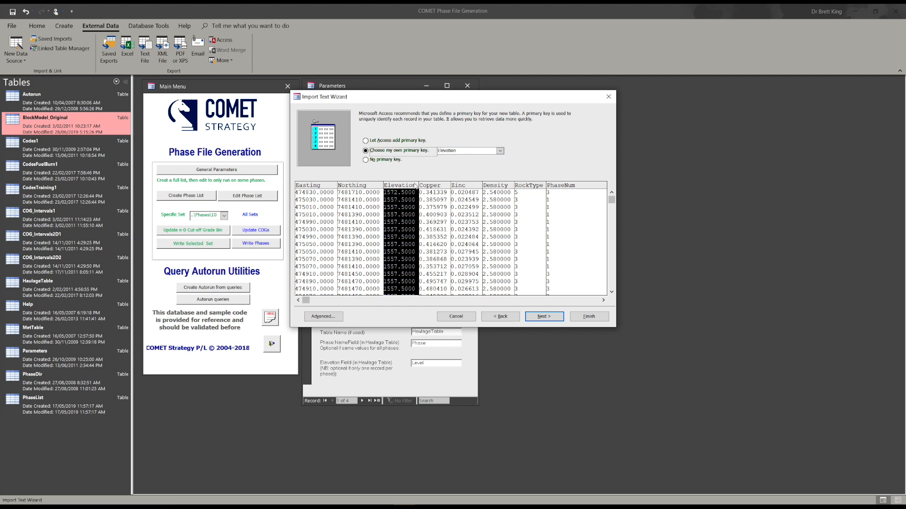
# - Choose no primary key for the imported data and name the destination table BlockModel
pyautogui.click(367, 160)
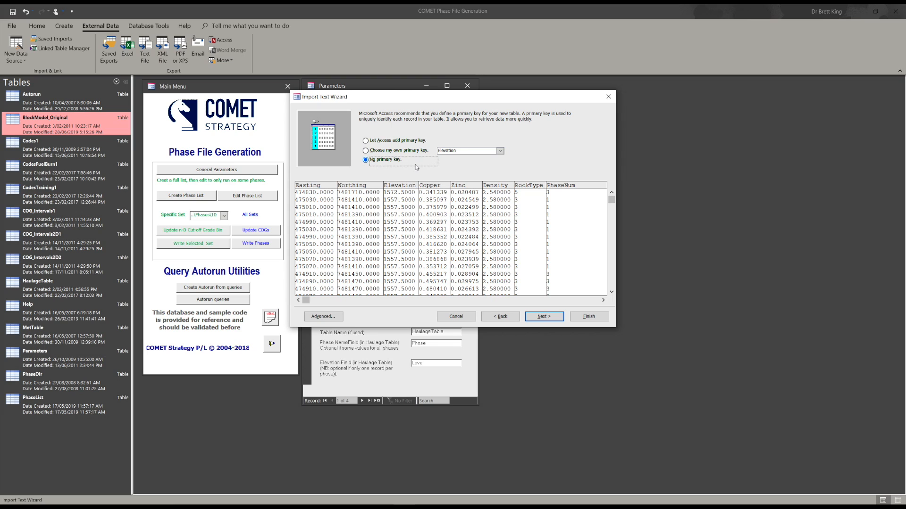
pyautogui.press('Return')
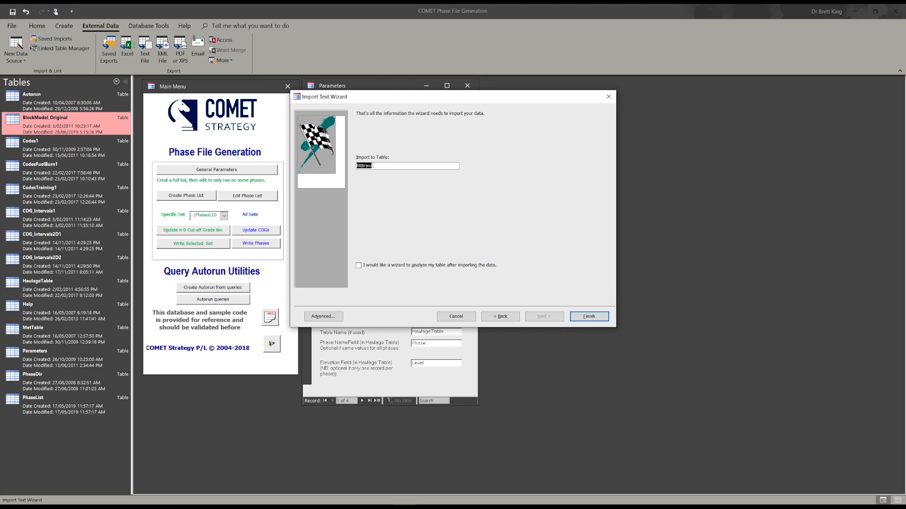
pyautogui.write('BlockModel')
# - Finish the import and save its import steps as Import-MtBraw
pyautogui.click(588, 318)
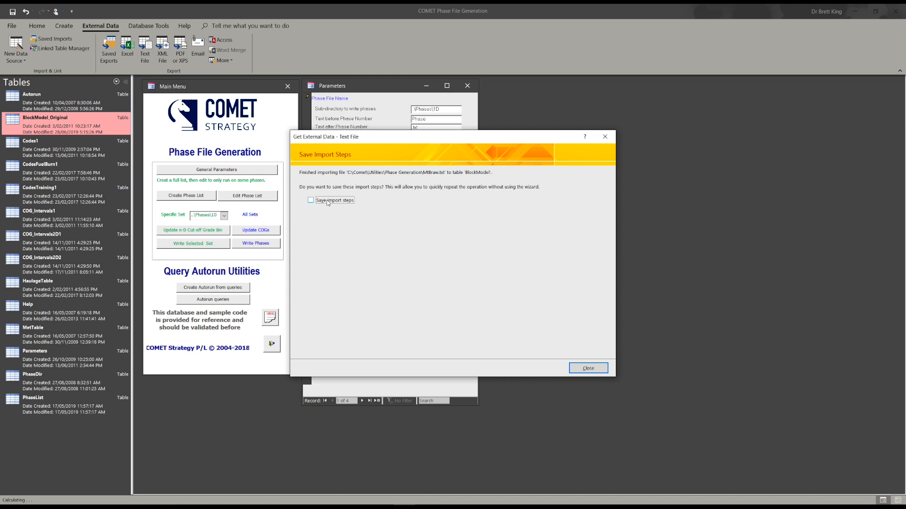
pyautogui.click(311, 201)
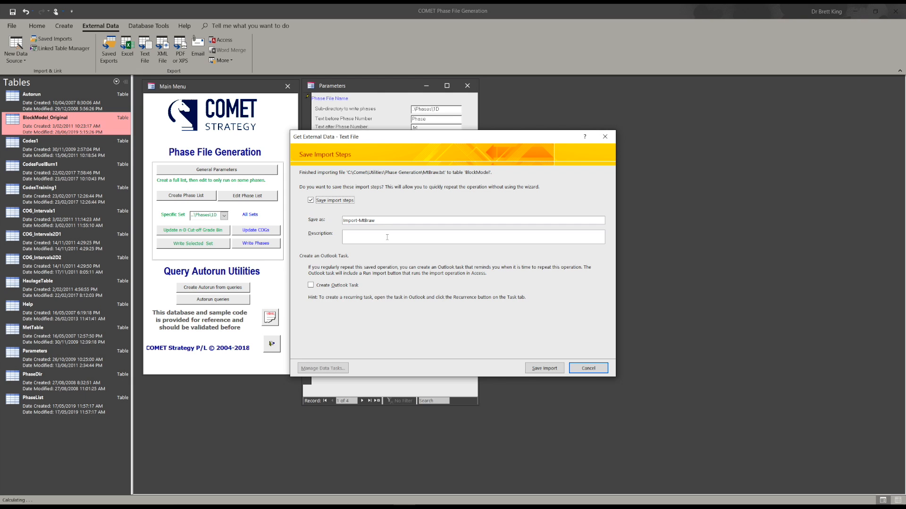
pyautogui.click(542, 369)
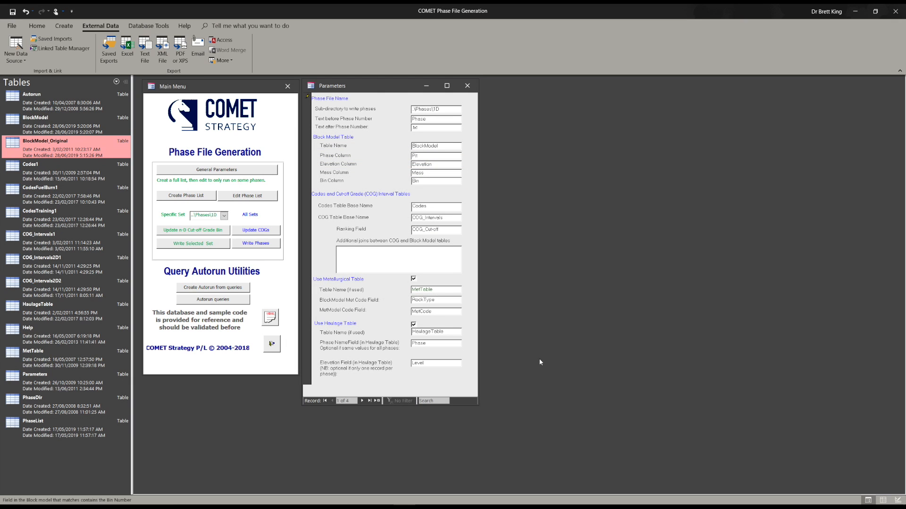
# - Check the field names in the imported BlockModel table and set the Phase Column parameter to PhaseNum
pyautogui.click(48, 127)
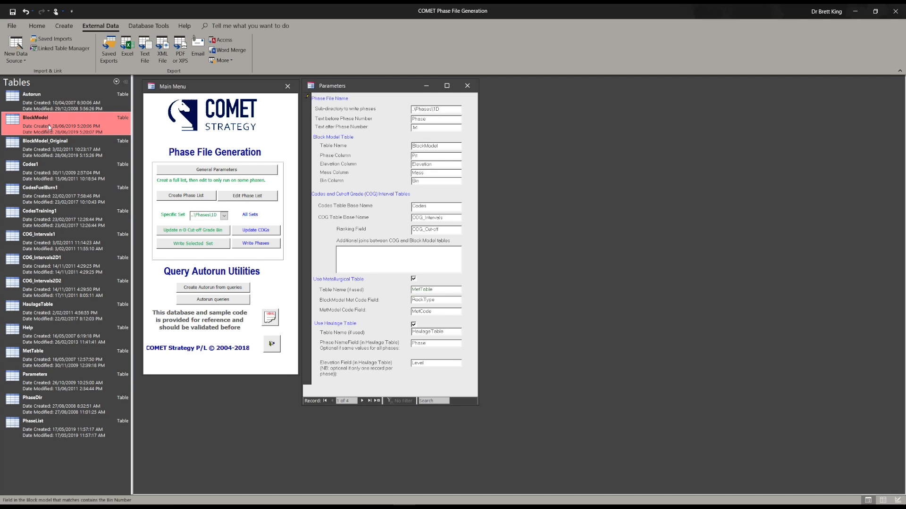
pyautogui.doubleClick(48, 126)
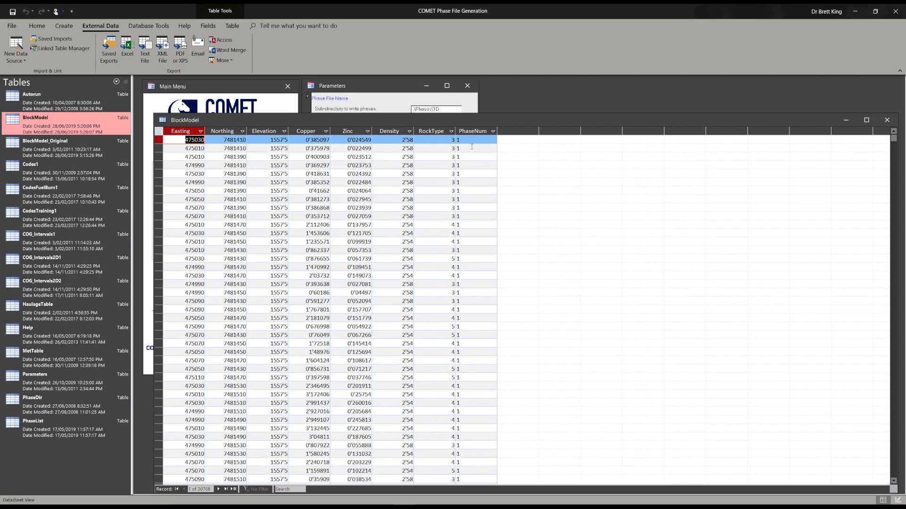
pyautogui.click(887, 120)
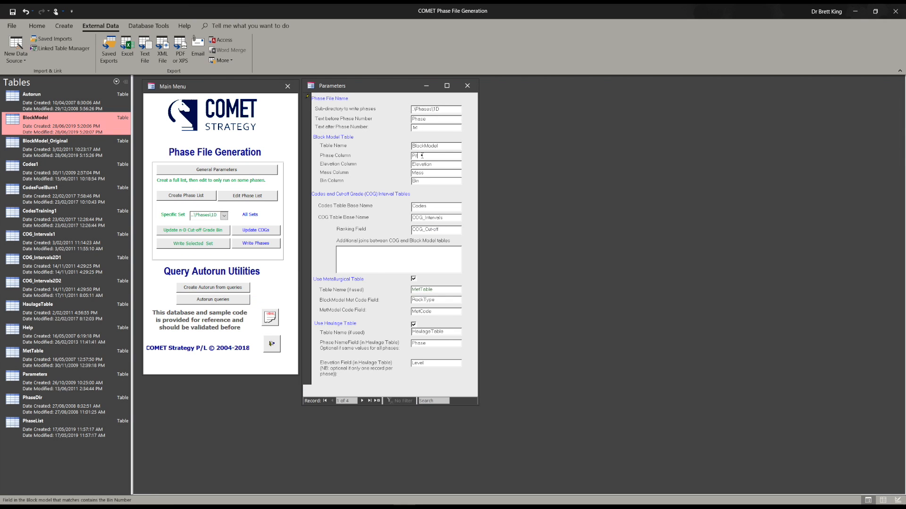
pyautogui.moveTo(421, 155); pyautogui.dragTo(389, 155)
pyautogui.write('PhaseNum')
# - Open the BlockModel table in design view and add a Mass field with the Number data type
pyautogui.doubleClick(46, 122)
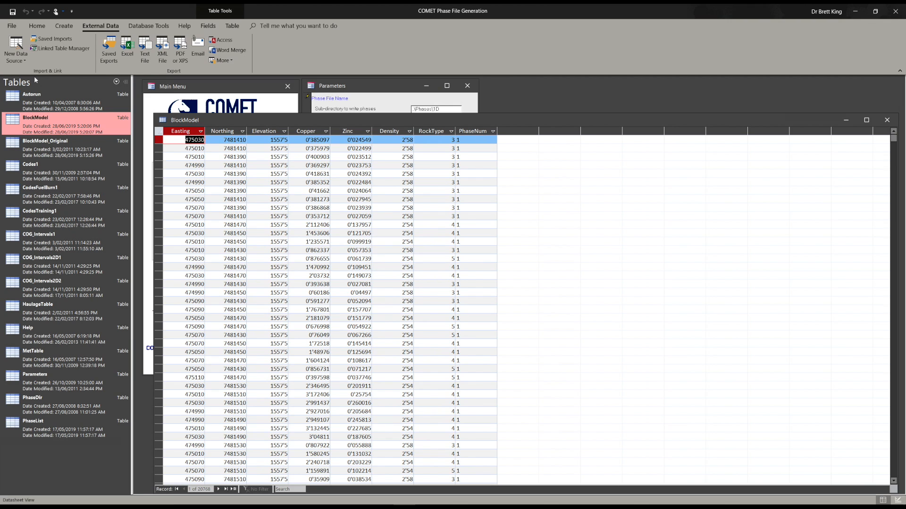
pyautogui.moveTo(182, 122); pyautogui.dragTo(168, 95)
pyautogui.click(37, 26)
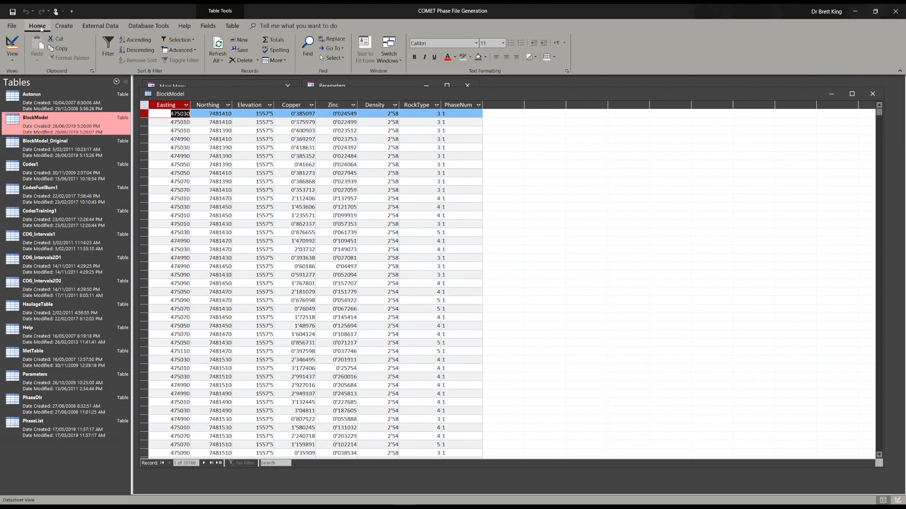
pyautogui.click(12, 43)
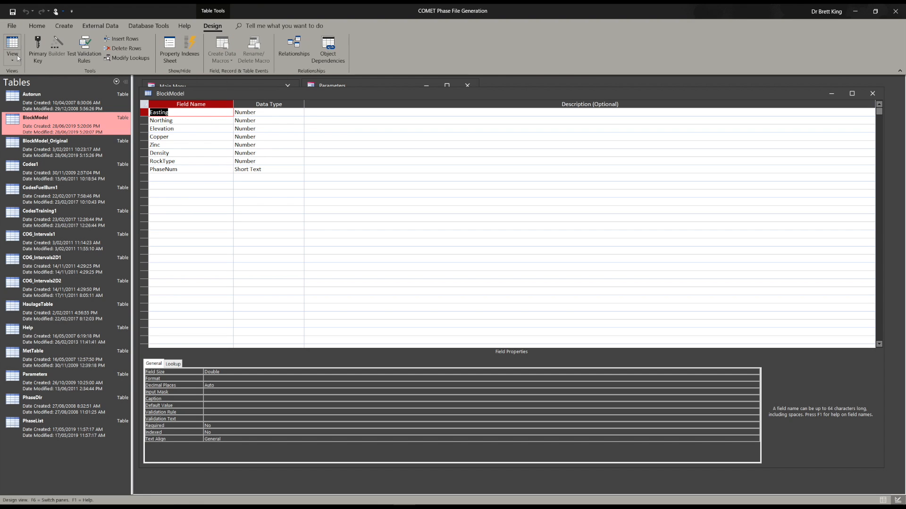
pyautogui.click(162, 178)
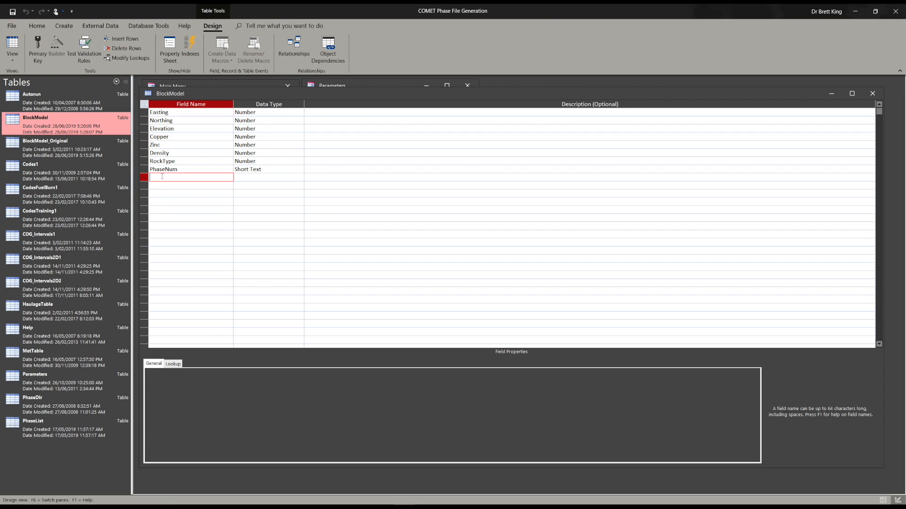
pyautogui.write('Mass')
pyautogui.press('Tab')
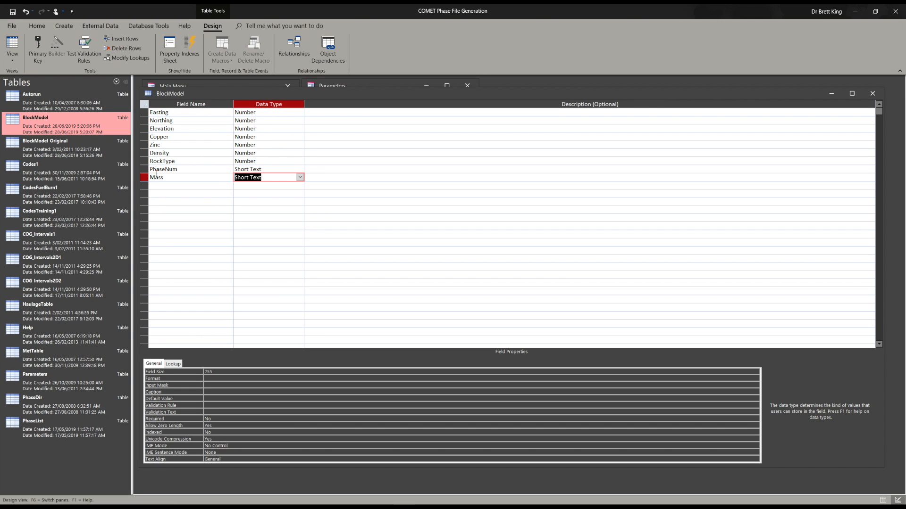
pyautogui.click(299, 177)
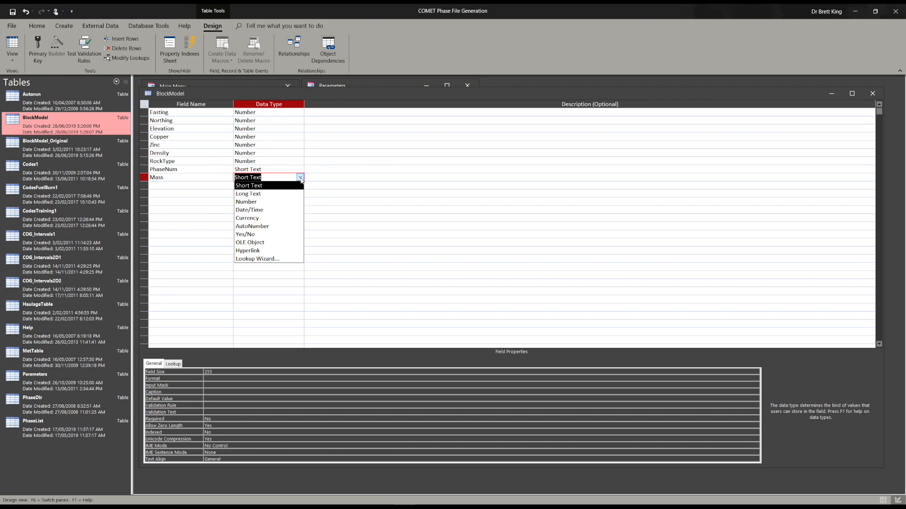
pyautogui.click(273, 203)
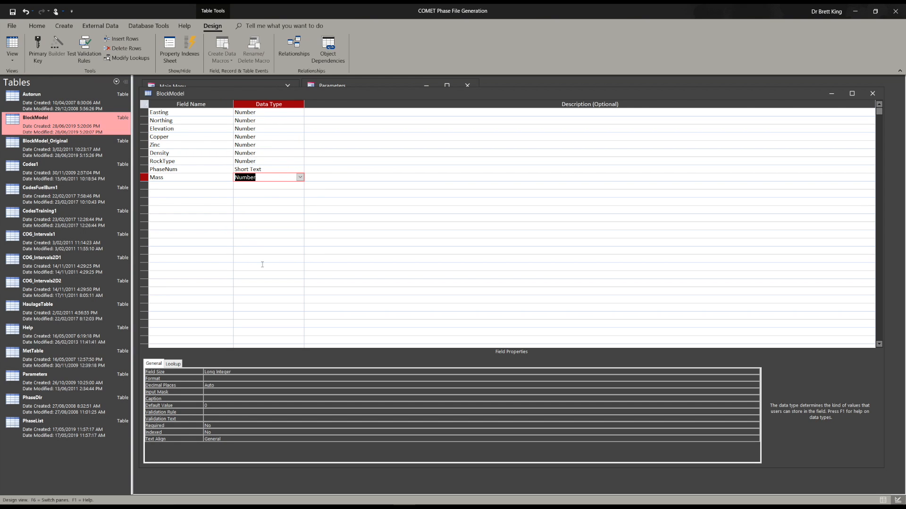
# - Set the Mass field's size to Double and describe it as "Mass of the block"
pyautogui.press('F6')
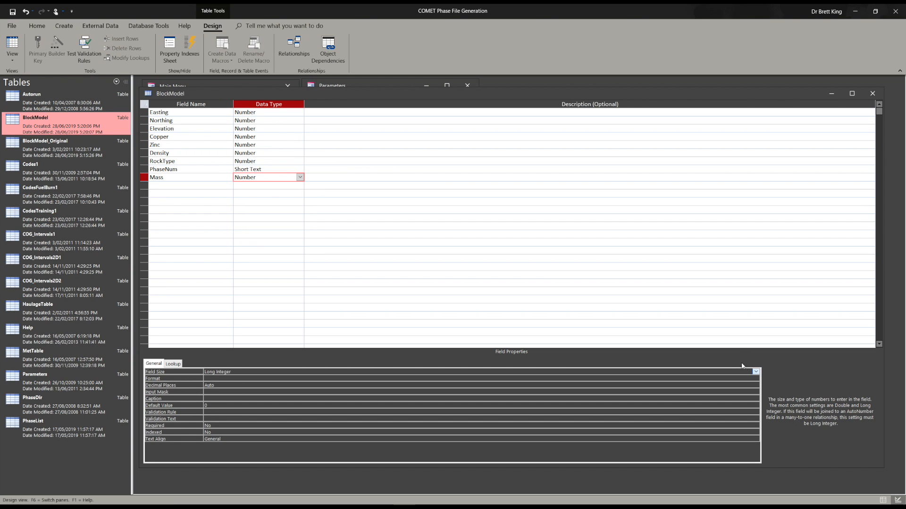
pyautogui.click(755, 372)
pyautogui.click(216, 405)
pyautogui.click(322, 179)
pyautogui.write('Mass of the block')
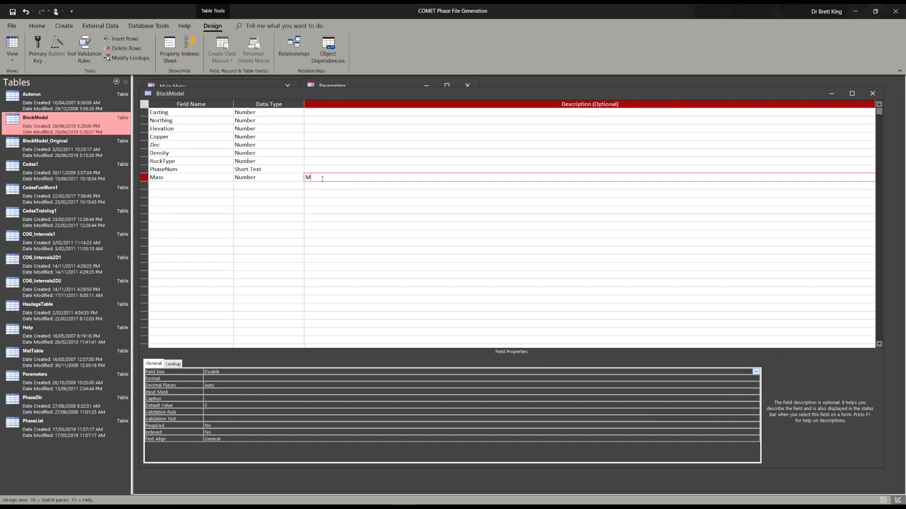
# - Add a Bin field below Mass with the Number data type, keeping its field size as Long Integer
pyautogui.click(171, 184)
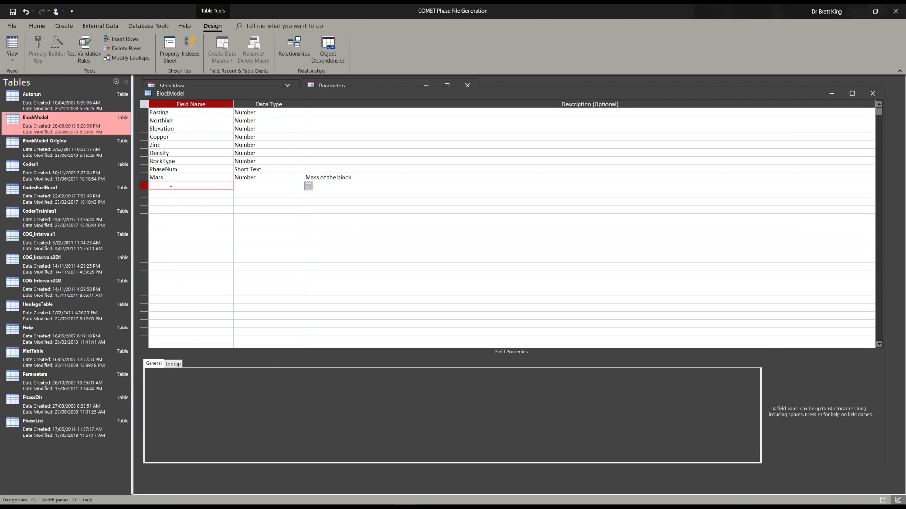
pyautogui.write('Bin')
pyautogui.press('Tab')
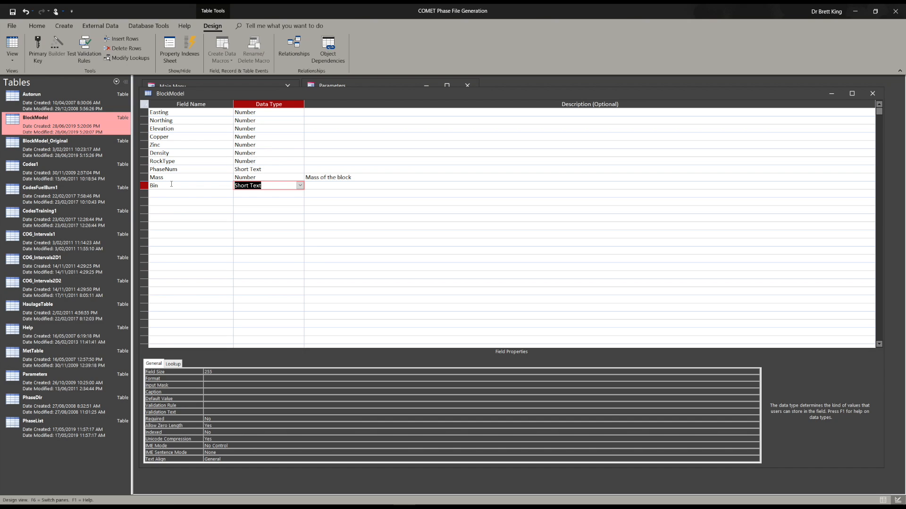
pyautogui.write('number')
pyautogui.click(268, 193)
pyautogui.click(262, 184)
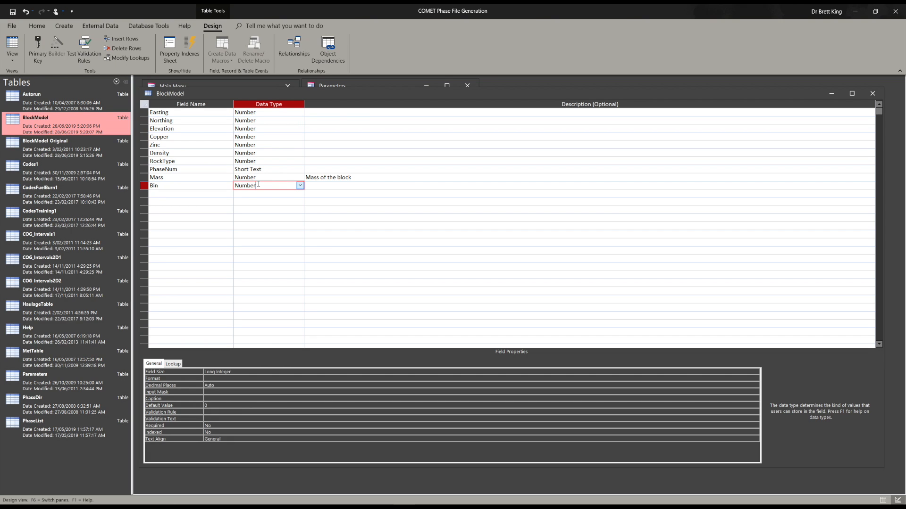
pyautogui.click(258, 372)
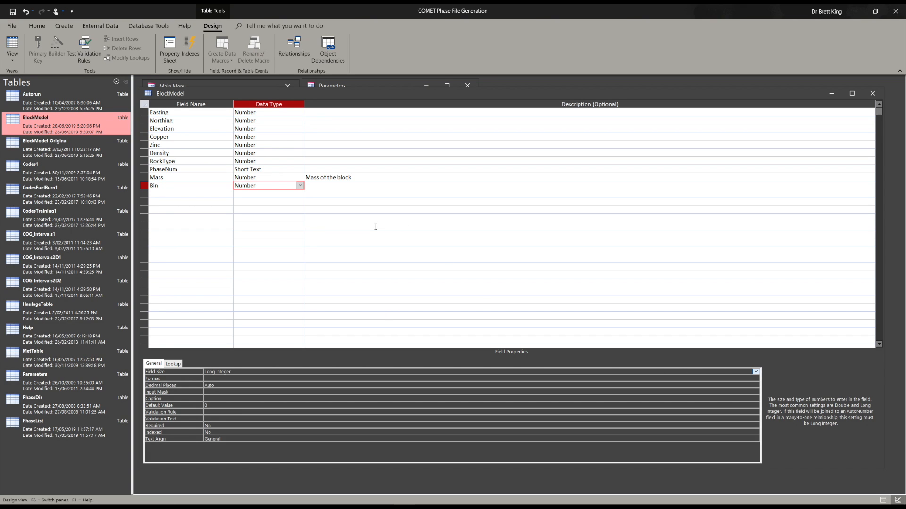
# - Close and save the BlockModel design, and check the new Mass and Bin columns in the table's data
pyautogui.click(874, 93)
pyautogui.click(425, 280)
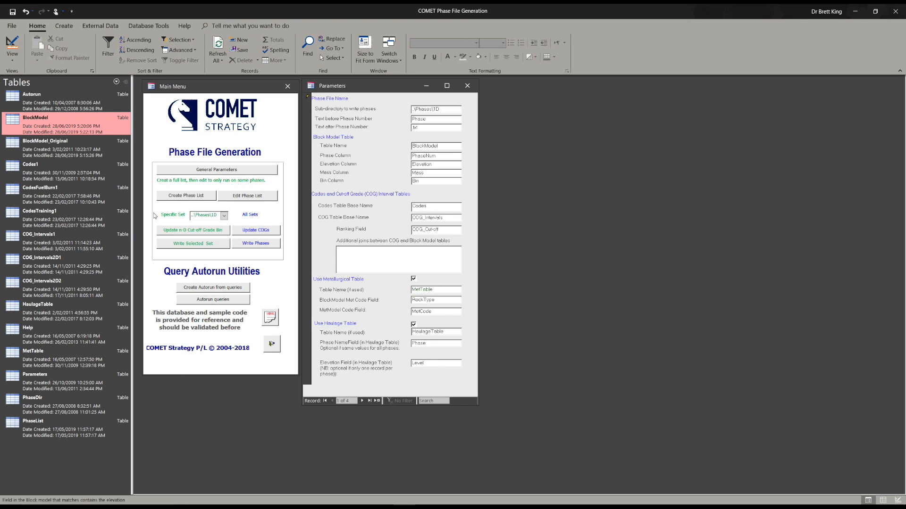
pyautogui.doubleClick(35, 118)
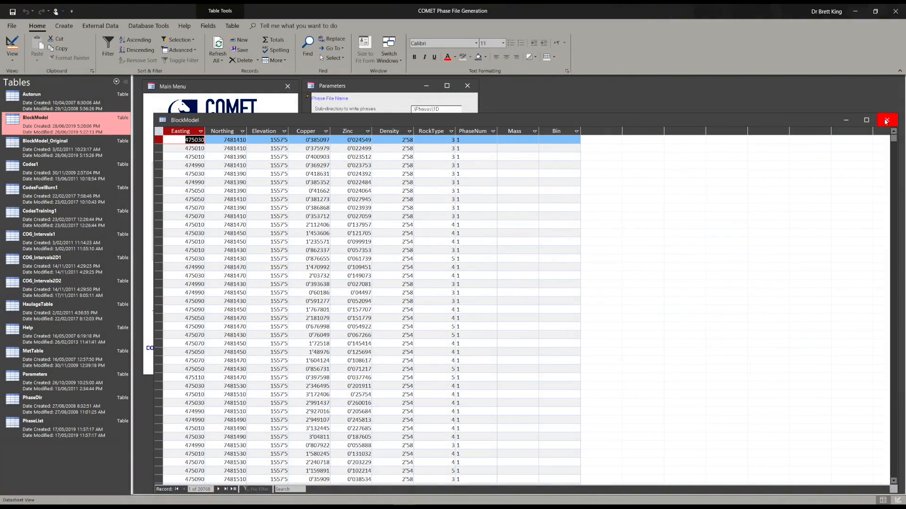
pyautogui.click(885, 122)
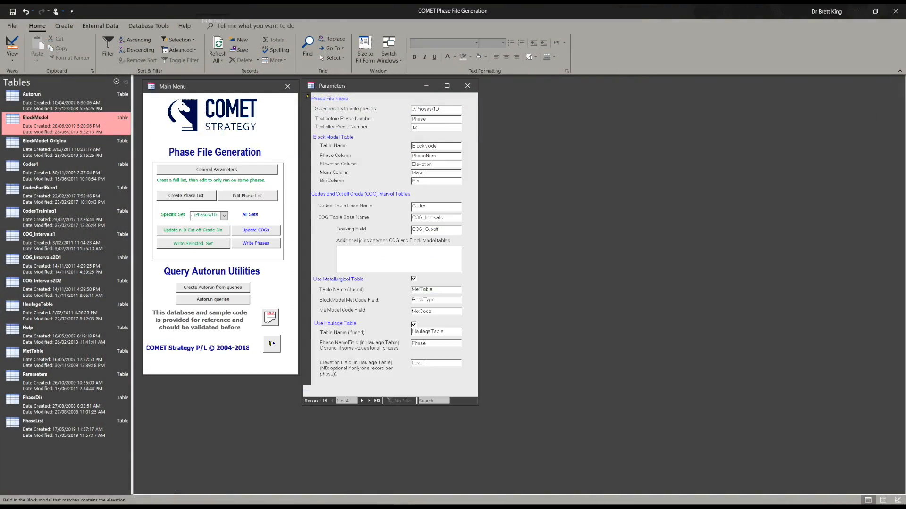
# - Show the database queries, open Sample - Calculate Mass from Density in design view and widen its BlockModel field list
pyautogui.click(116, 82)
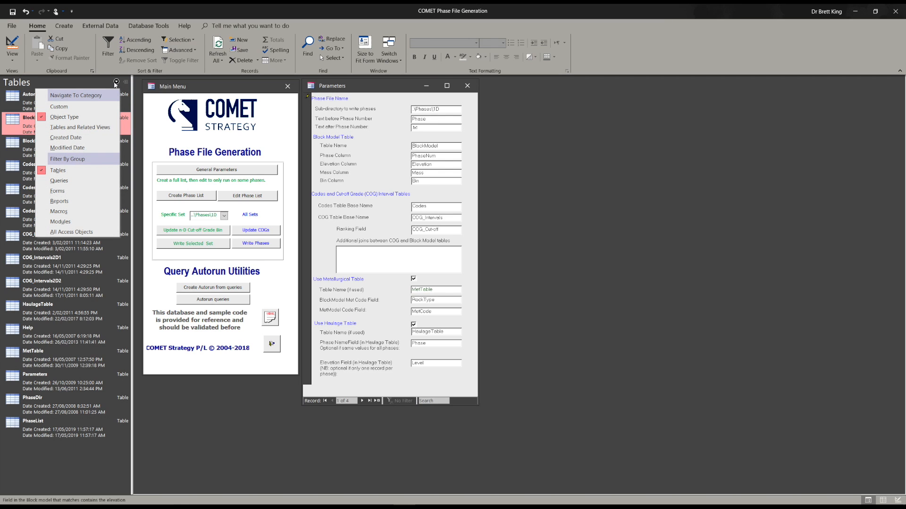
pyautogui.click(59, 181)
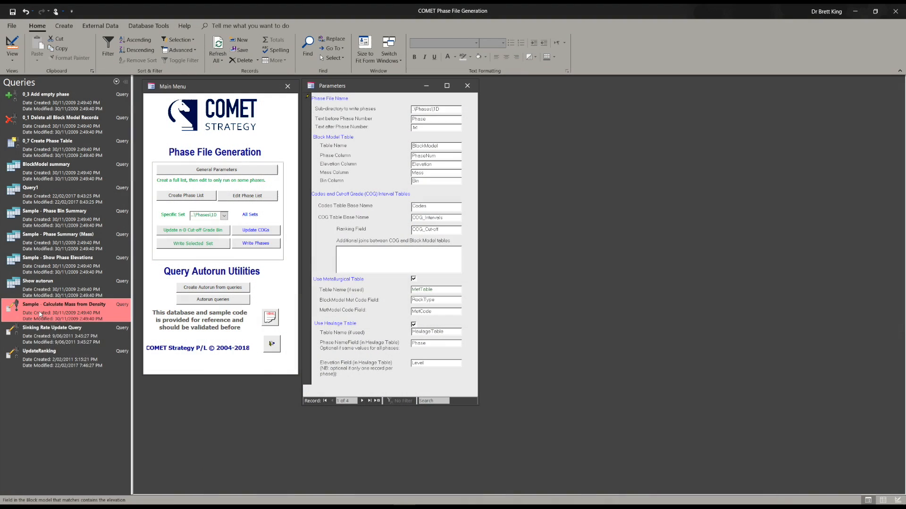
pyautogui.rightClick(40, 314)
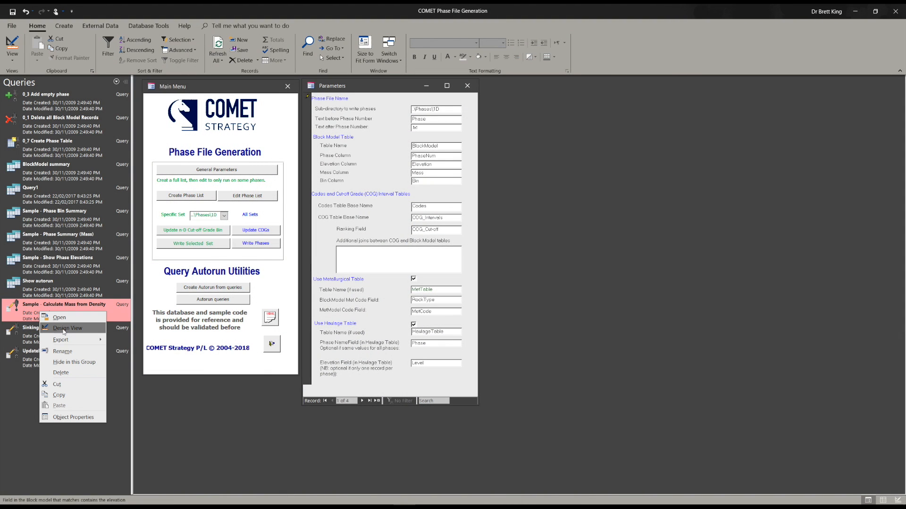
pyautogui.click(64, 329)
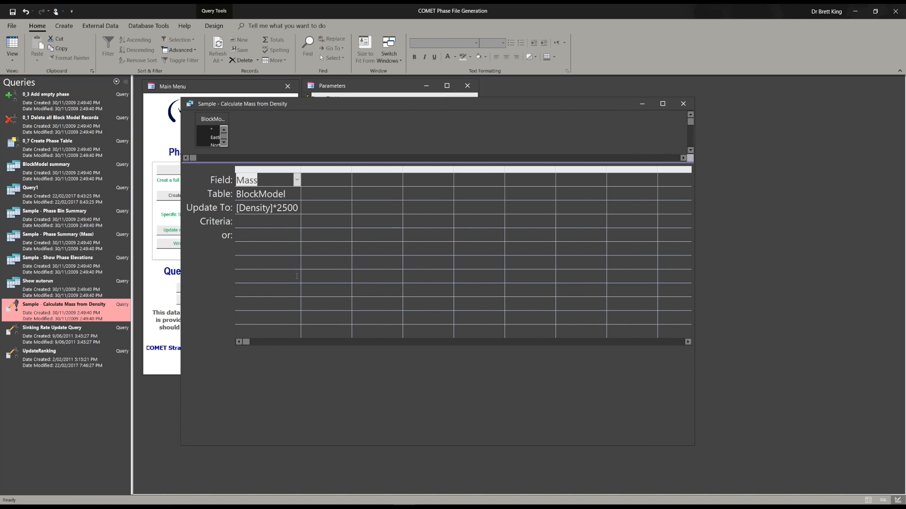
pyautogui.moveTo(228, 123); pyautogui.dragTo(284, 123)
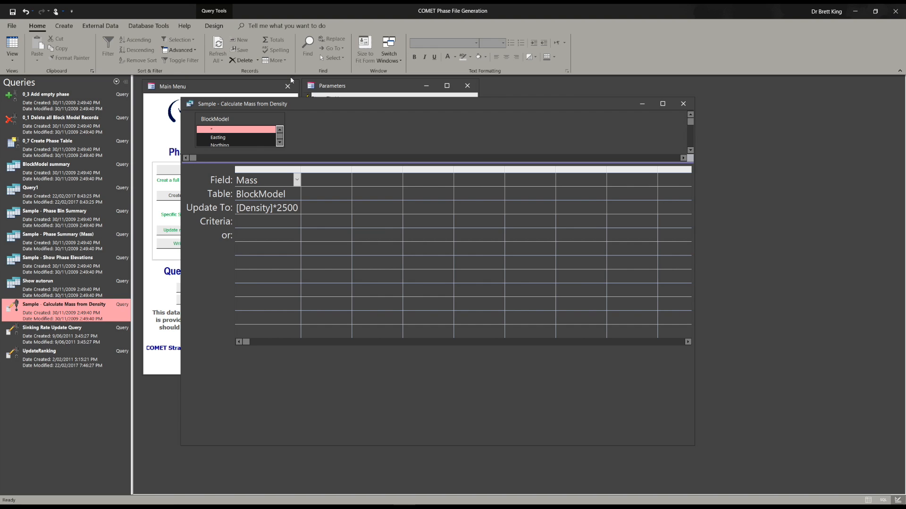
# - Run the mass update query that sets Mass to [Density]*2500, accept the record update and close the query
pyautogui.click(296, 108)
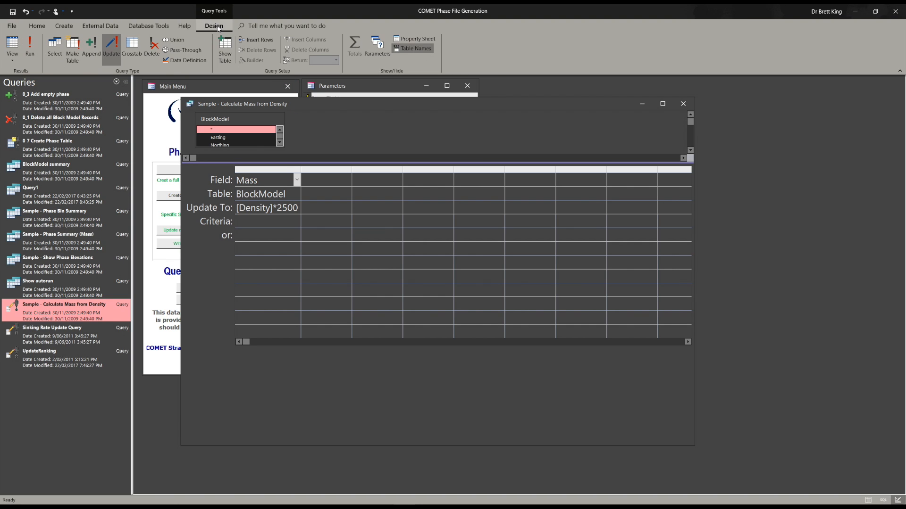
pyautogui.click(29, 44)
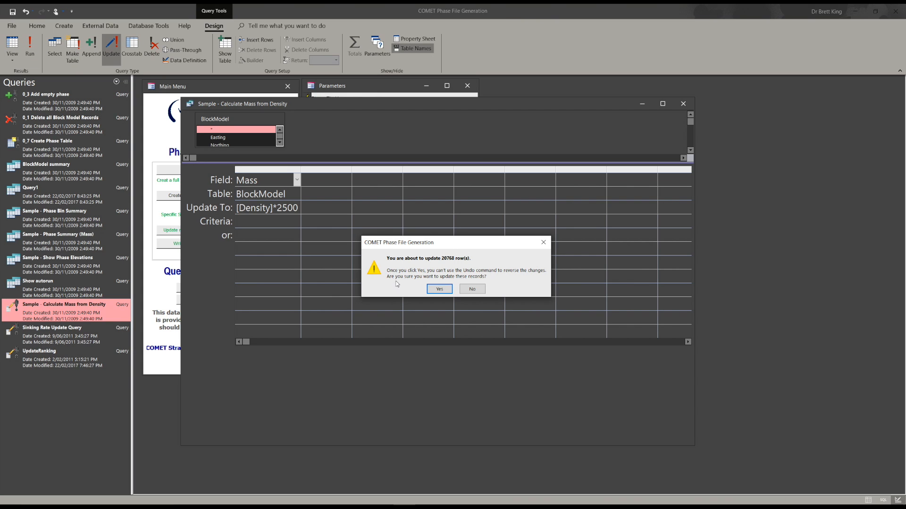
pyautogui.click(440, 290)
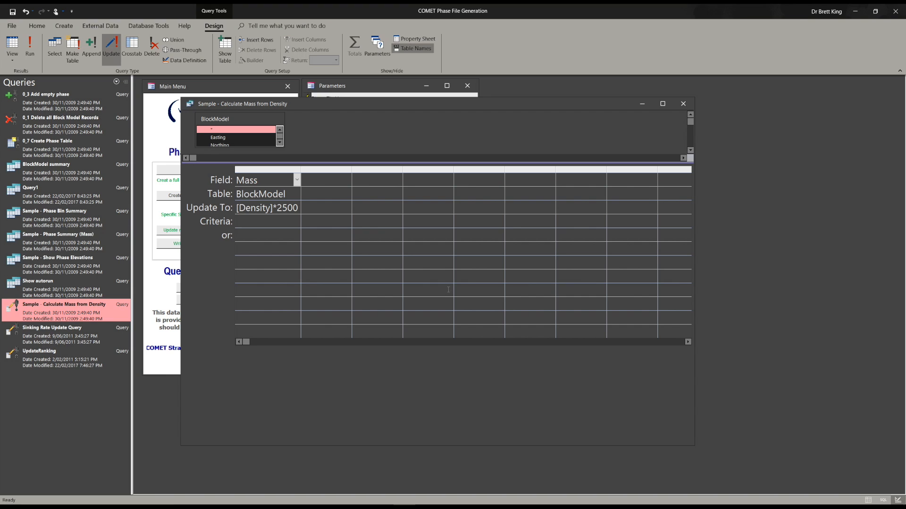
pyautogui.click(682, 104)
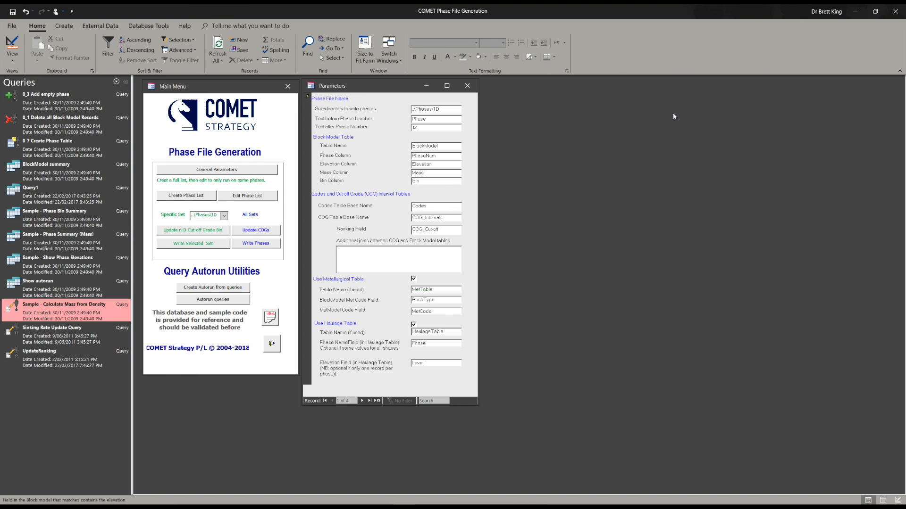
# - Return to the tables and review the Mass column in BlockModel and the cut-off intervals in COG_Intervals1
pyautogui.click(116, 82)
pyautogui.click(74, 175)
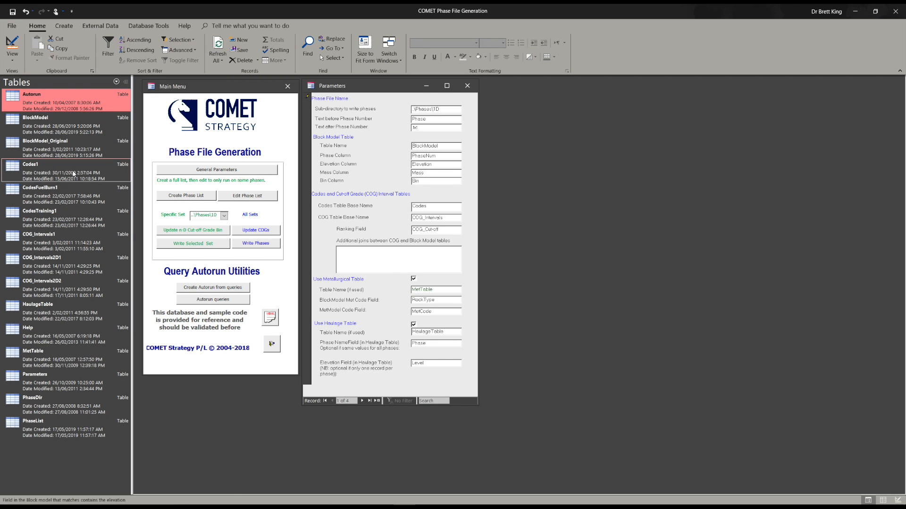
pyautogui.doubleClick(72, 123)
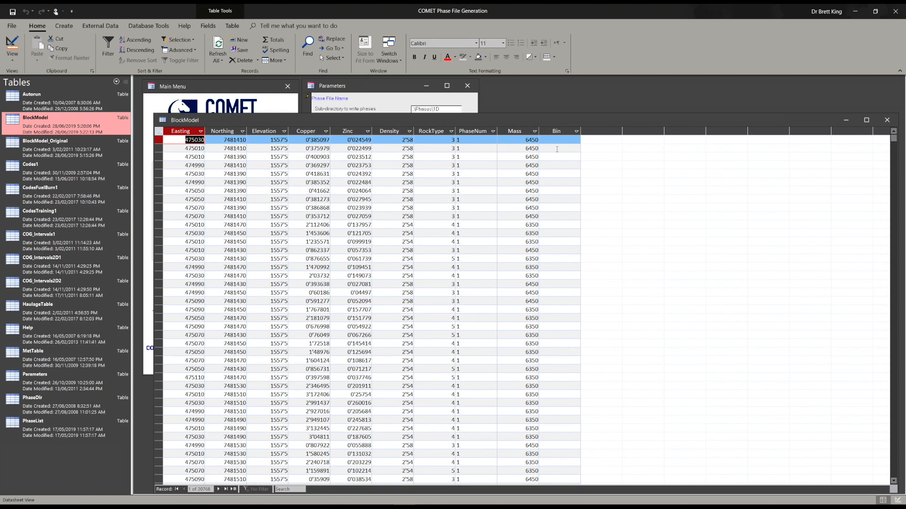
pyautogui.click(887, 121)
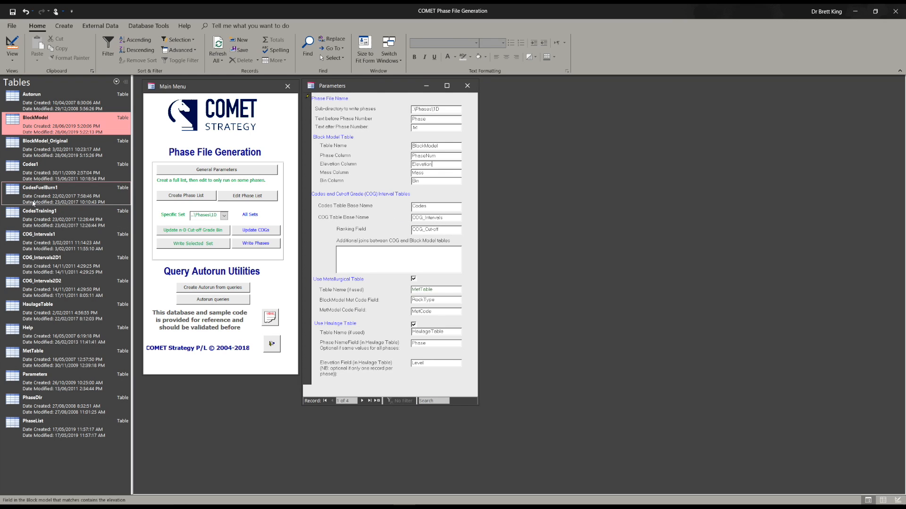
pyautogui.doubleClick(38, 241)
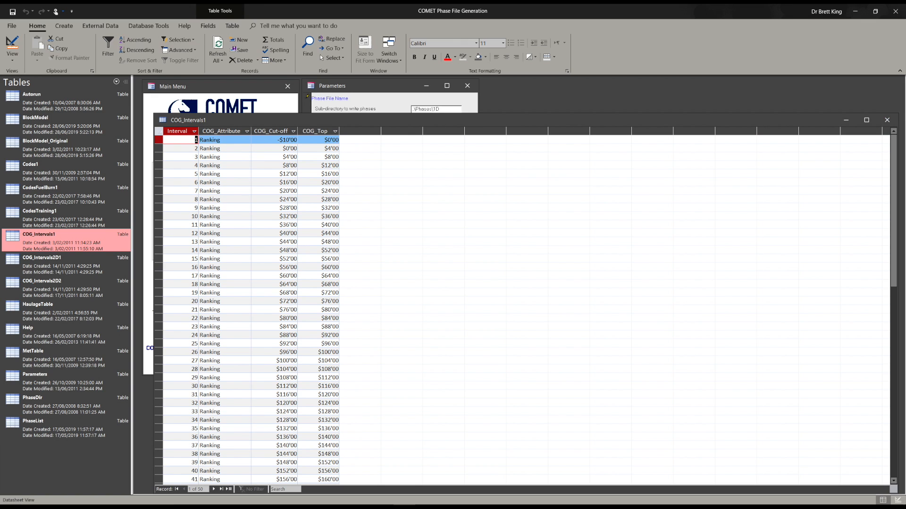
pyautogui.click(891, 122)
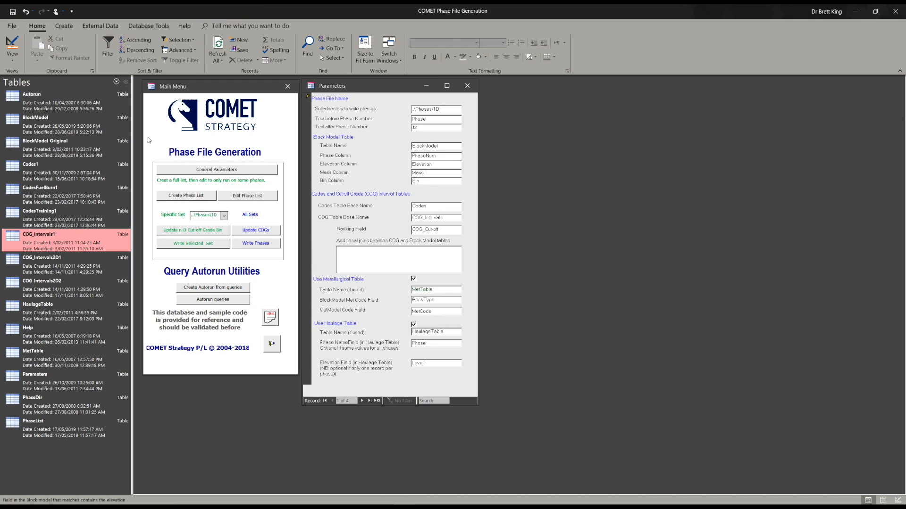
# - Add a Number field named Ranking to the BlockModel table design, save it, and check the new column in the data
pyautogui.click(38, 124)
pyautogui.doubleClick(37, 123)
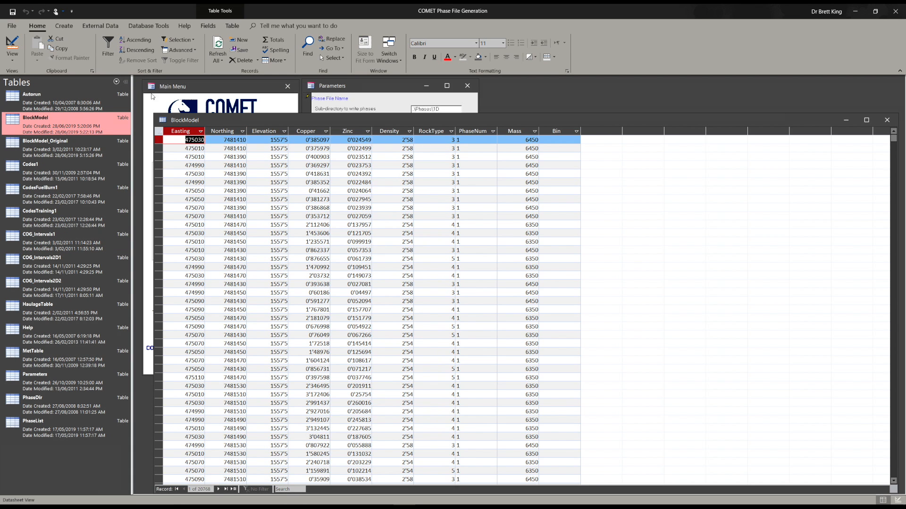
pyautogui.click(12, 47)
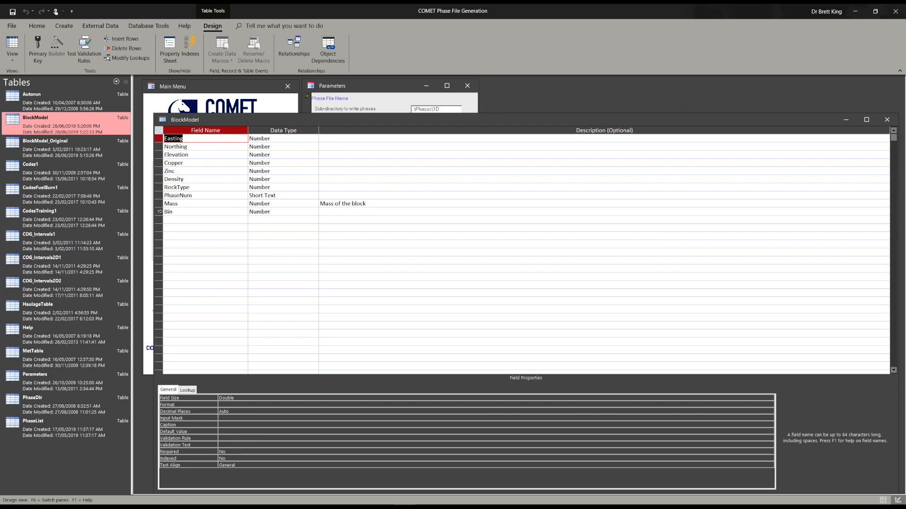
pyautogui.click(174, 219)
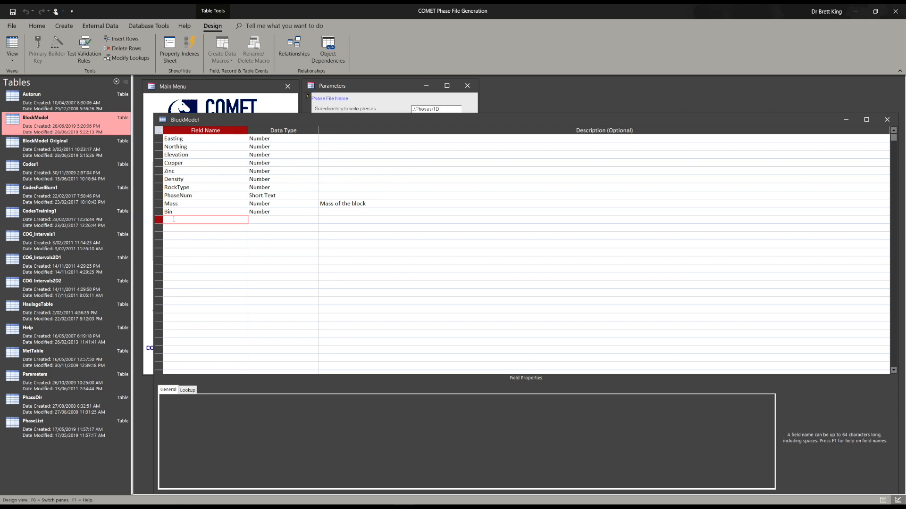
pyautogui.write('Ranking')
pyautogui.press('Tab')
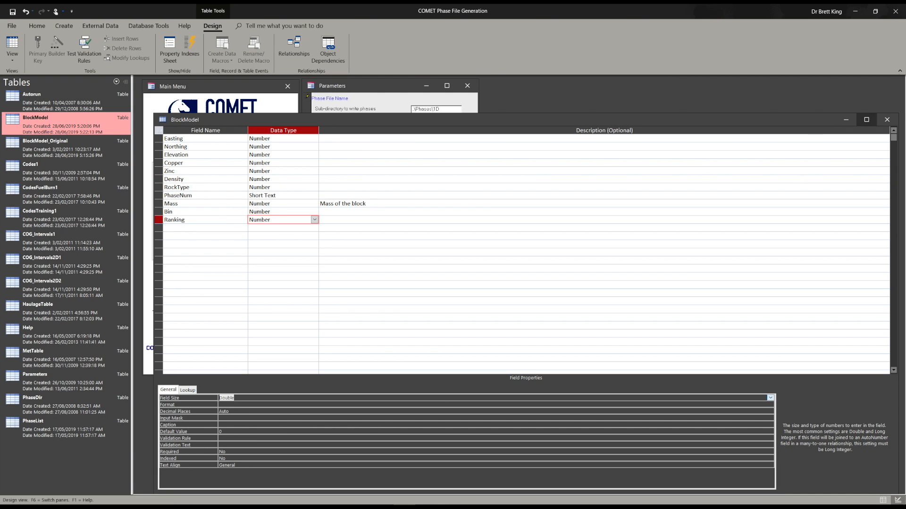
pyautogui.click(886, 119)
pyautogui.click(424, 283)
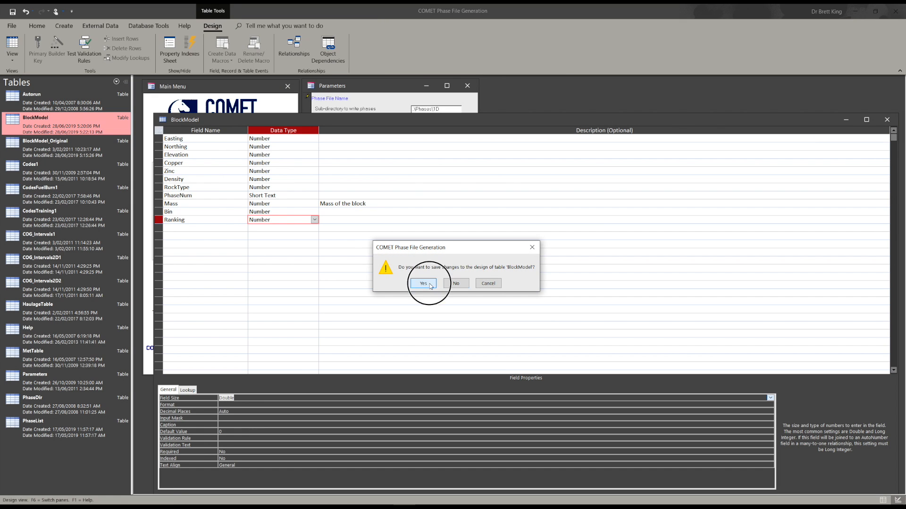
pyautogui.doubleClick(47, 128)
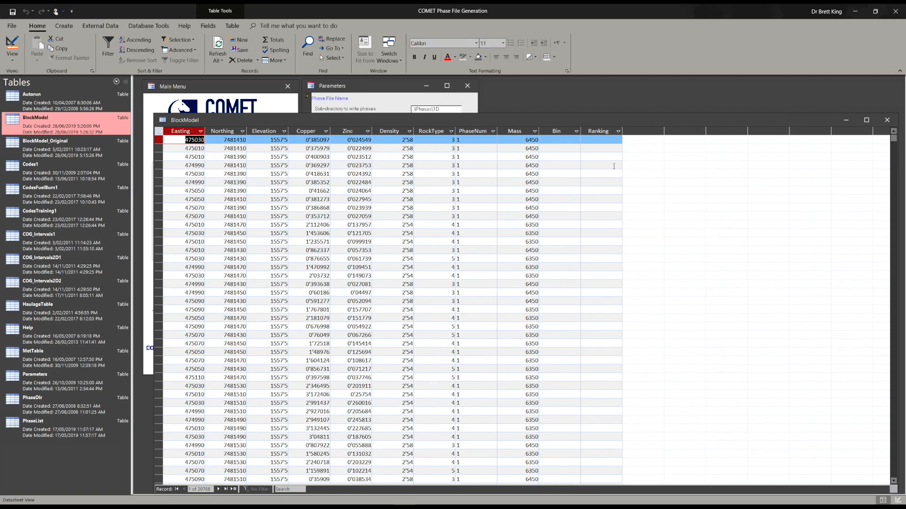
pyautogui.click(888, 121)
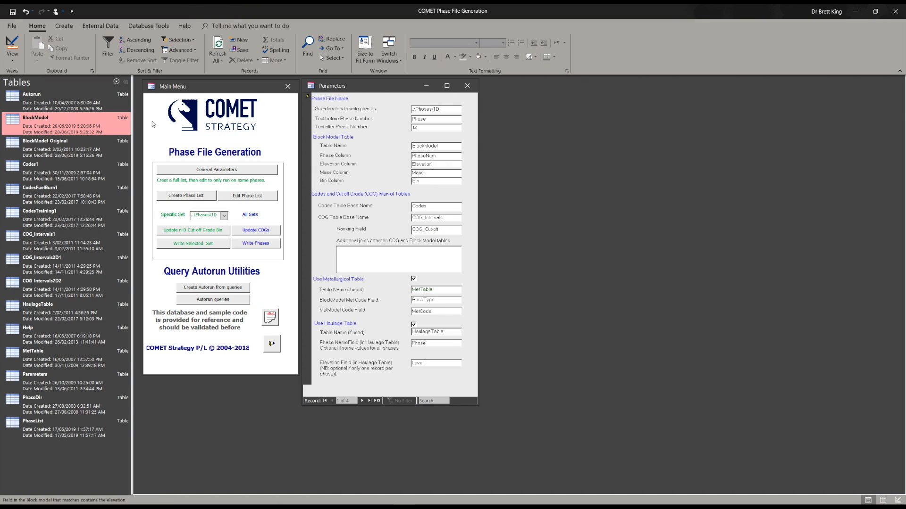
# - Show the database queries, open UpdateRanking in design view and examine its joined tables and Ranking expression
pyautogui.click(119, 83)
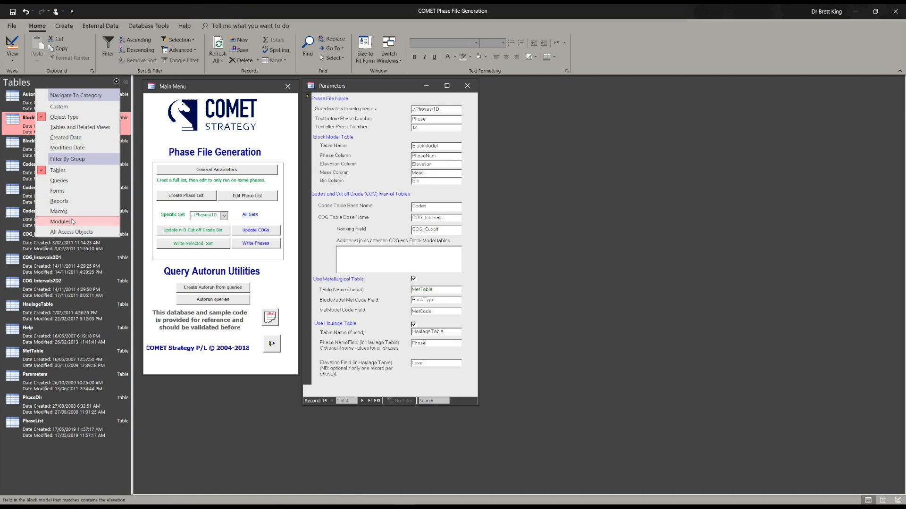
pyautogui.click(66, 182)
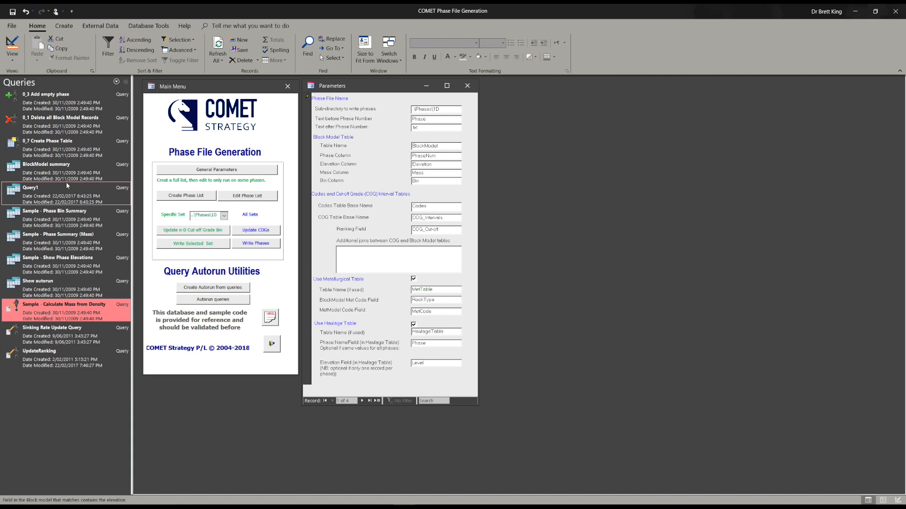
pyautogui.click(49, 361)
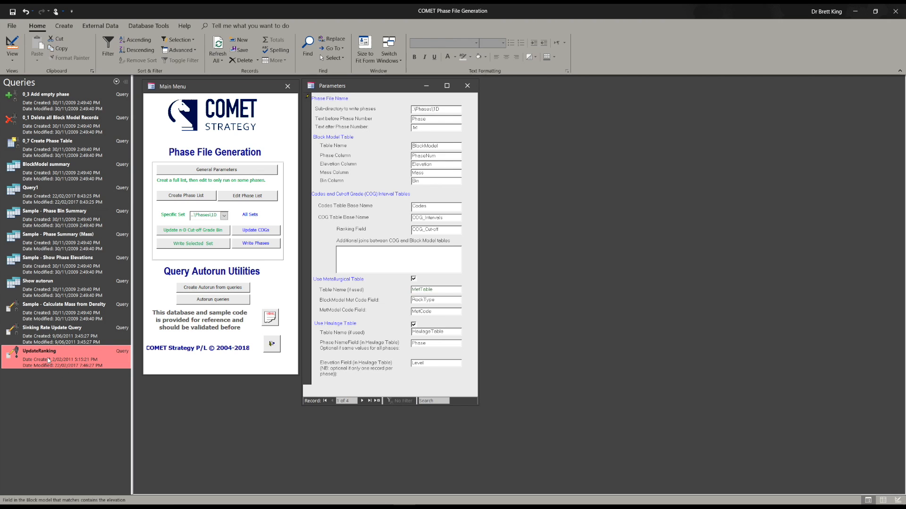
pyautogui.rightClick(49, 361)
pyautogui.click(79, 371)
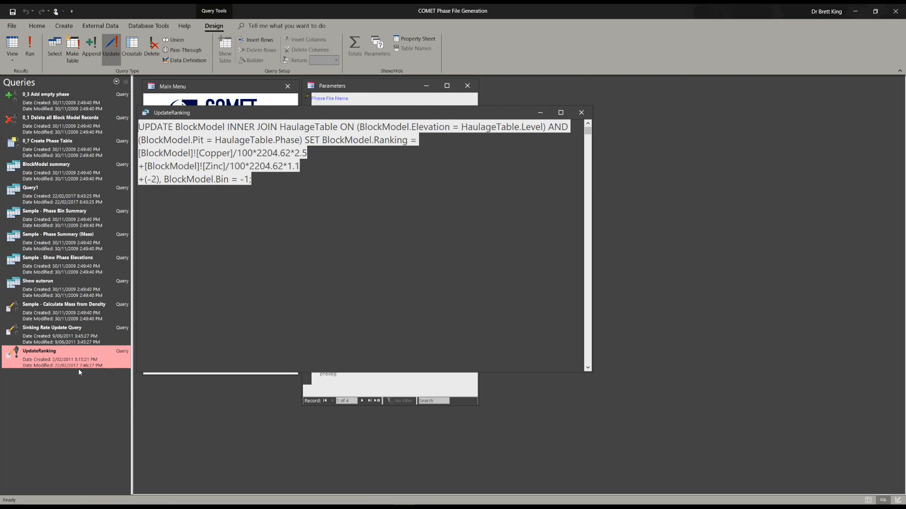
pyautogui.click(225, 225)
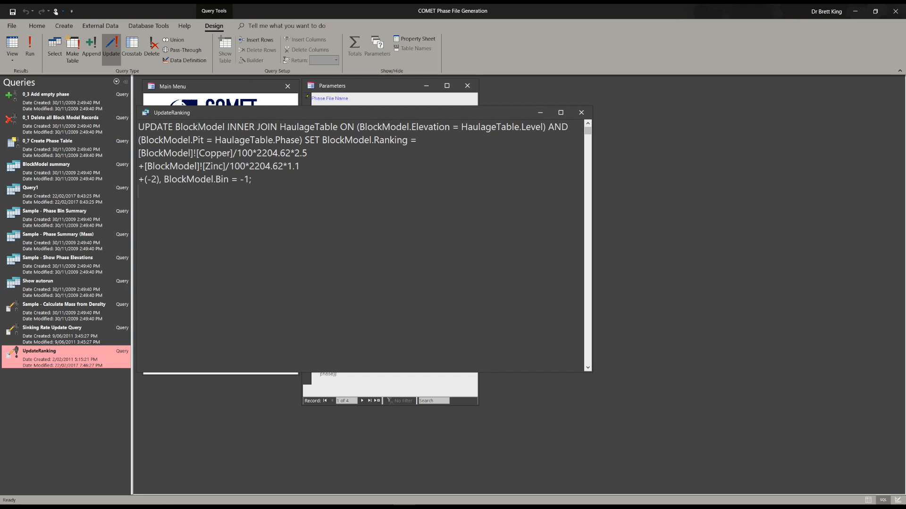
pyautogui.doubleClick(198, 127)
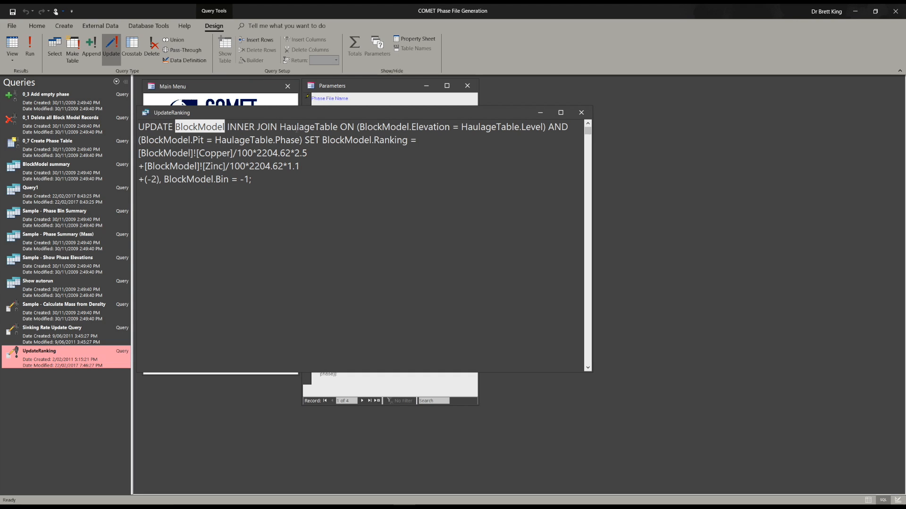
pyautogui.doubleClick(309, 127)
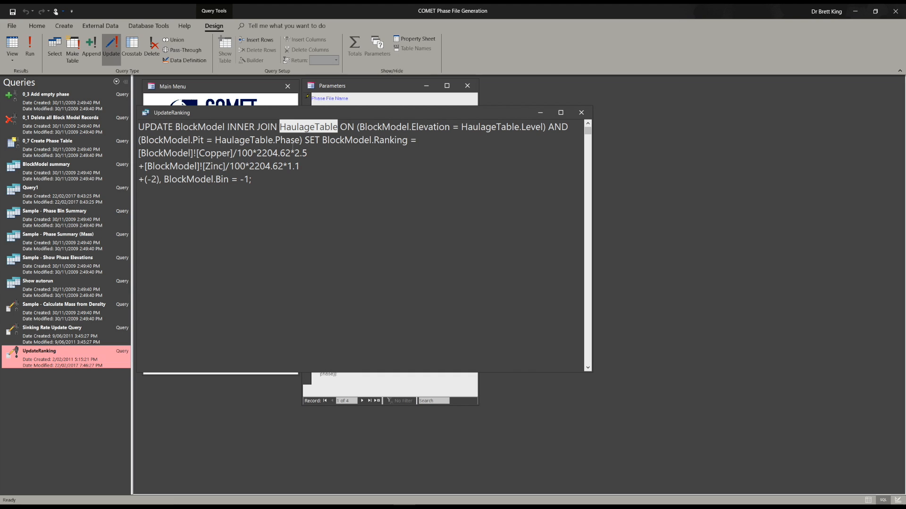
pyautogui.doubleClick(377, 140)
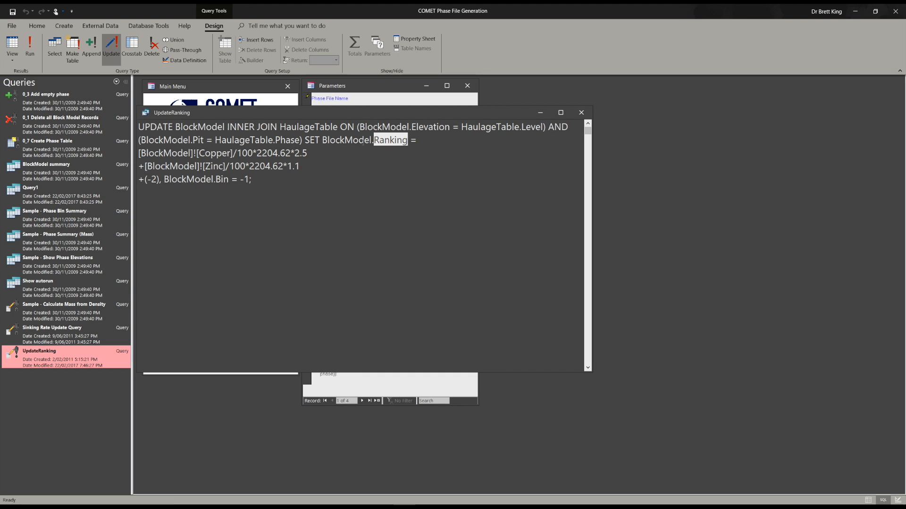
pyautogui.click(211, 152)
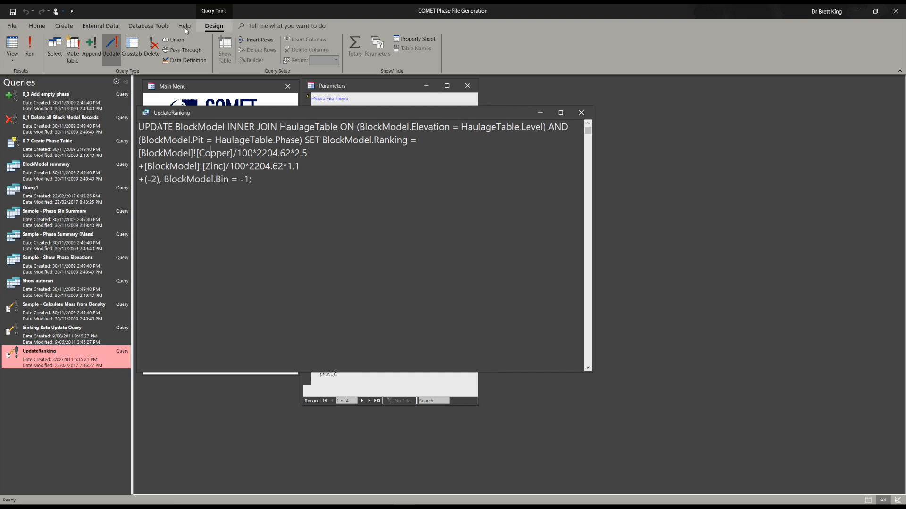
# - Try running UpdateRanking, cancel the parameter request, and replace the BlockModel field Pit with PhaseNum in the join condition
pyautogui.click(30, 47)
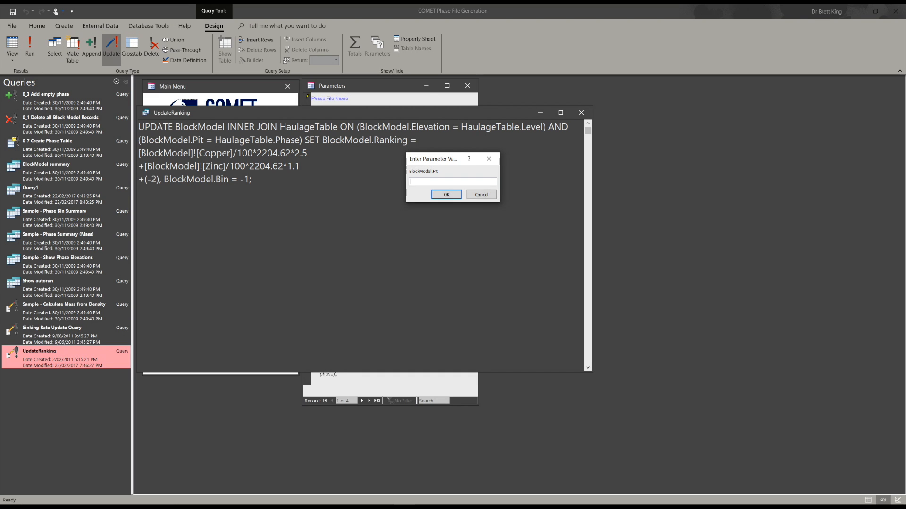
pyautogui.click(475, 194)
pyautogui.doubleClick(198, 140)
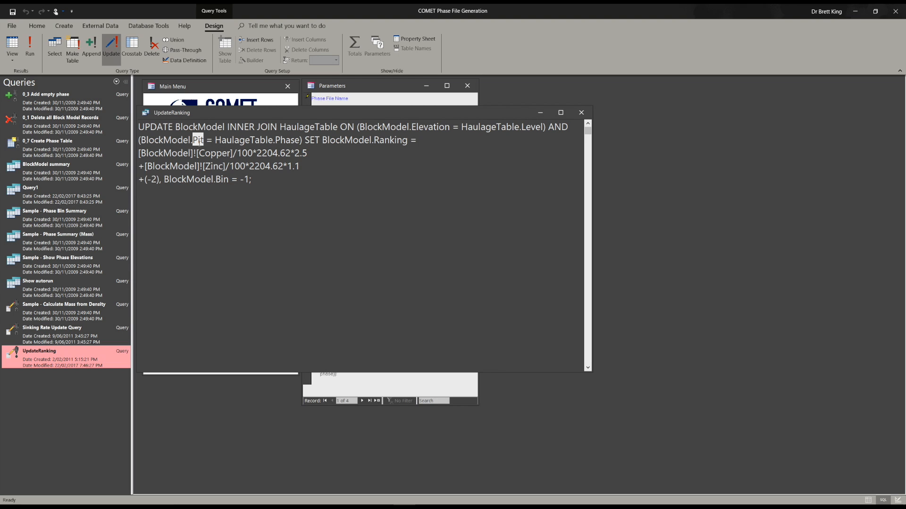
pyautogui.write('PhaseNum')
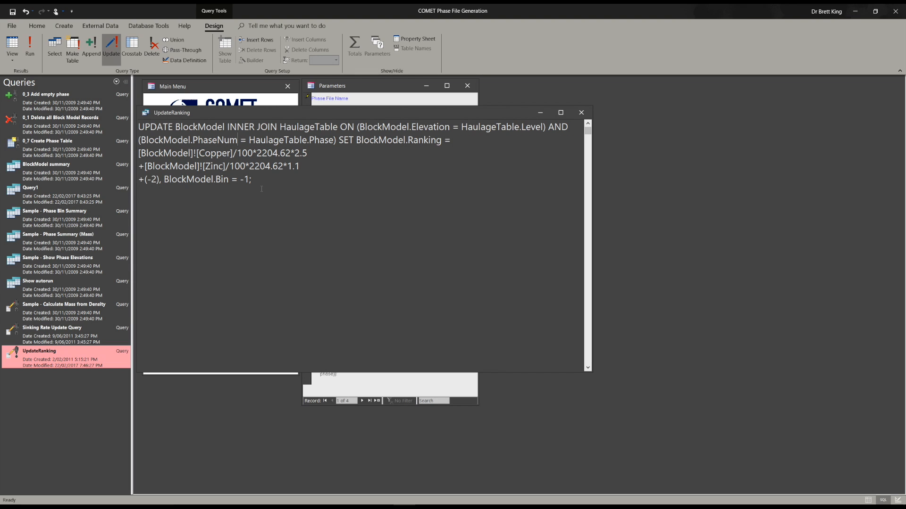
# - Run the corrected UpdateRanking query, accept the record update, and close it with its design changes saved
pyautogui.click(30, 47)
pyautogui.click(440, 290)
pyautogui.click(581, 114)
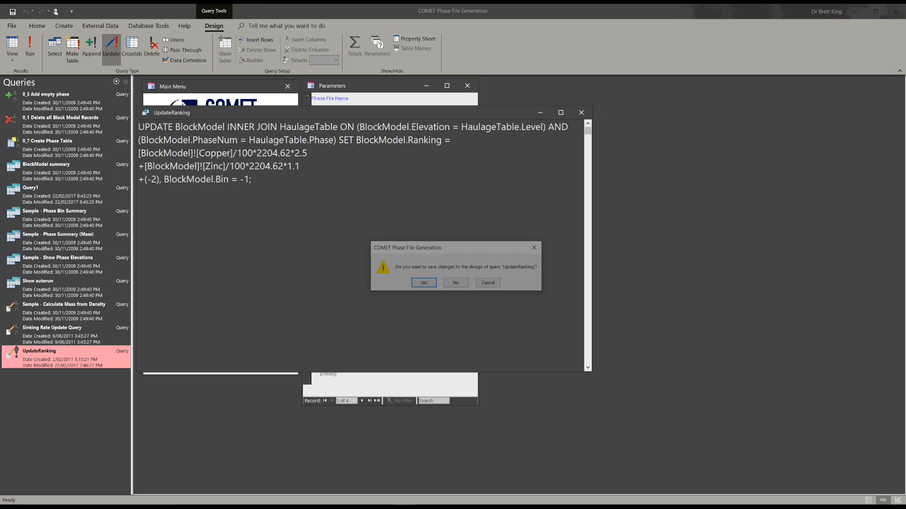
pyautogui.click(424, 283)
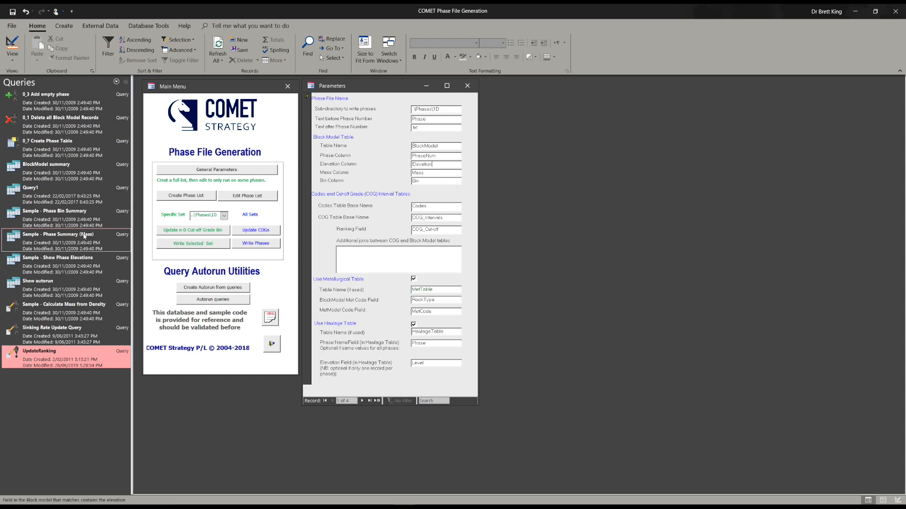
# - Return to the tables, open BlockModel and widen the Ranking column to fit its values
pyautogui.click(116, 81)
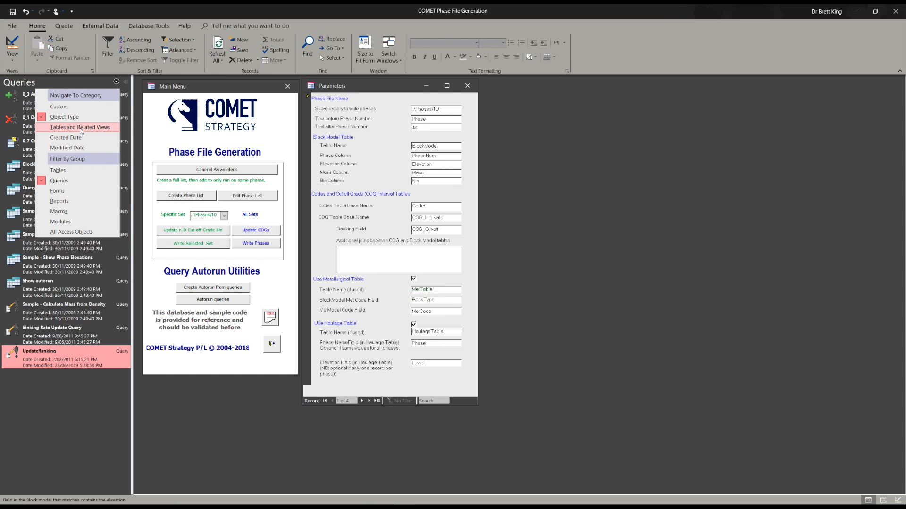
pyautogui.click(75, 171)
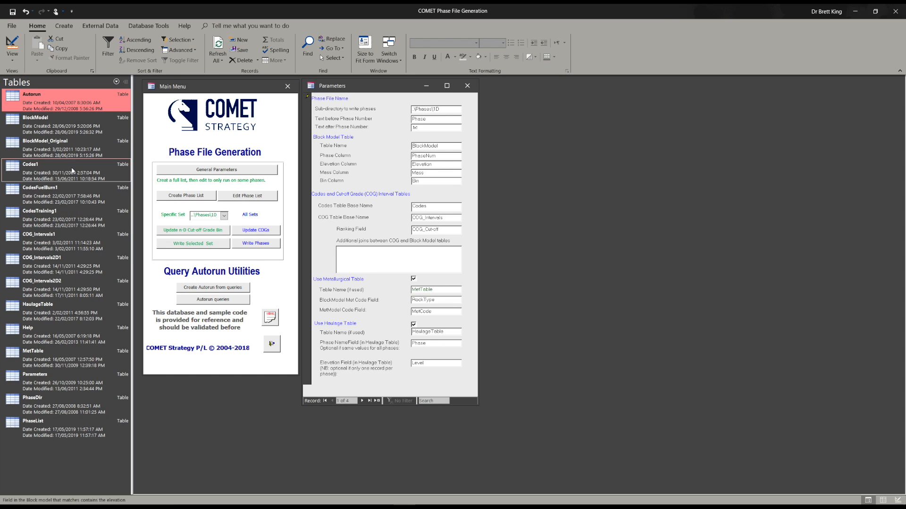
pyautogui.doubleClick(59, 121)
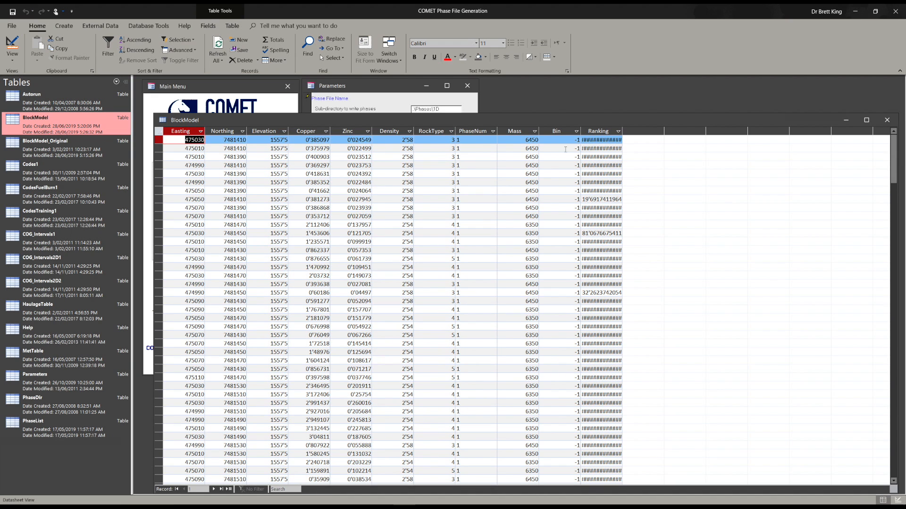
pyautogui.doubleClick(622, 131)
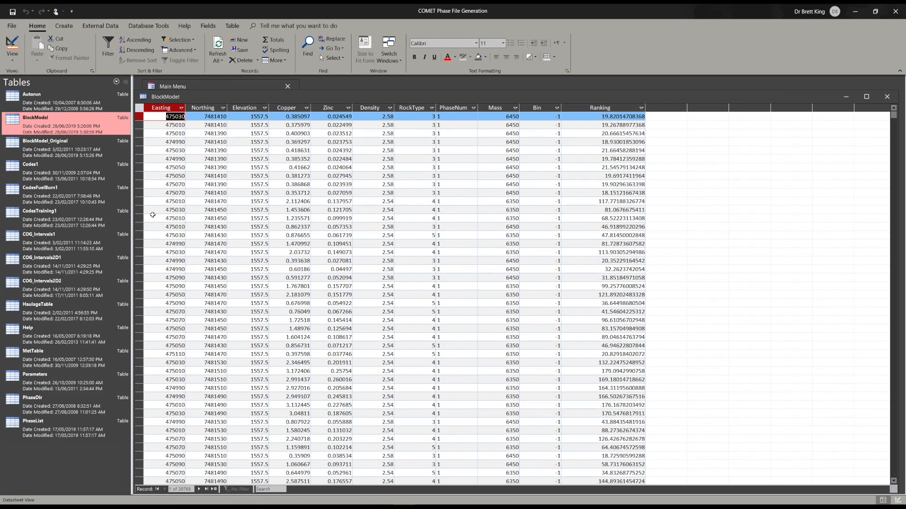
# - Place COG_Intervals1 below the BlockModel rows, compare interval 6 with the first block's Ranking, and close both tables
pyautogui.doubleClick(46, 238)
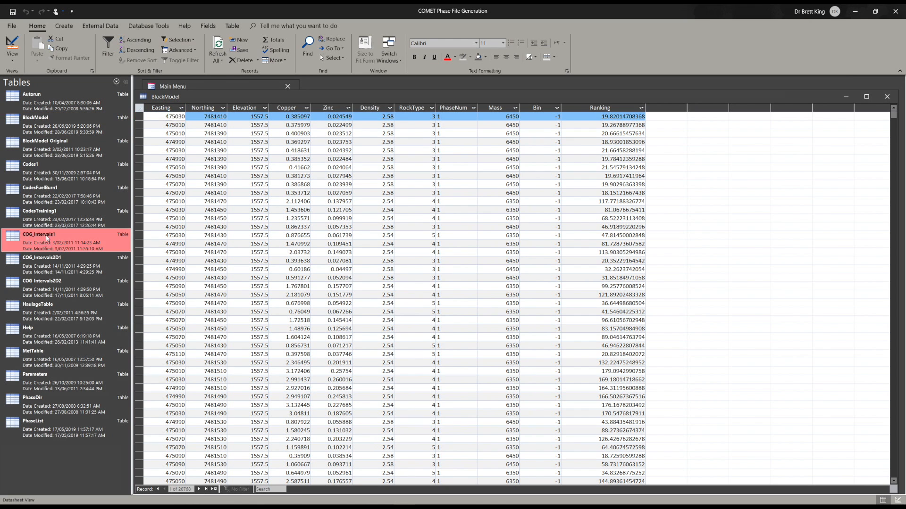
pyautogui.moveTo(226, 113); pyautogui.dragTo(223, 231)
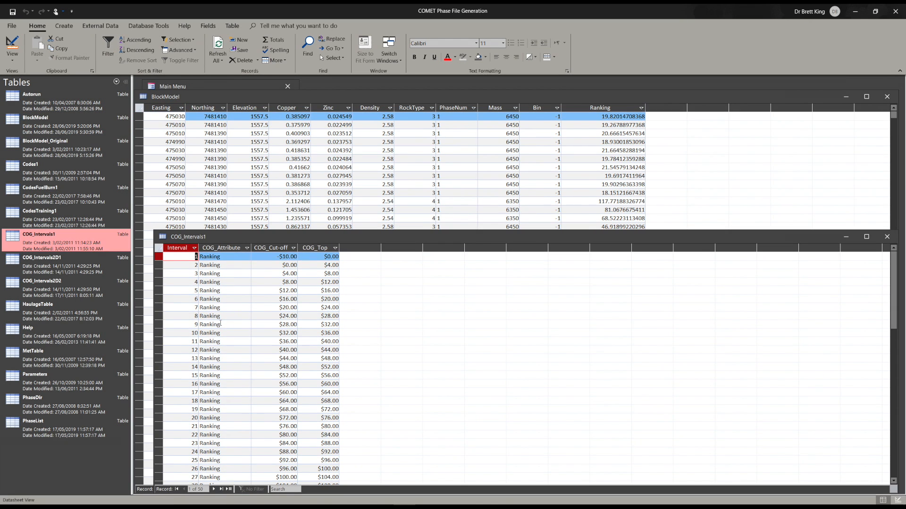
pyautogui.click(160, 298)
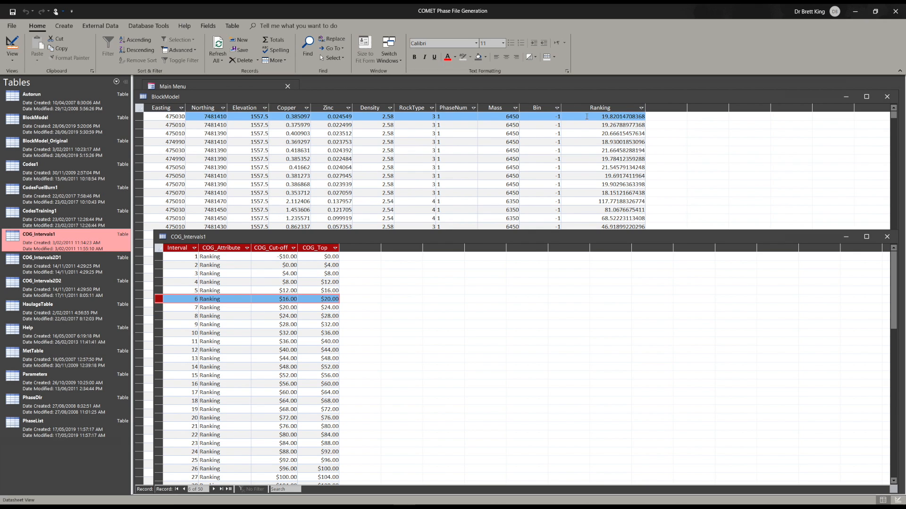
pyautogui.click(887, 237)
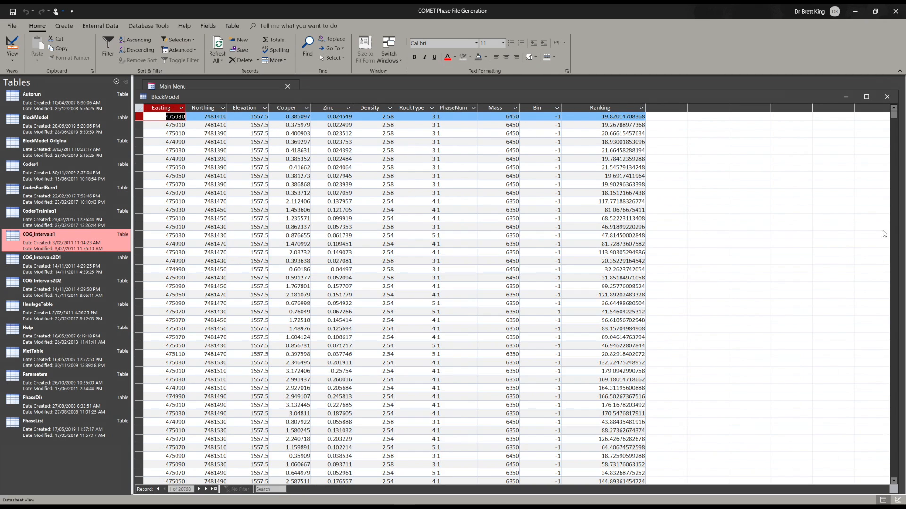
pyautogui.click(886, 97)
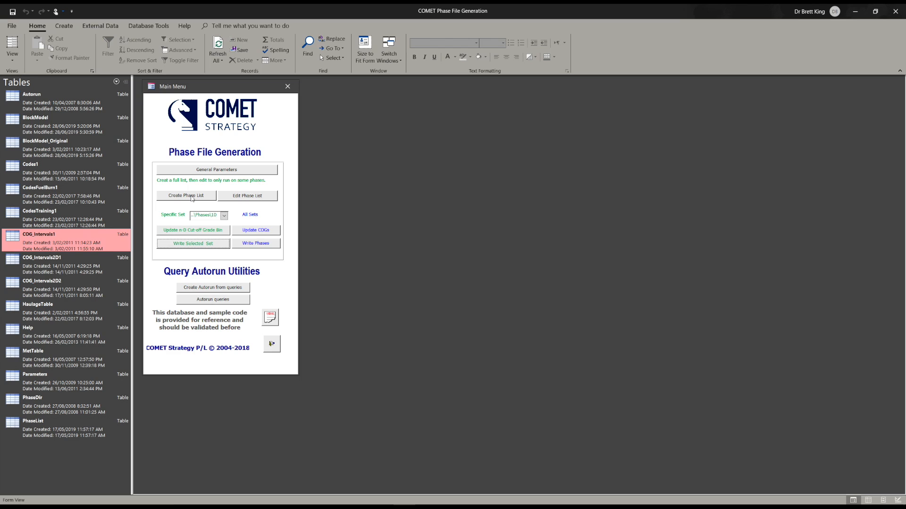
# - Create the full phase list from the main menu, and open it for editing to review its phases
pyautogui.click(192, 196)
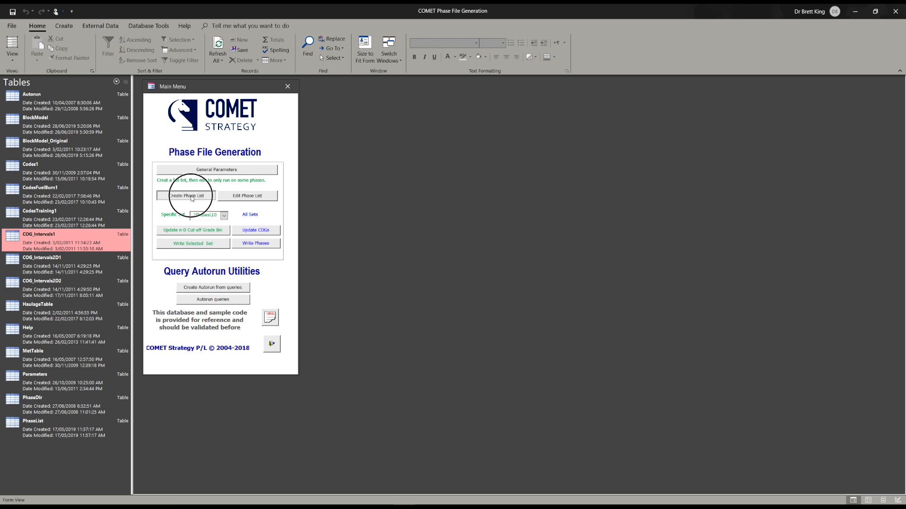
pyautogui.click(246, 196)
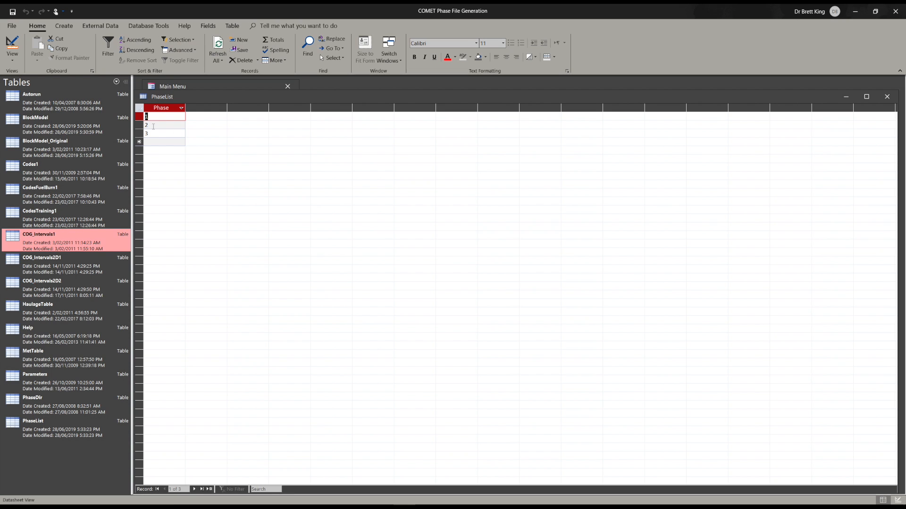
pyautogui.click(888, 97)
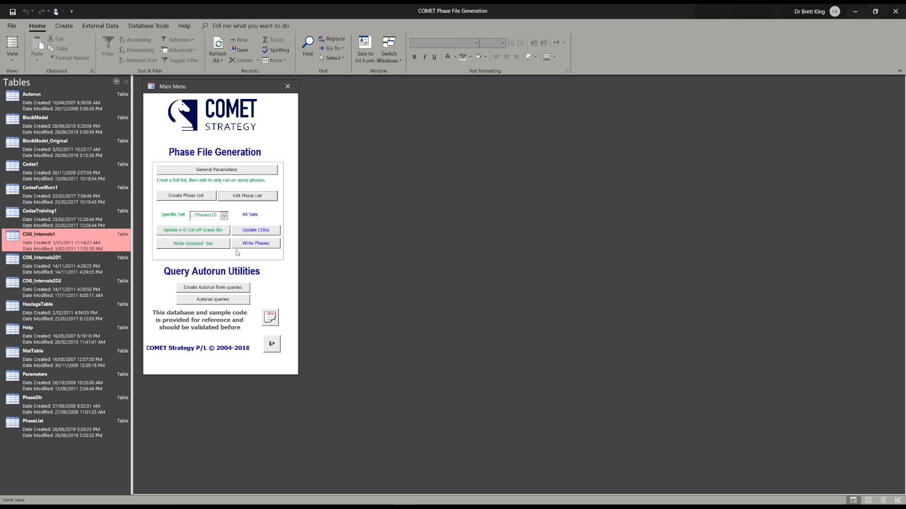
# - Update the n-D cut-off grade bins for the ..\Phases\1D set and check the Bin column in BlockModel
pyautogui.click(181, 231)
pyautogui.doubleClick(58, 133)
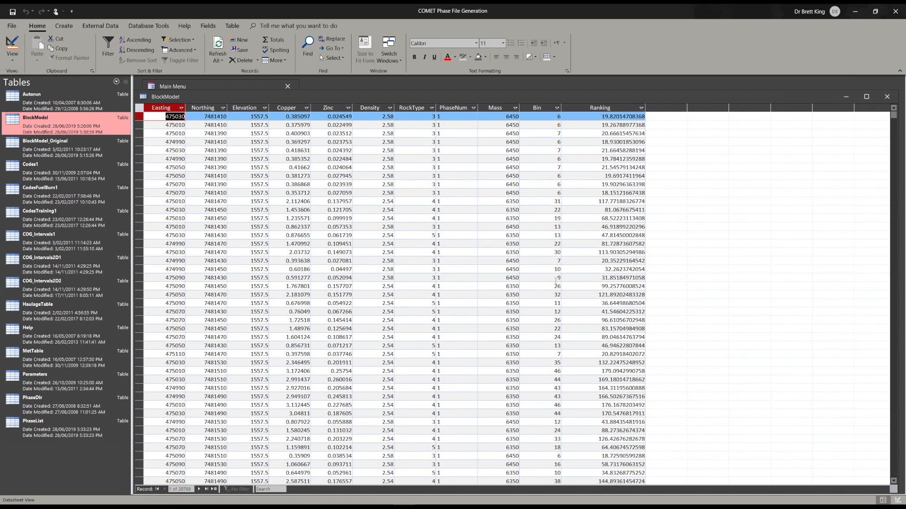
pyautogui.click(884, 98)
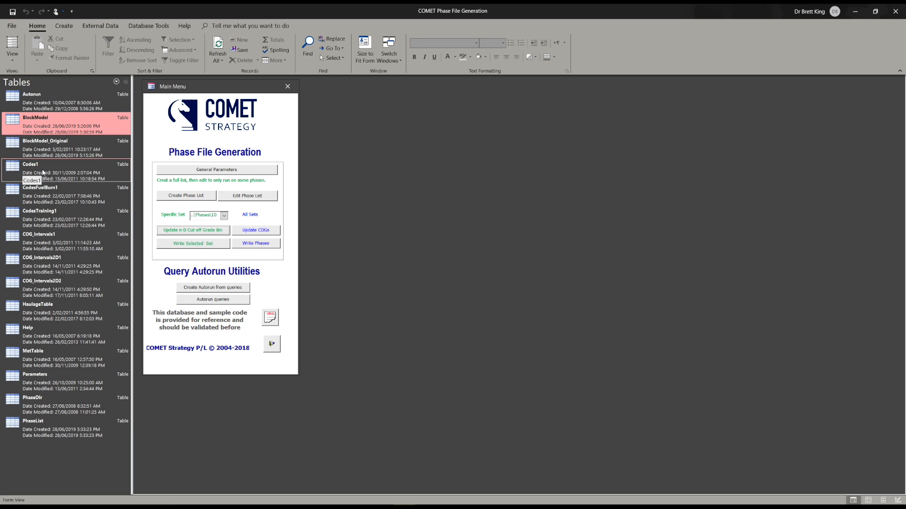
# - Open the general parameters beside the main menu, and open the Codes1 table
pyautogui.click(190, 170)
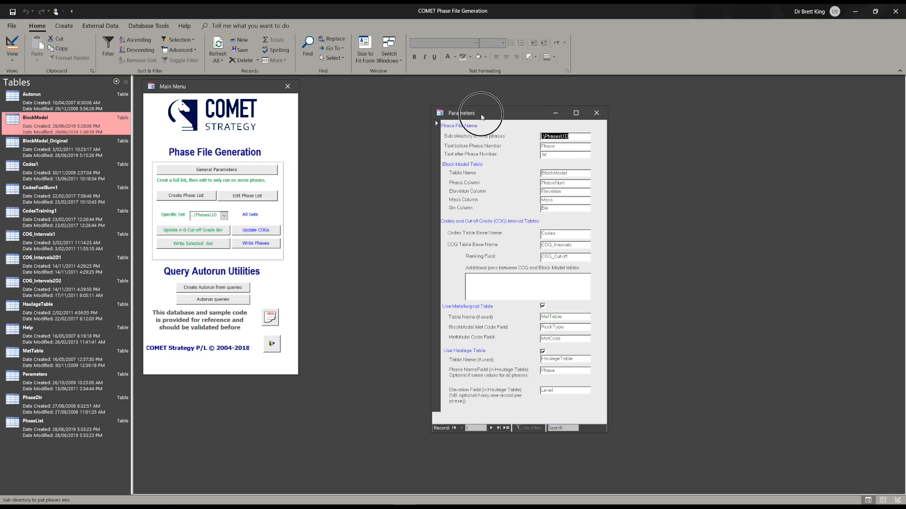
pyautogui.moveTo(474, 112); pyautogui.dragTo(356, 89)
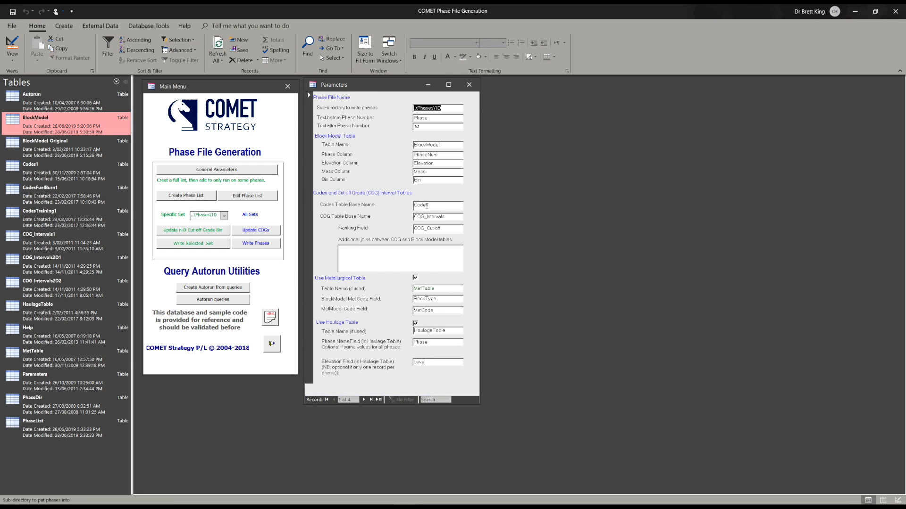
pyautogui.doubleClick(46, 171)
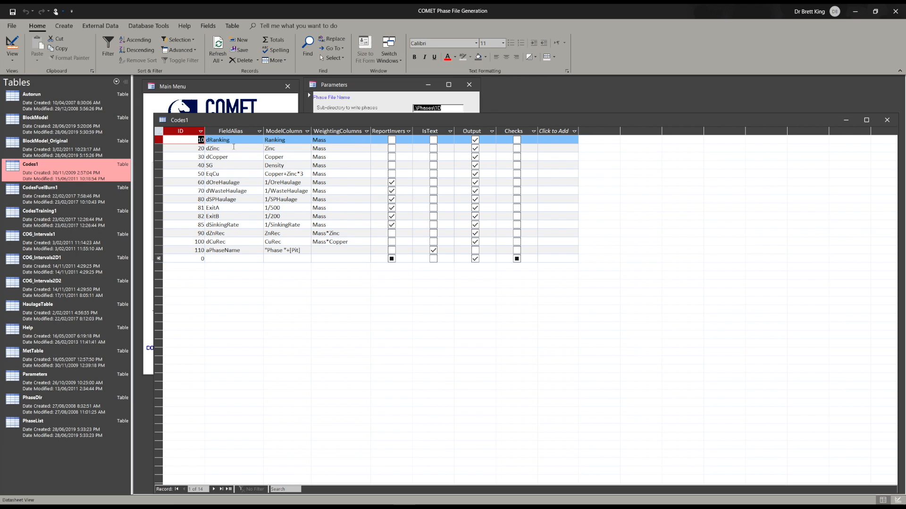
# - Examine the Codes1 records from dZinc through dCuRec, checking their model columns, weighting columns and inverse reporting settings
pyautogui.click(215, 149)
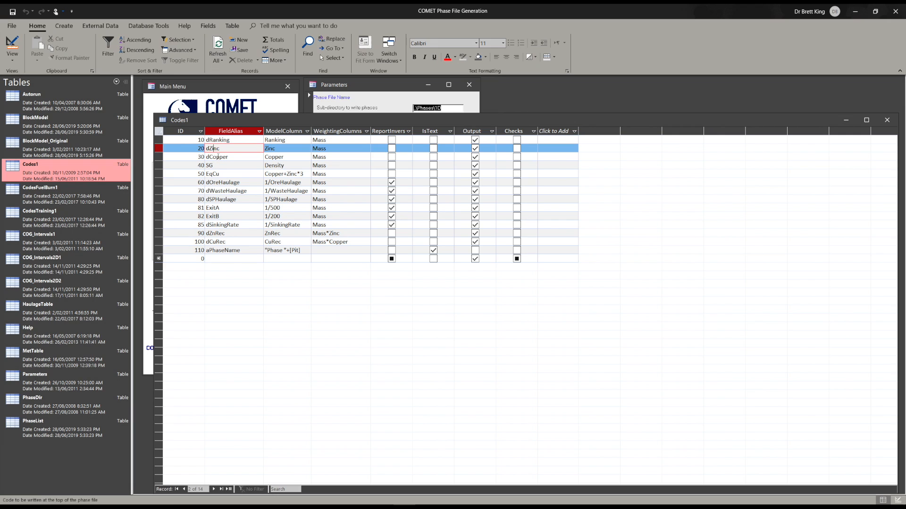
pyautogui.click(216, 158)
pyautogui.click(212, 174)
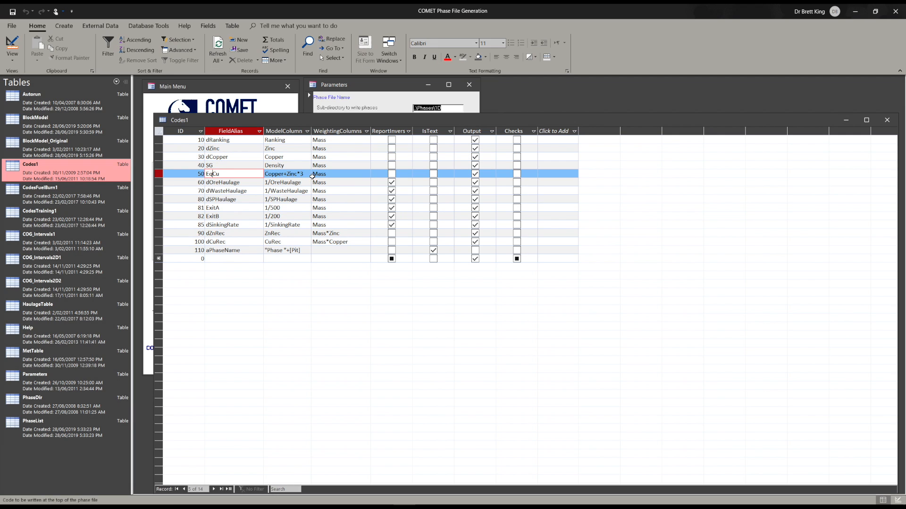
pyautogui.click(218, 182)
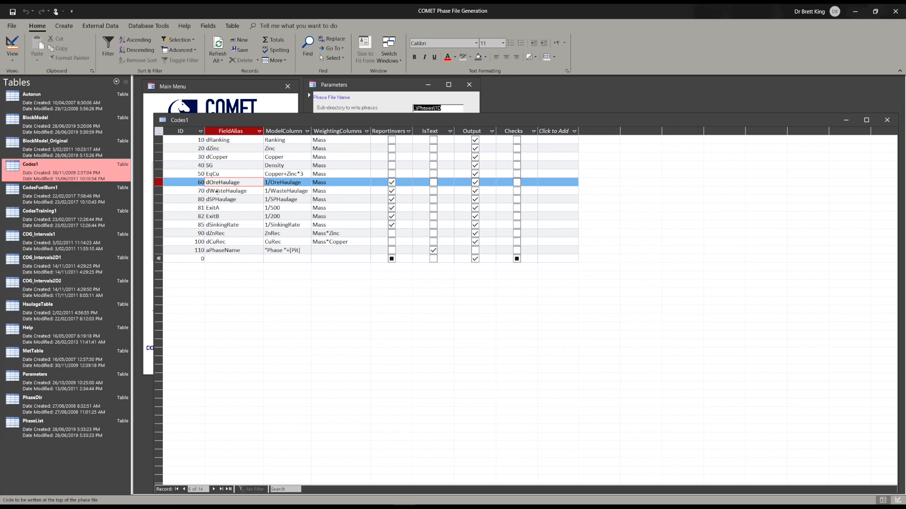
pyautogui.click(216, 191)
pyautogui.click(216, 200)
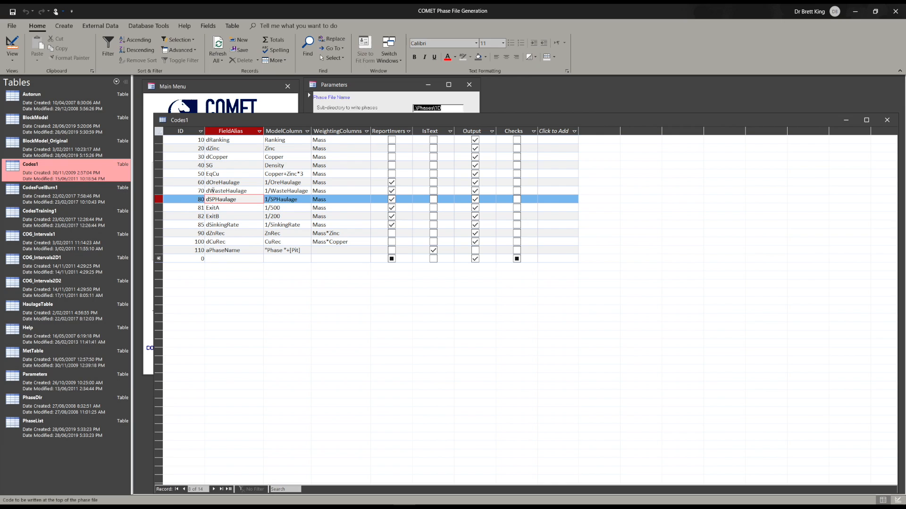
pyautogui.click(219, 208)
pyautogui.click(235, 217)
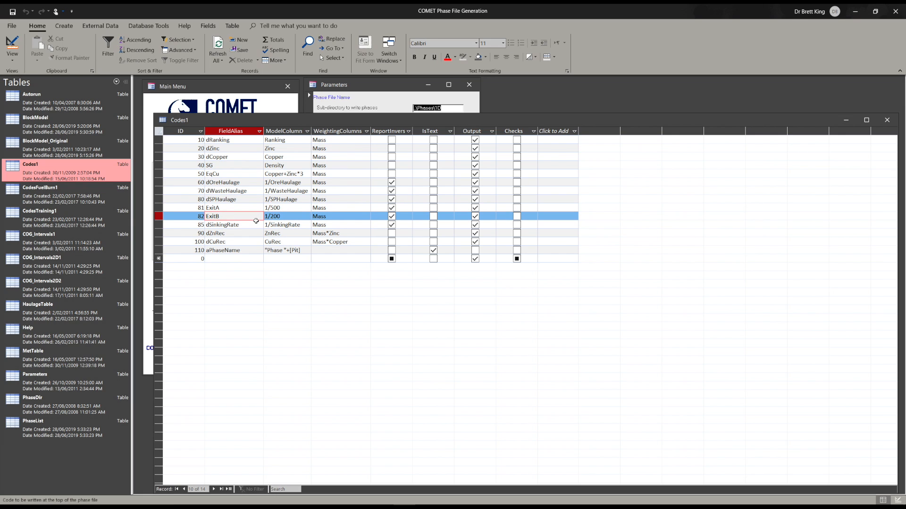
pyautogui.click(216, 225)
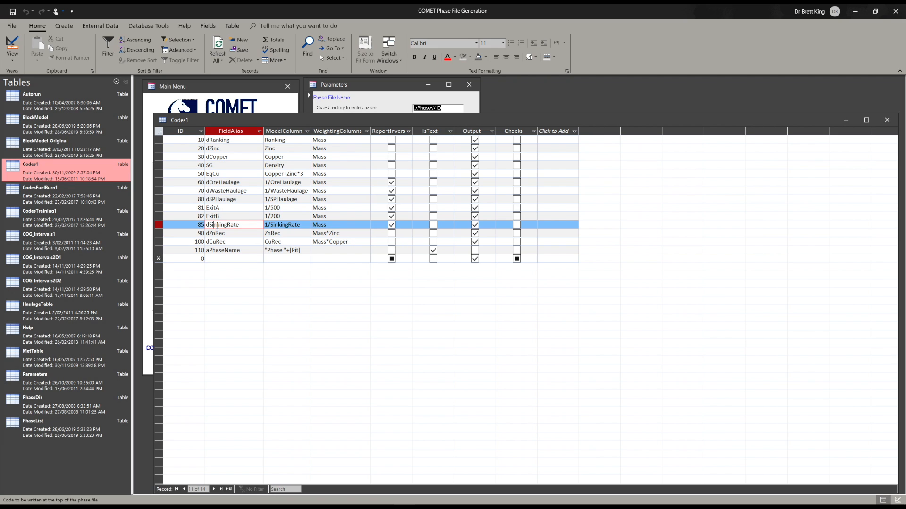
pyautogui.click(215, 234)
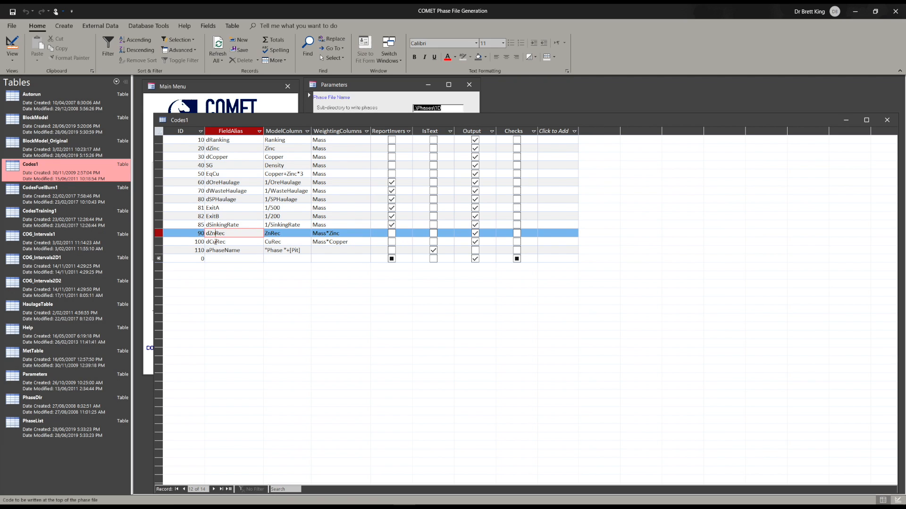
pyautogui.click(215, 242)
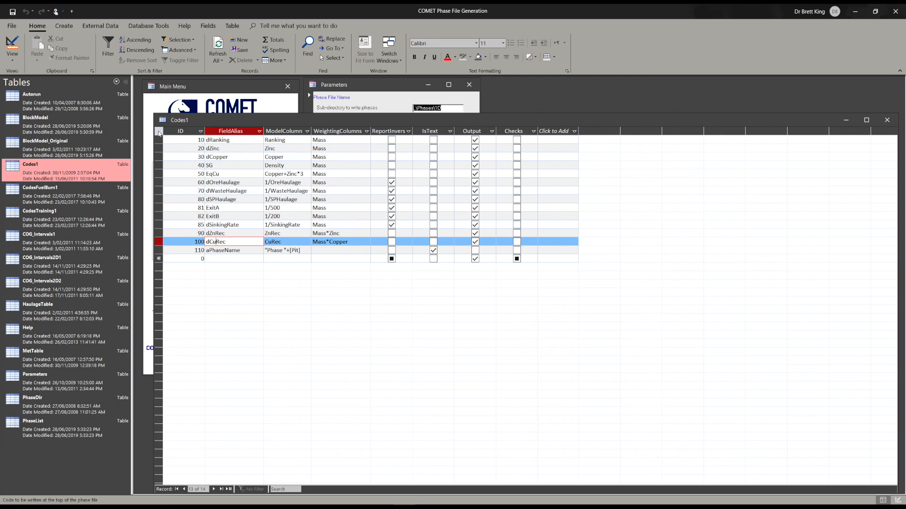
# - Copy all Codes1 records and paste them into a new blank Excel workbook
pyautogui.click(159, 132)
pyautogui.hotkey('ctrl', 'c')
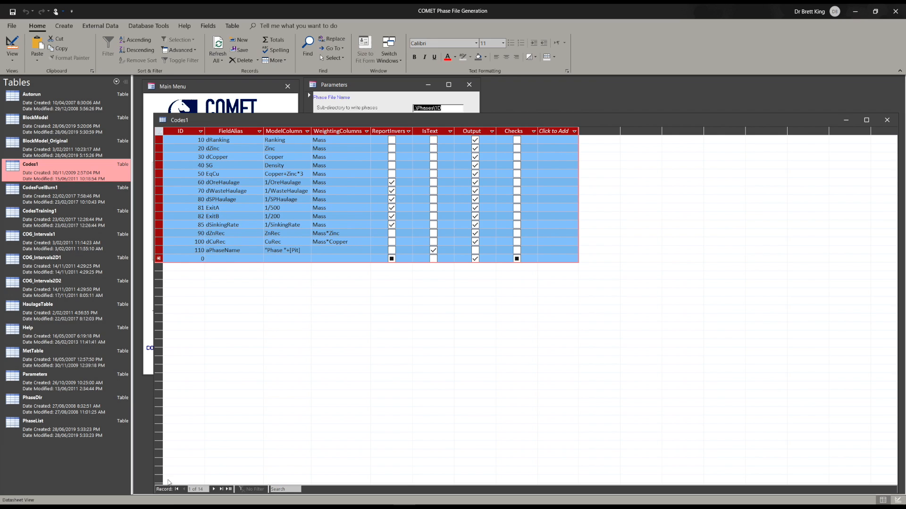
pyautogui.moveTo(168, 505)
pyautogui.click(295, 498)
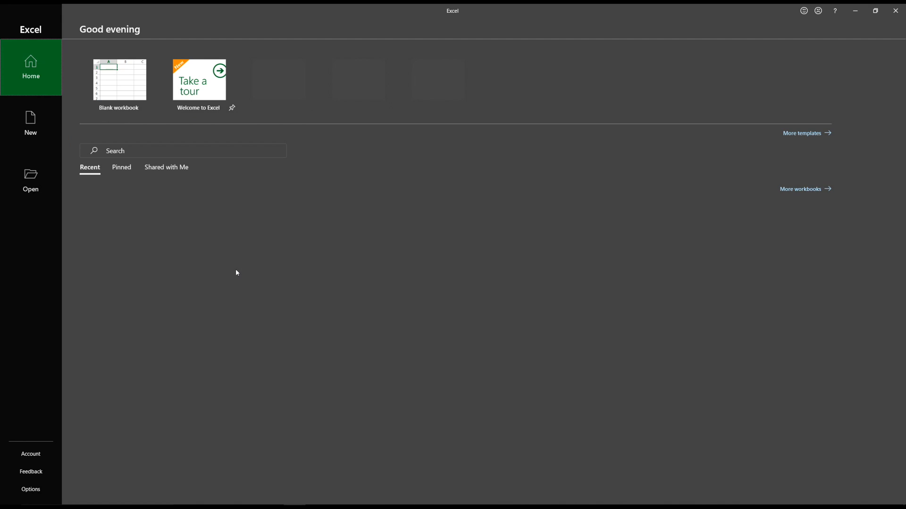
pyautogui.click(82, 111)
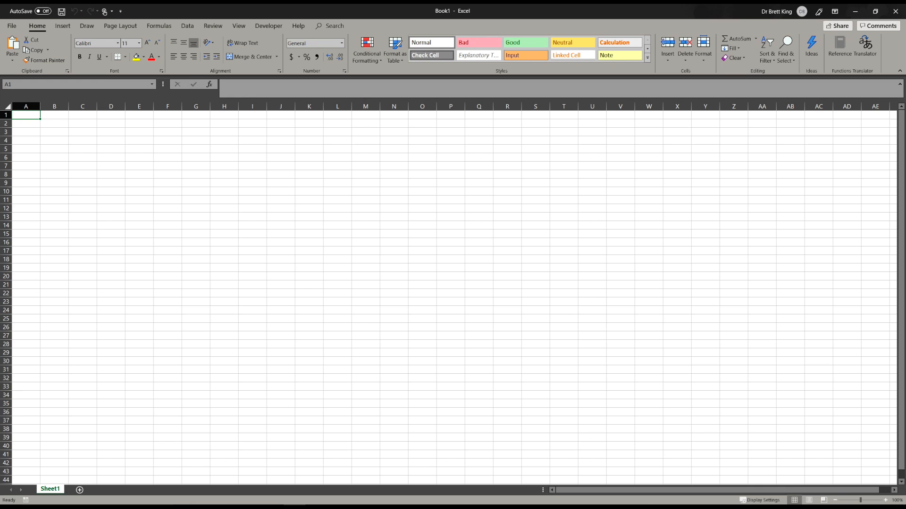
pyautogui.hotkey('ctrl', 'v')
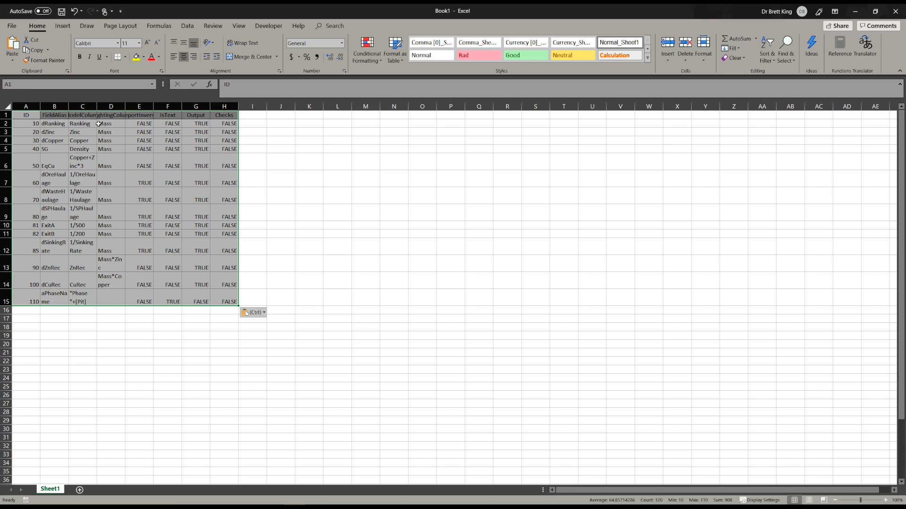
# - Fit the widths of the FieldAlias, ModelColumn, WeightingColumns and ReportInverse columns to their contents
pyautogui.doubleClick(69, 107)
pyautogui.doubleClick(67, 106)
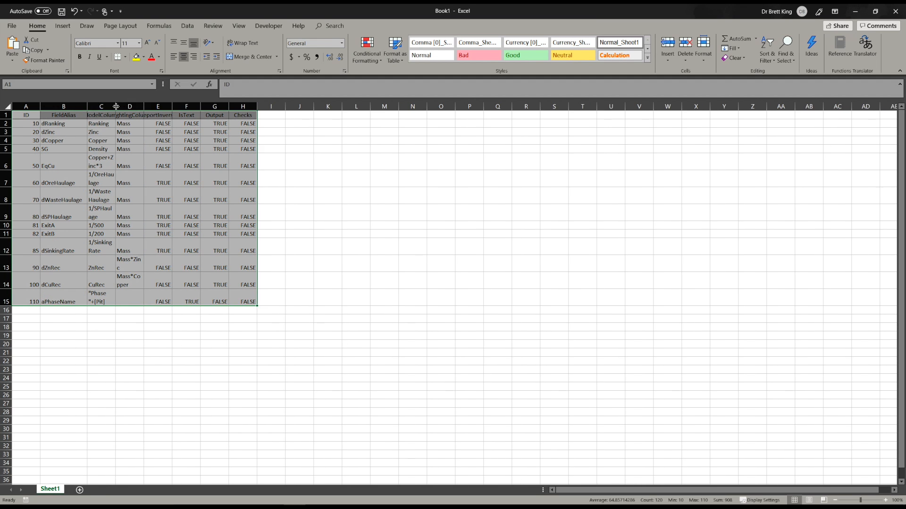
pyautogui.doubleClick(115, 106)
pyautogui.doubleClick(176, 106)
pyautogui.doubleClick(228, 107)
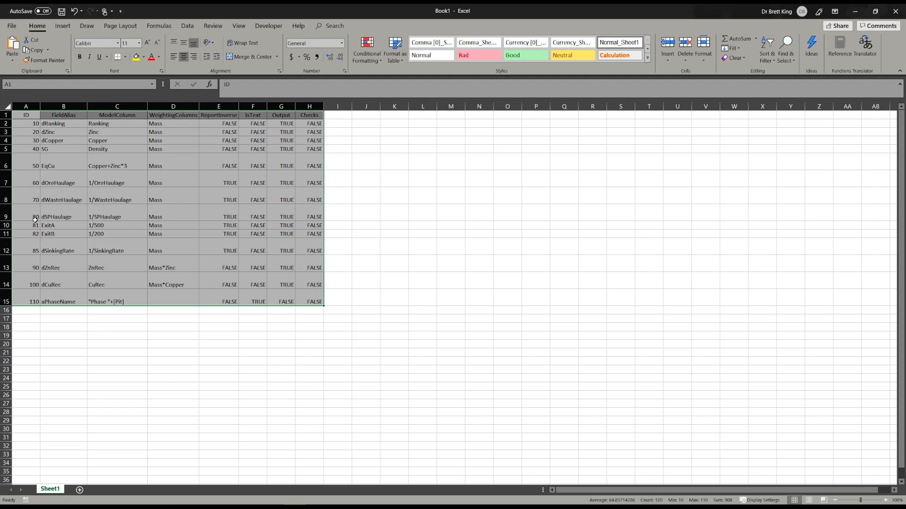
# - Renumber the ID column in increments of 10, from 10 for dRanking to 140 for aPhaseName
pyautogui.moveTo(31, 123); pyautogui.dragTo(38, 134)
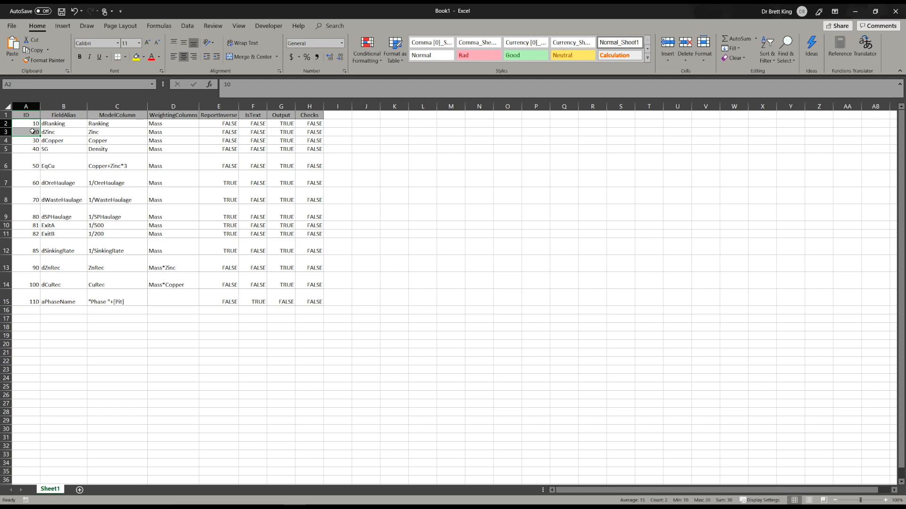
pyautogui.doubleClick(39, 137)
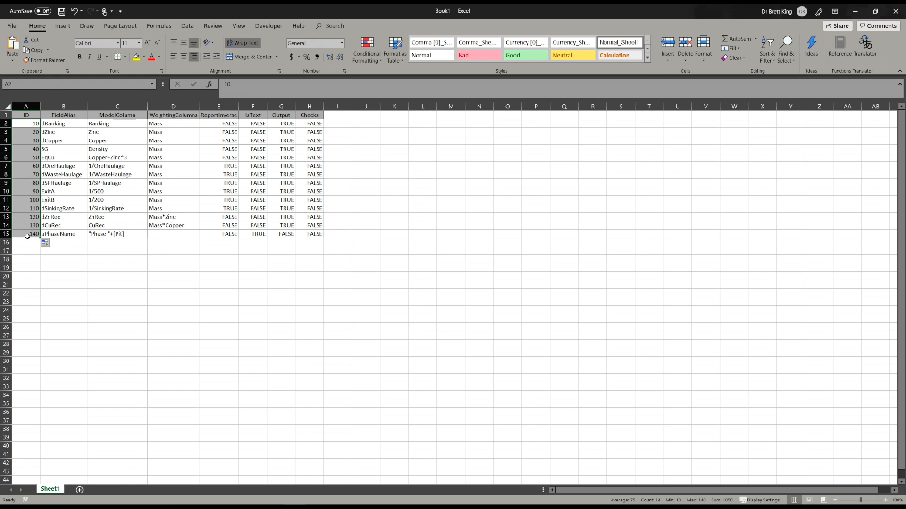
pyautogui.click(30, 124)
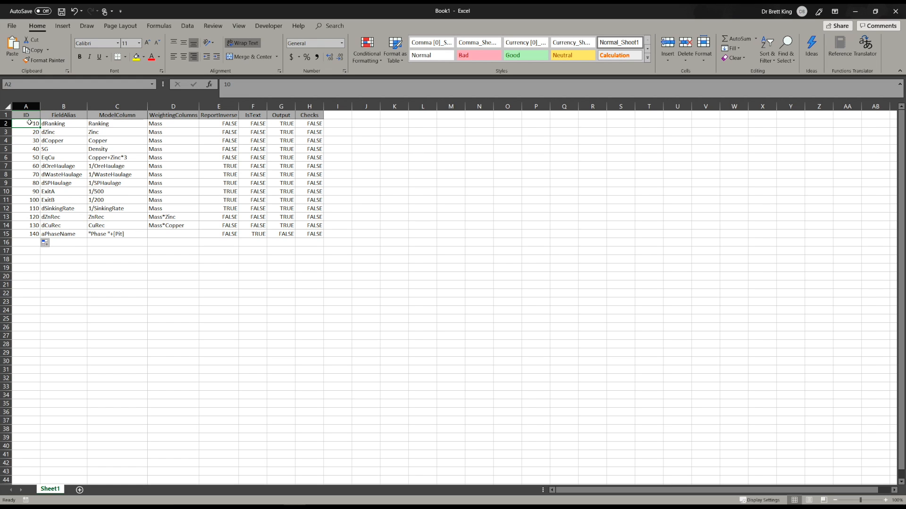
# - Change the ModelColumn expression of EqCu to Copper+Zinc*1.1/2.5
pyautogui.click(117, 158)
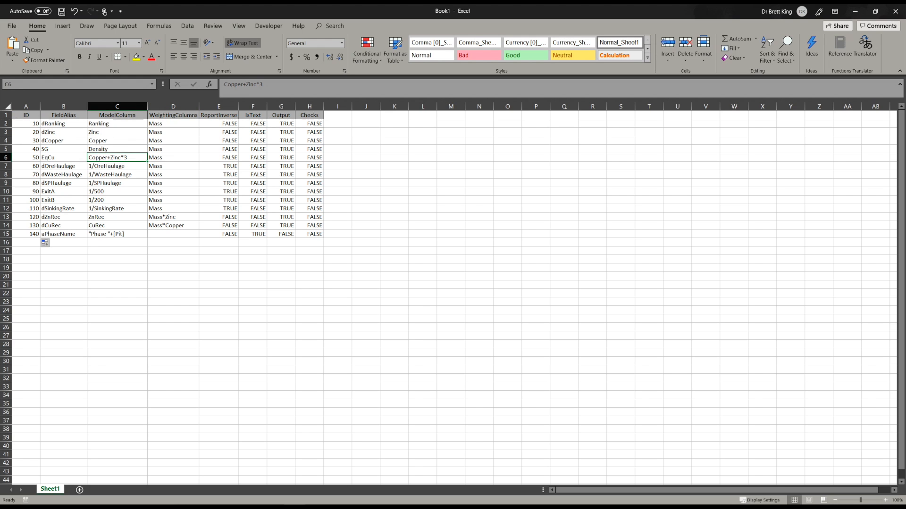
pyautogui.click(242, 84)
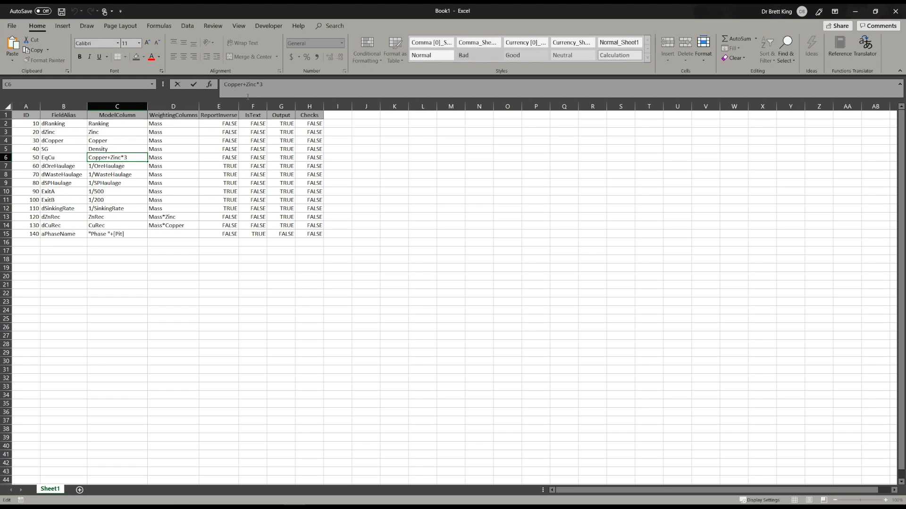
pyautogui.write('2.5')
pyautogui.moveTo(268, 84); pyautogui.dragTo(277, 85)
pyautogui.write('1.1')
pyautogui.moveTo(243, 85); pyautogui.dragTo(250, 85)
pyautogui.press('BackSpace')
pyautogui.press('Return')
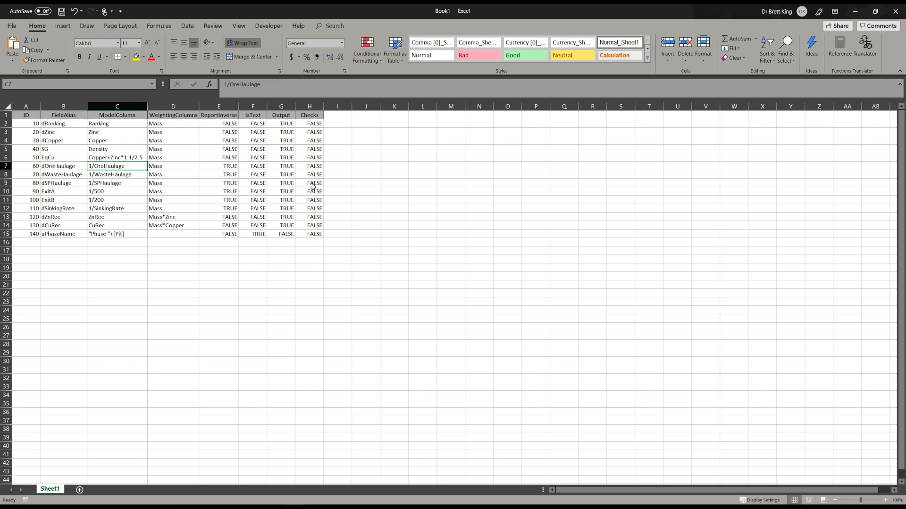
# - Replace all records of the Codes1 table in Access with the edited workbook rows A2:H15, and close the table
pyautogui.moveTo(29, 124); pyautogui.dragTo(310, 233)
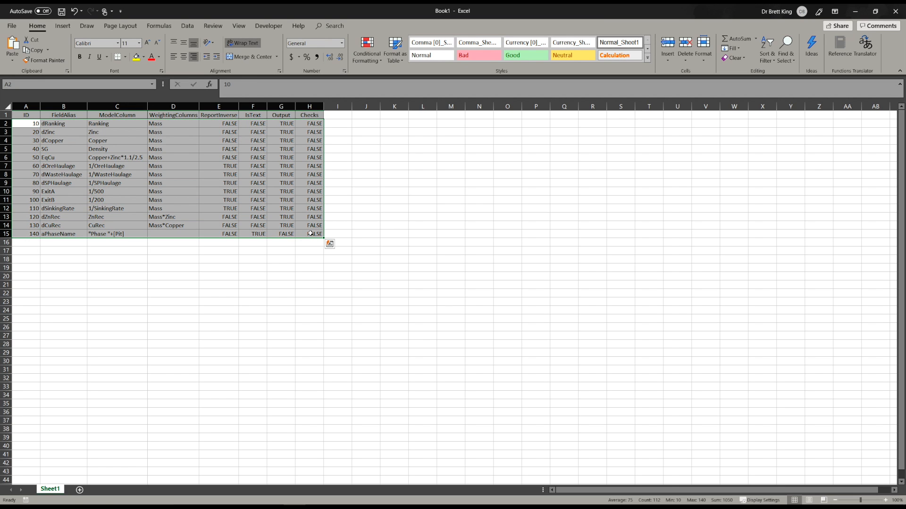
pyautogui.hotkey('ctrl', 'c')
pyautogui.press('super+Tab')
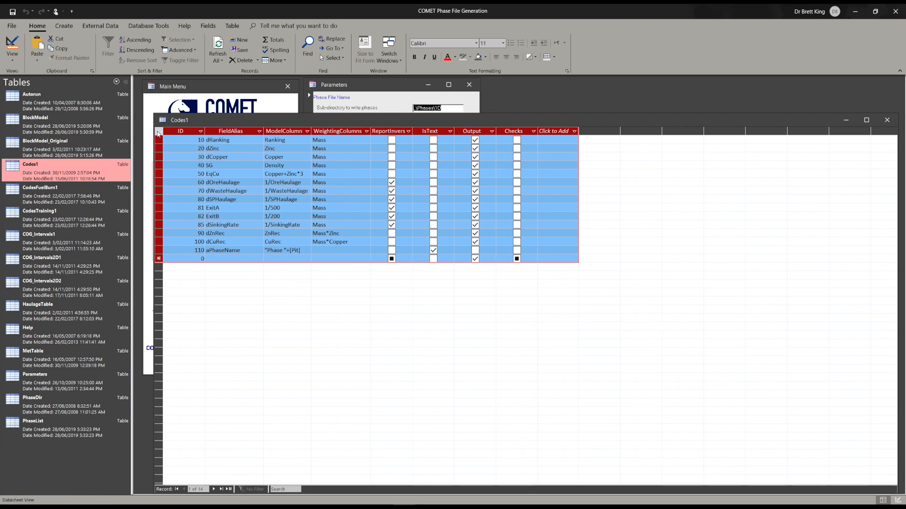
pyautogui.rightClick(158, 133)
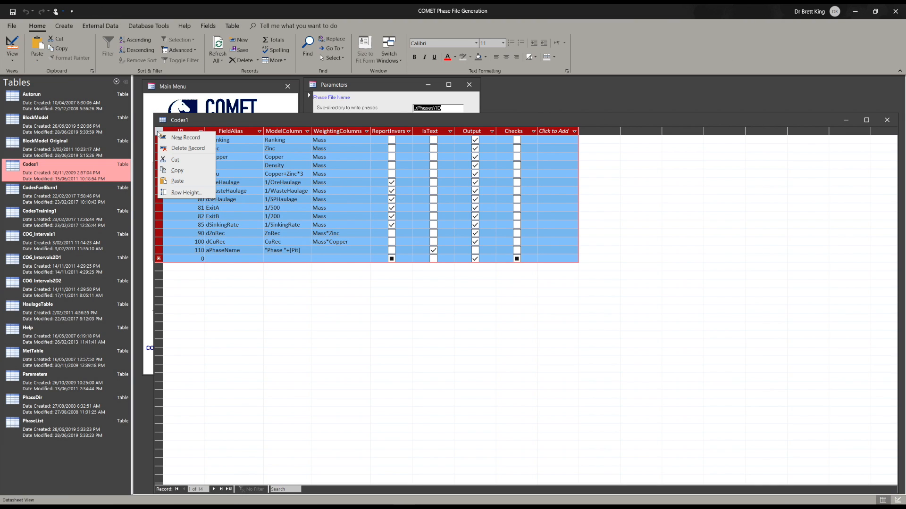
pyautogui.click(185, 148)
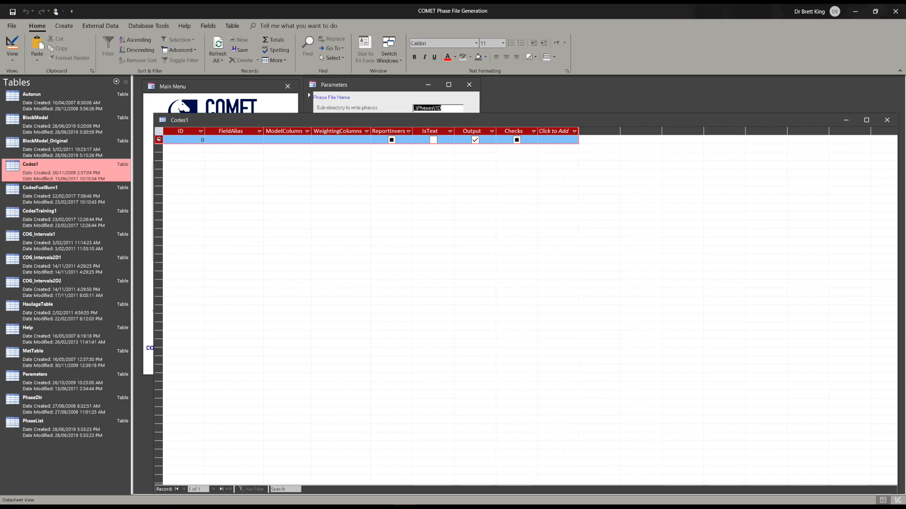
pyautogui.rightClick(159, 139)
pyautogui.click(179, 187)
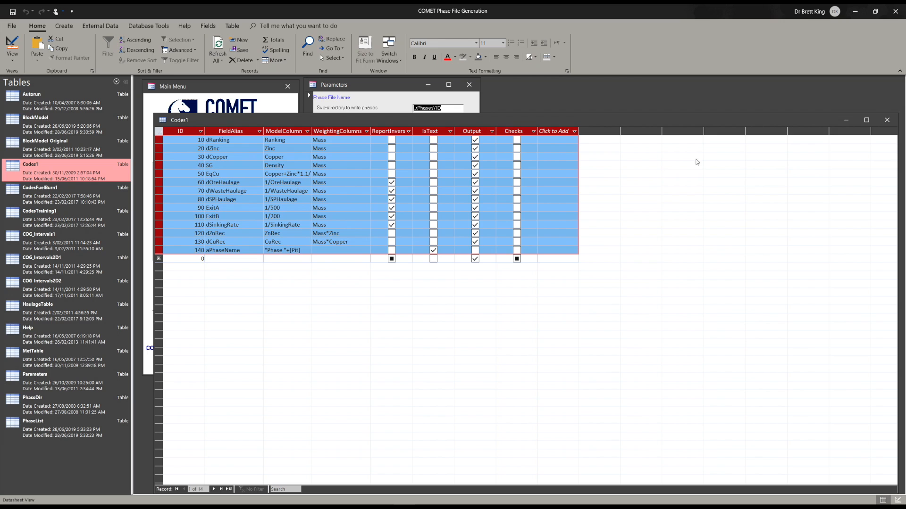
pyautogui.click(887, 120)
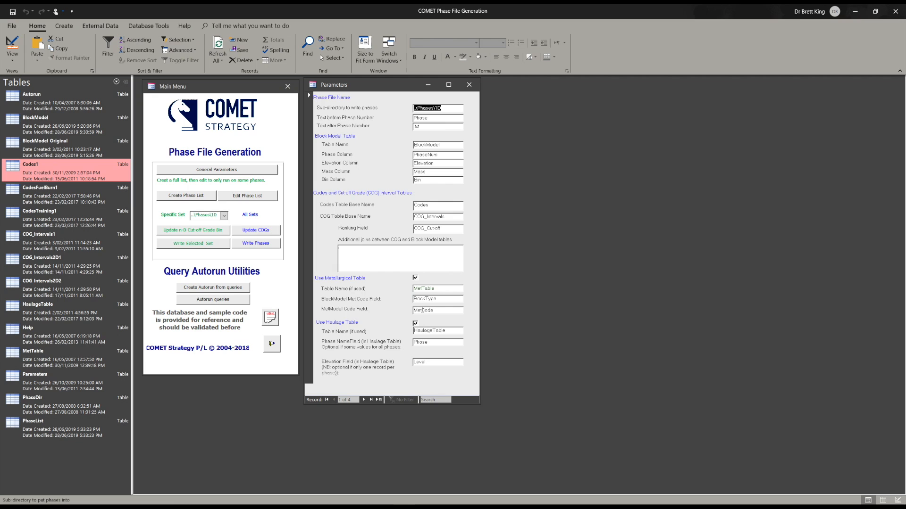
# - Place BlockModel beside the Parameters form, compare MetTable's recovery codes with the metallurgical settings and RockType column, and close MetTable
pyautogui.doubleClick(61, 127)
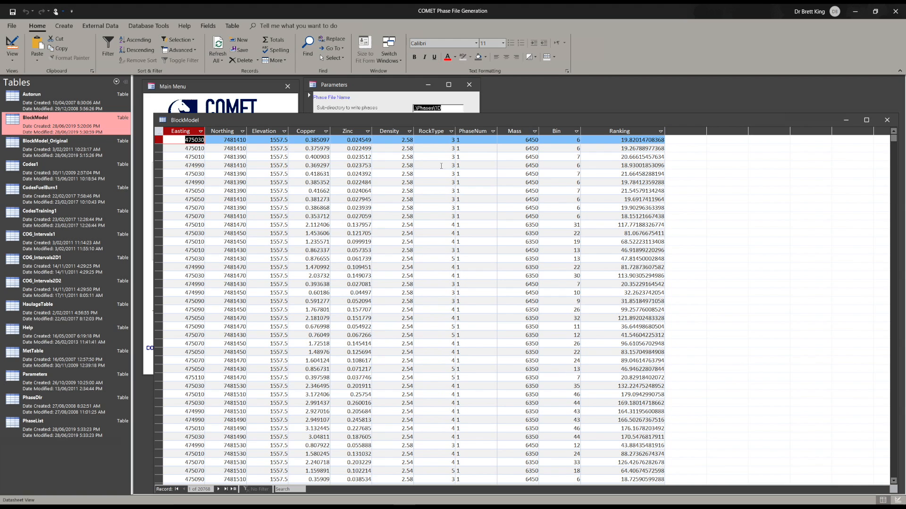
pyautogui.moveTo(436, 118); pyautogui.dragTo(754, 89)
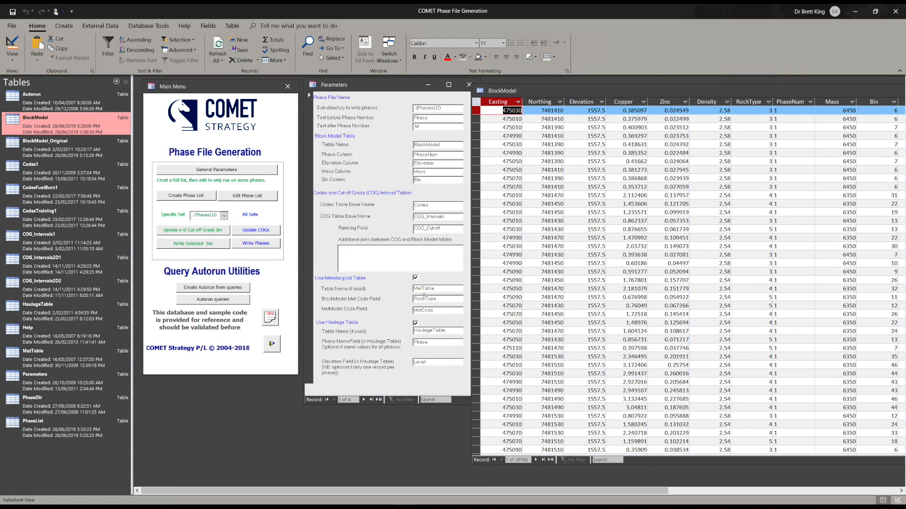
pyautogui.doubleClick(79, 362)
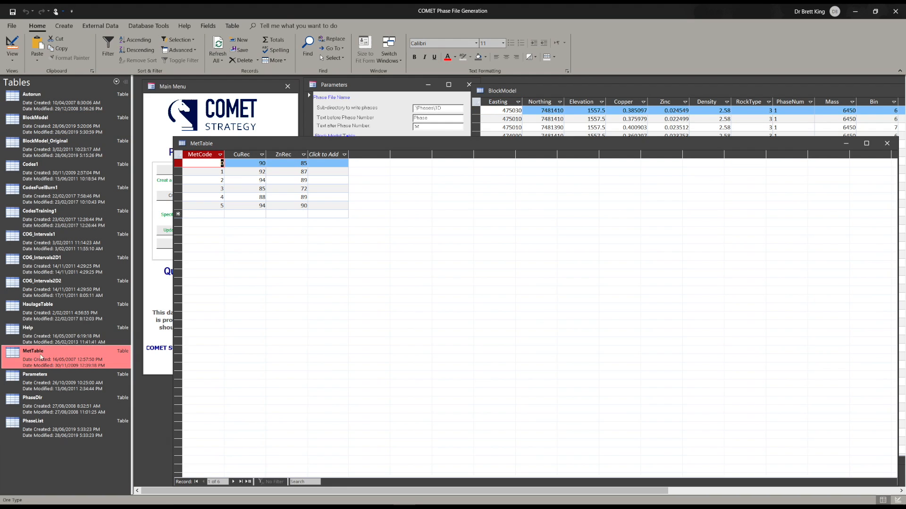
pyautogui.moveTo(173, 139); pyautogui.dragTo(542, 358)
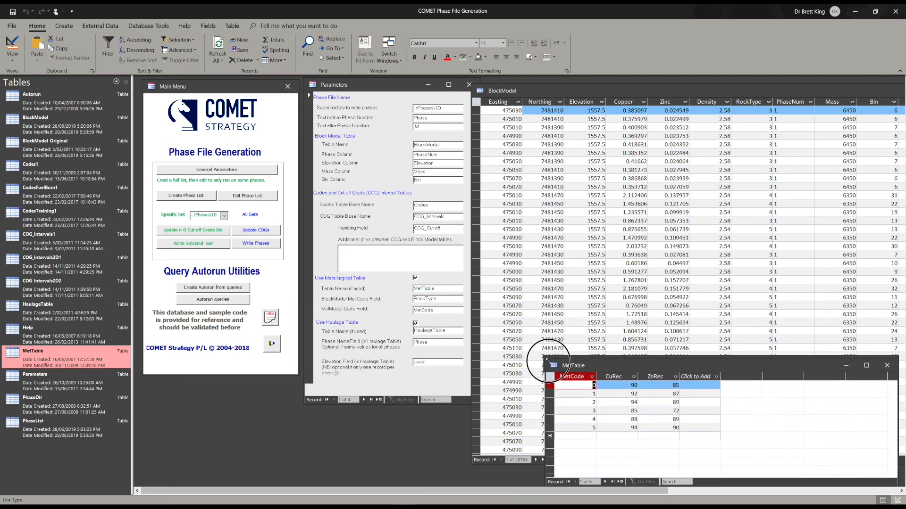
pyautogui.moveTo(645, 363); pyautogui.dragTo(245, 357)
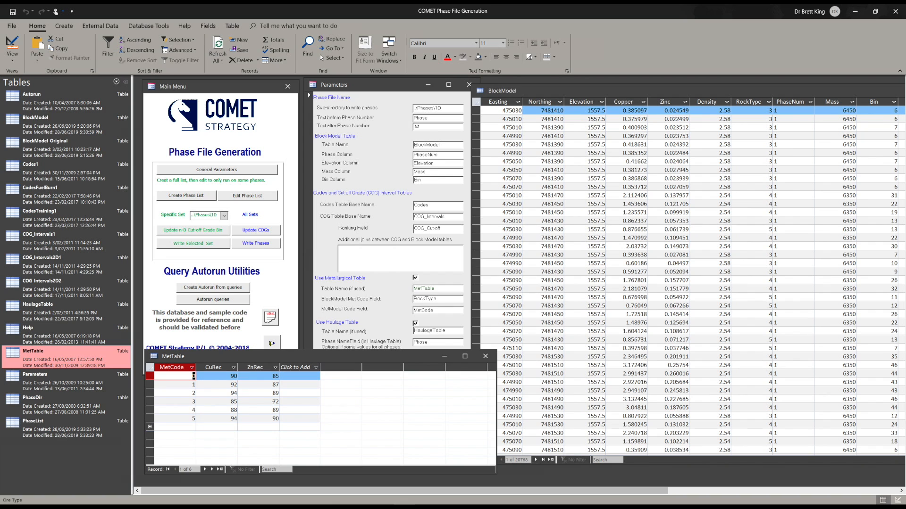
pyautogui.click(485, 356)
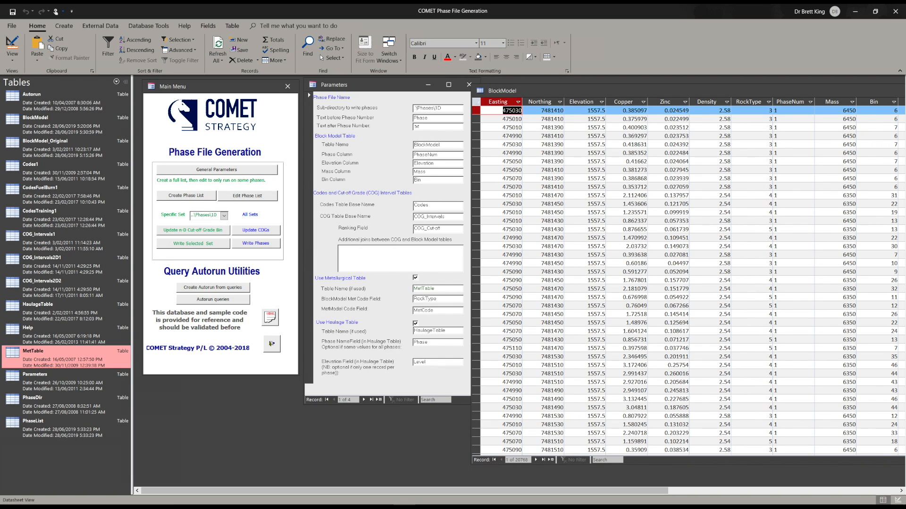
# - Open HaulageTable beside the Parameters form, compare its Phase and Level columns with the haulage settings, and close it
pyautogui.doubleClick(81, 314)
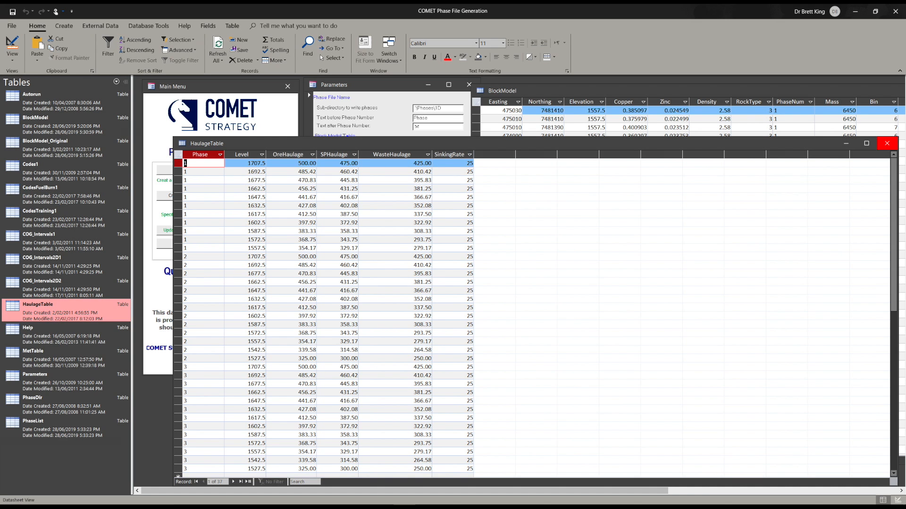
pyautogui.moveTo(898, 136); pyautogui.dragTo(508, 137)
pyautogui.moveTo(390, 144); pyautogui.dragTo(689, 151)
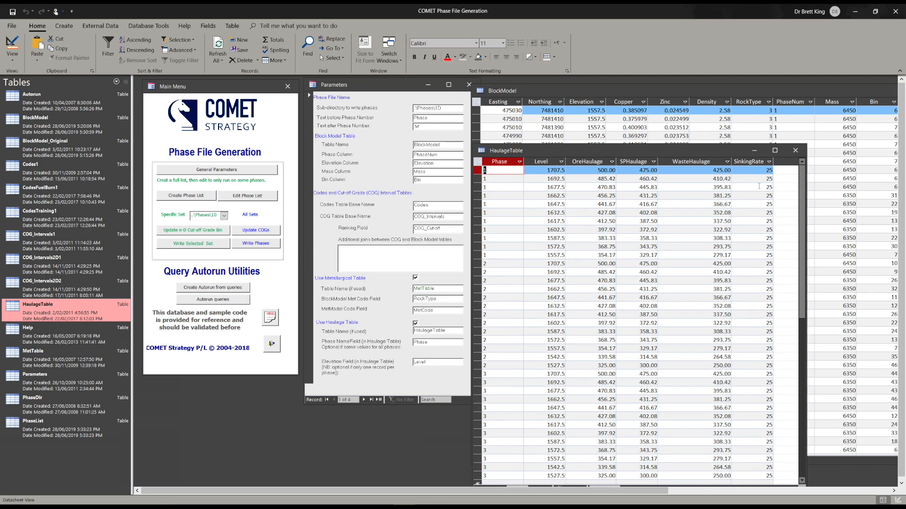
pyautogui.click(795, 151)
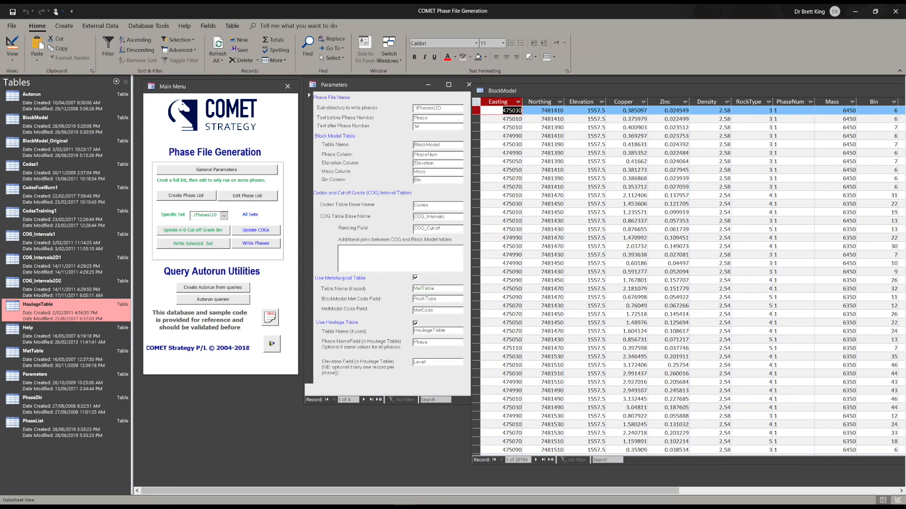
# - Move the BlockModel table window until its far edge is reachable and close the table
pyautogui.moveTo(760, 87); pyautogui.dragTo(481, 91)
pyautogui.moveTo(564, 95); pyautogui.dragTo(465, 92)
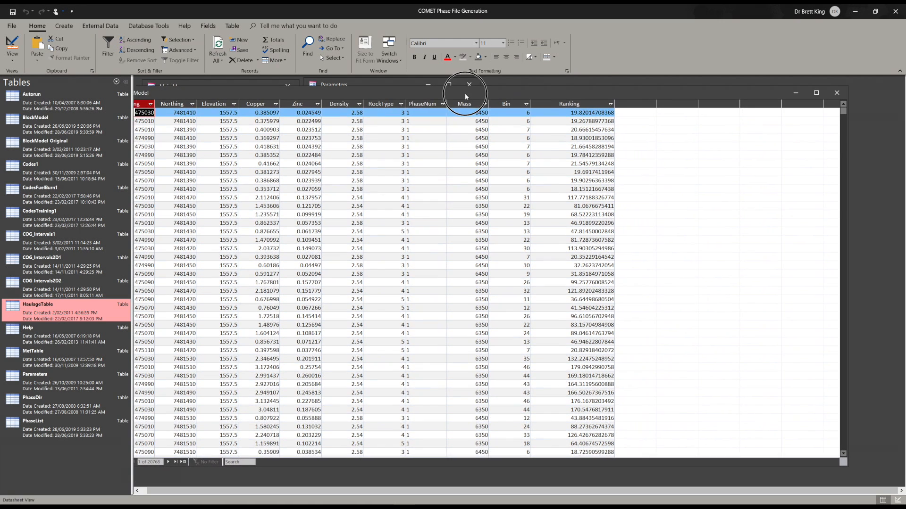
pyautogui.click(836, 92)
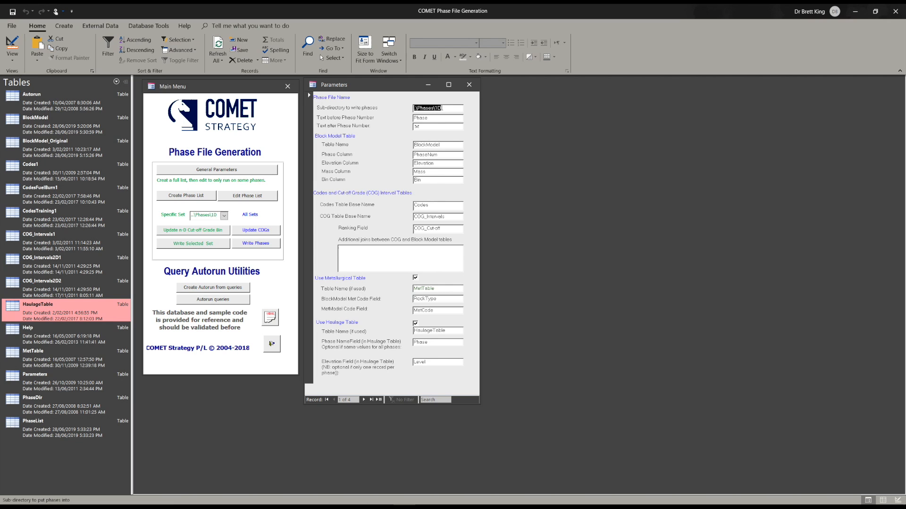
# - Switch to File Explorer and delete Phase1.txt, Phase2.txt and Phase3.txt from the Utilities\Phases\1D folder
pyautogui.hotkey('alt', 'Tab')
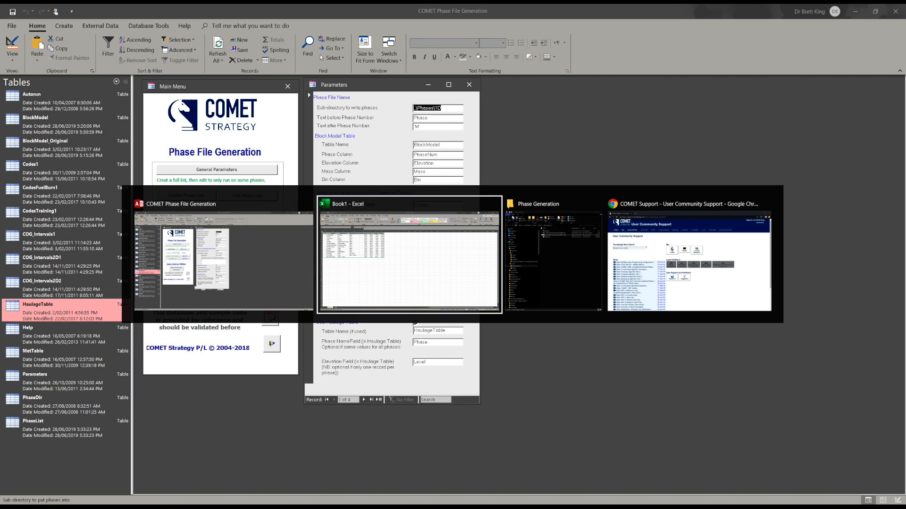
pyautogui.hotkey('alt', 'Tab')
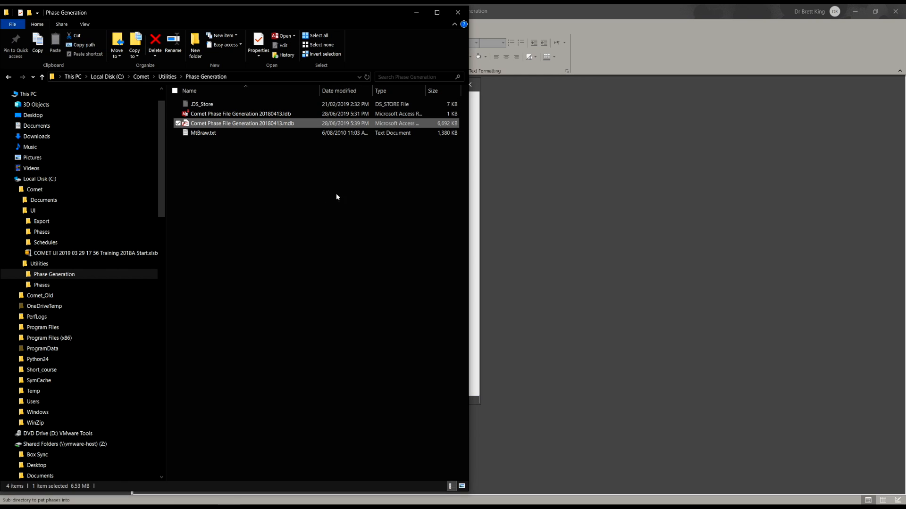
pyautogui.click(39, 287)
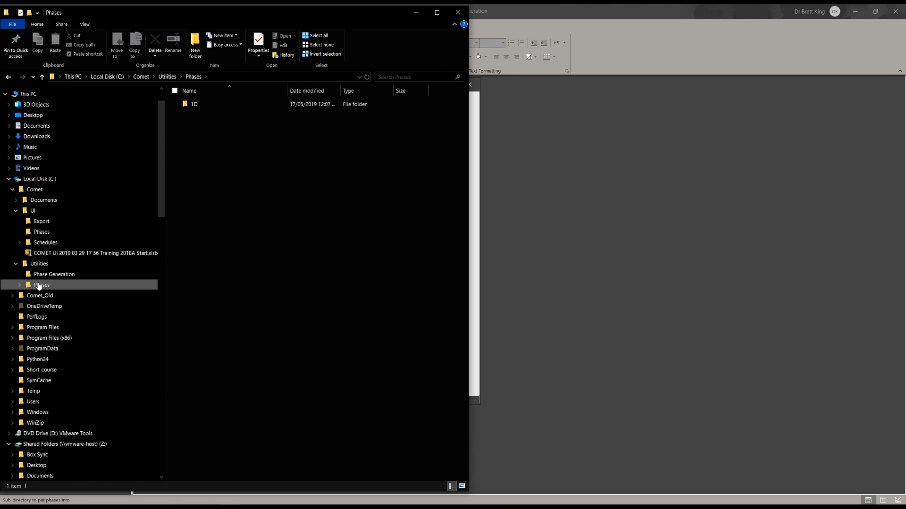
pyautogui.click(20, 286)
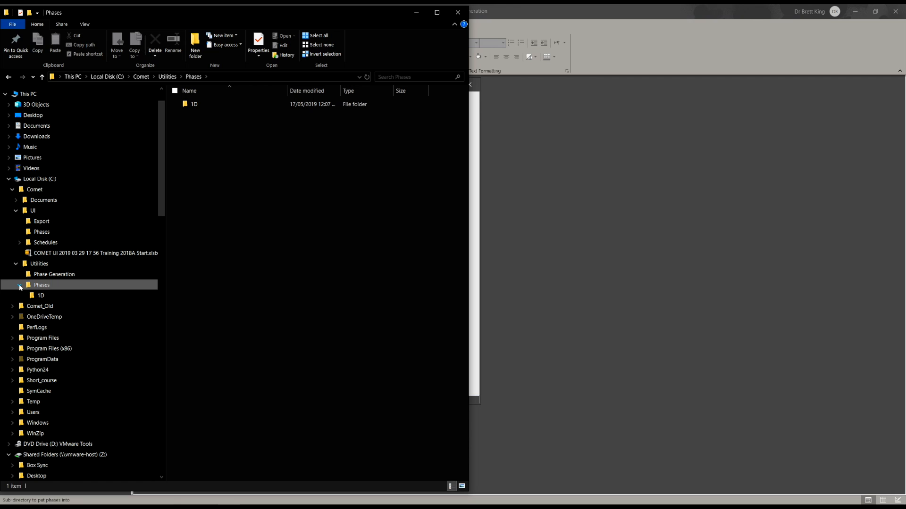
pyautogui.click(41, 295)
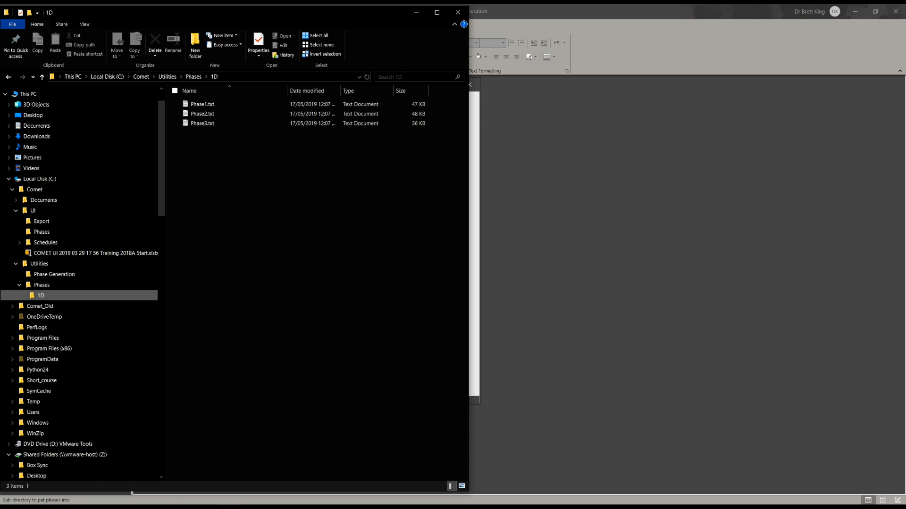
pyautogui.moveTo(214, 139); pyautogui.dragTo(196, 105)
pyautogui.rightClick(196, 105)
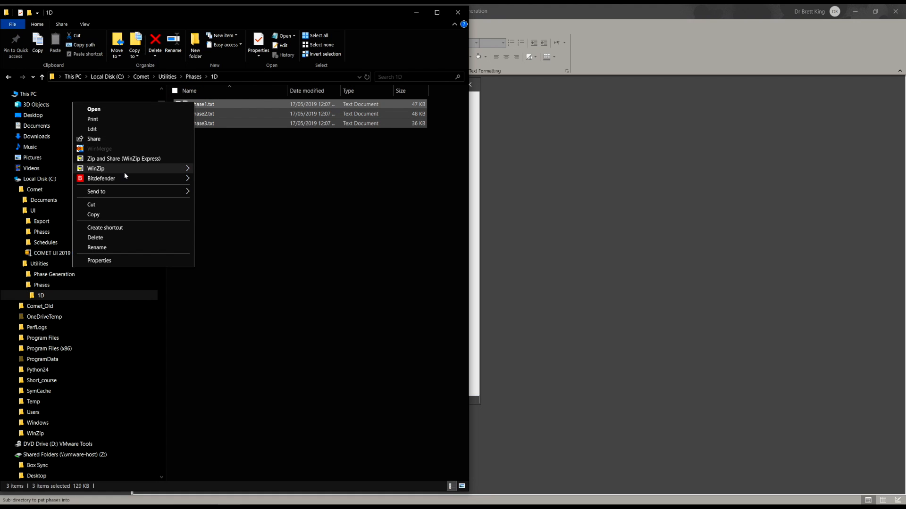
pyautogui.click(115, 236)
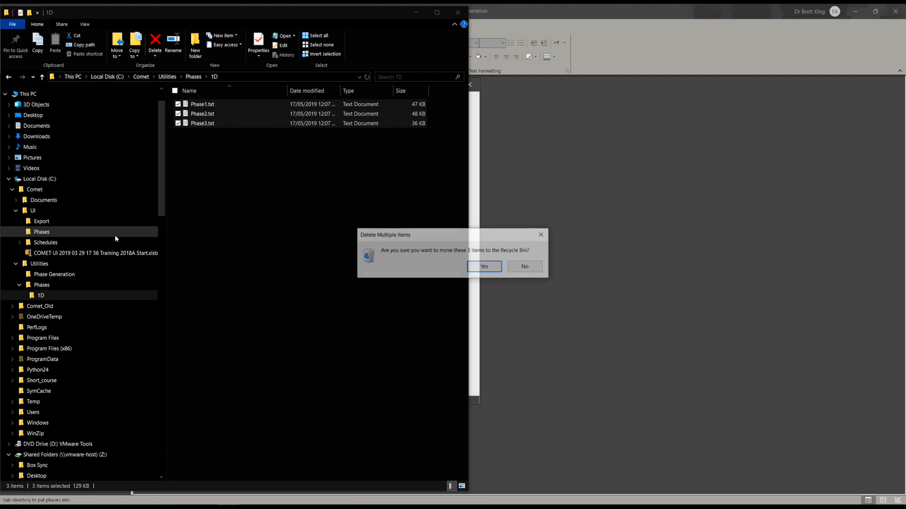
pyautogui.click(484, 267)
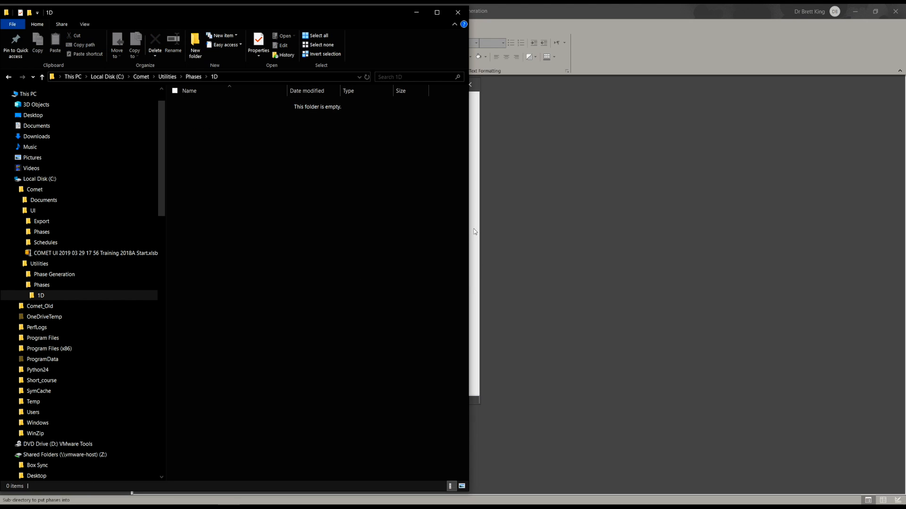
# - Switch back to the Access database and write the phase files for the selected set ..\Phases\1D
pyautogui.hotkey('alt', 'Tab')
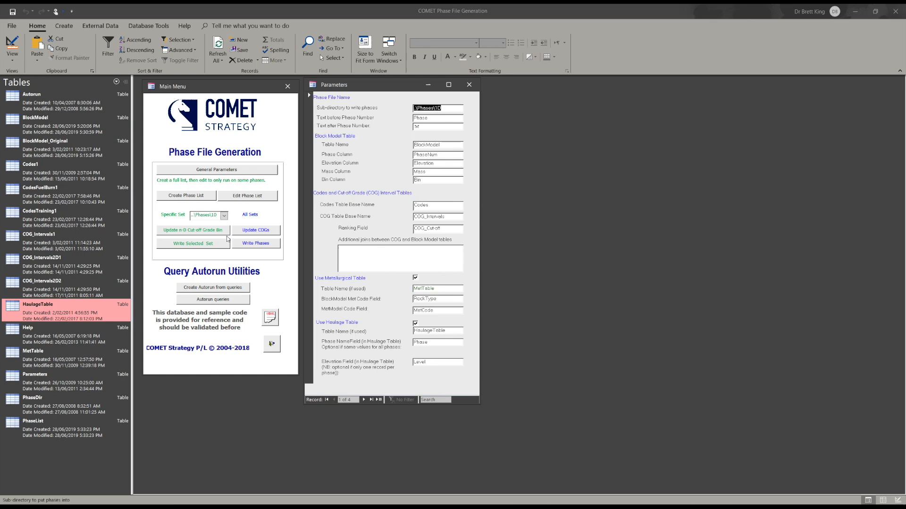
pyautogui.click(254, 286)
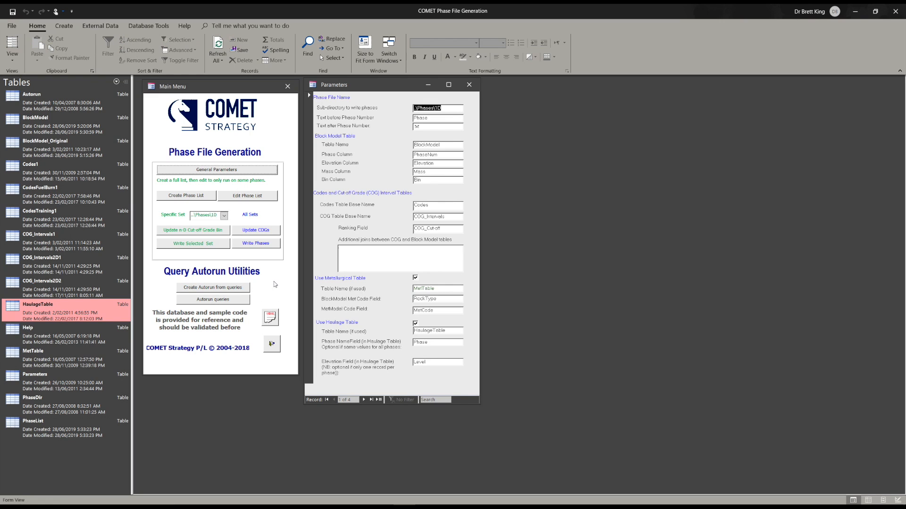
pyautogui.click(184, 244)
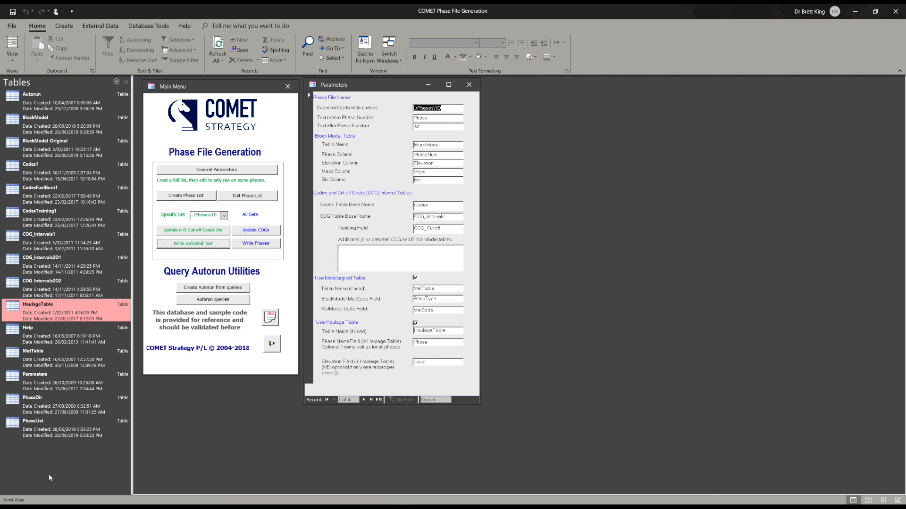
# - Switch to File Explorer, examine the header and attribute columns of the new Phase1.txt in Notepad, and close it
pyautogui.hotkey('alt', 'Tab')
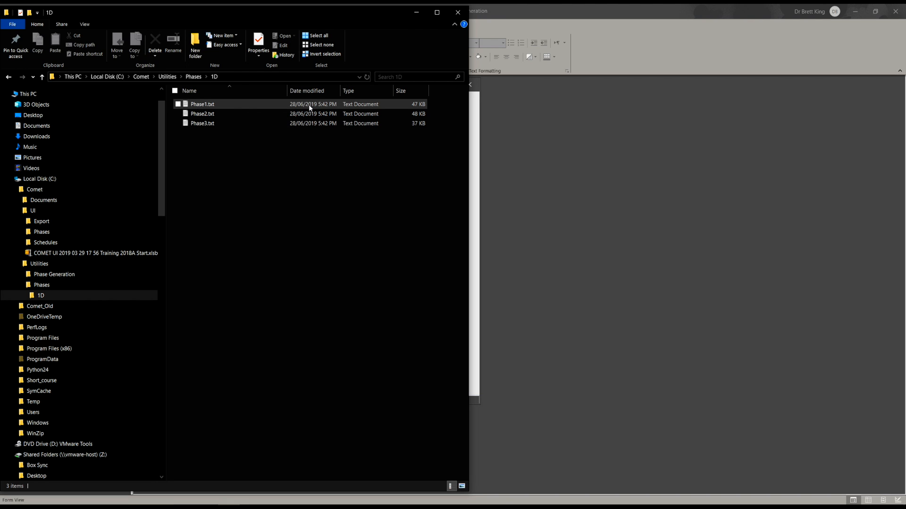
pyautogui.doubleClick(207, 105)
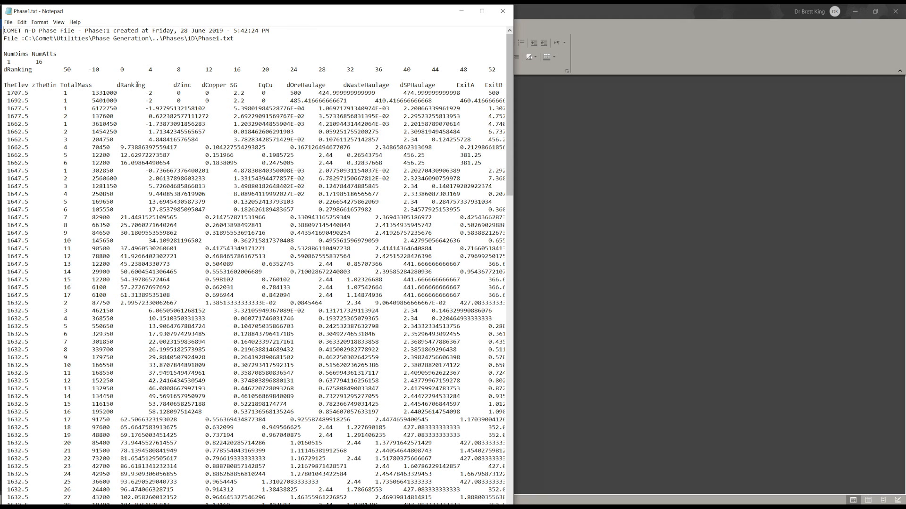
pyautogui.click(125, 85)
pyautogui.click(173, 85)
pyautogui.click(503, 11)
# - Open Phase1.txt in Excel and select the dRanking column for inspection
pyautogui.rightClick(203, 105)
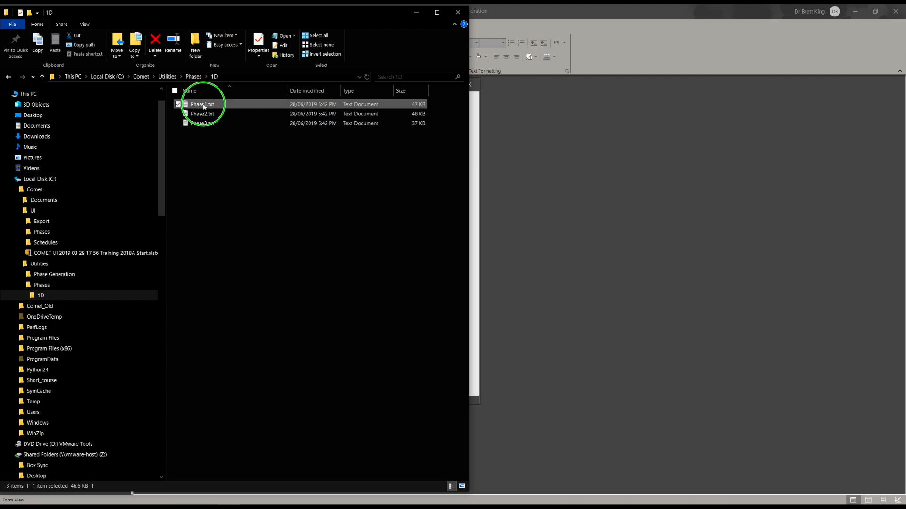
pyautogui.moveTo(180, 148)
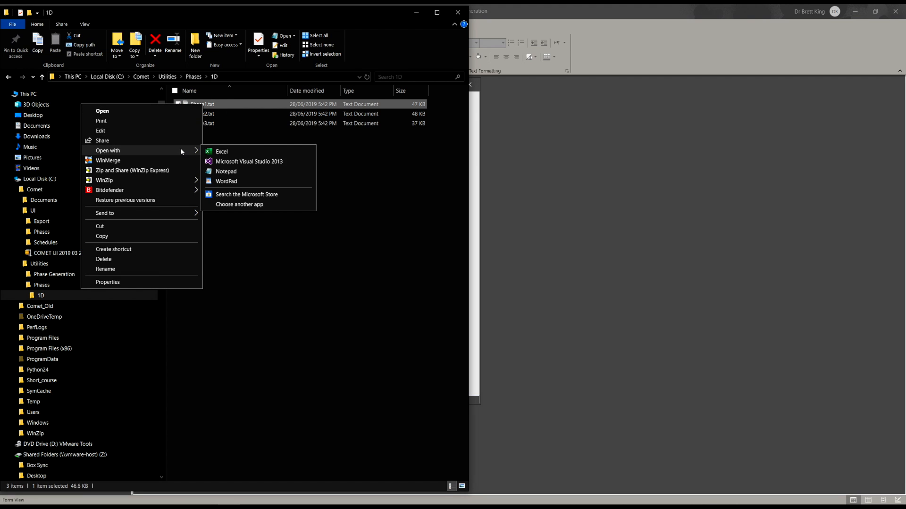
pyautogui.click(225, 152)
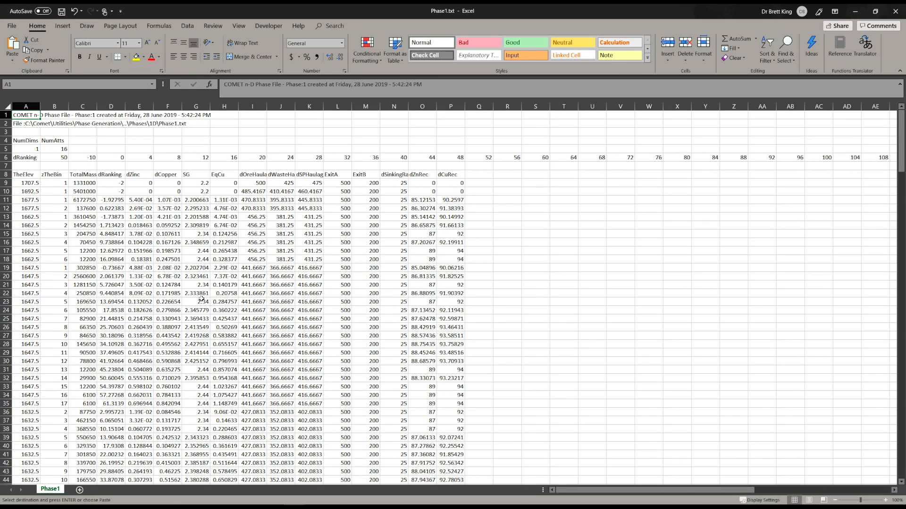
pyautogui.click(112, 106)
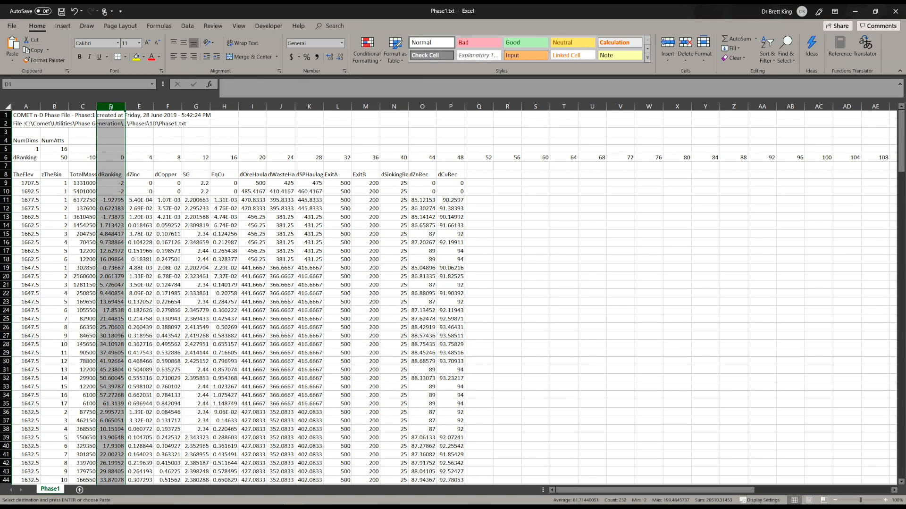